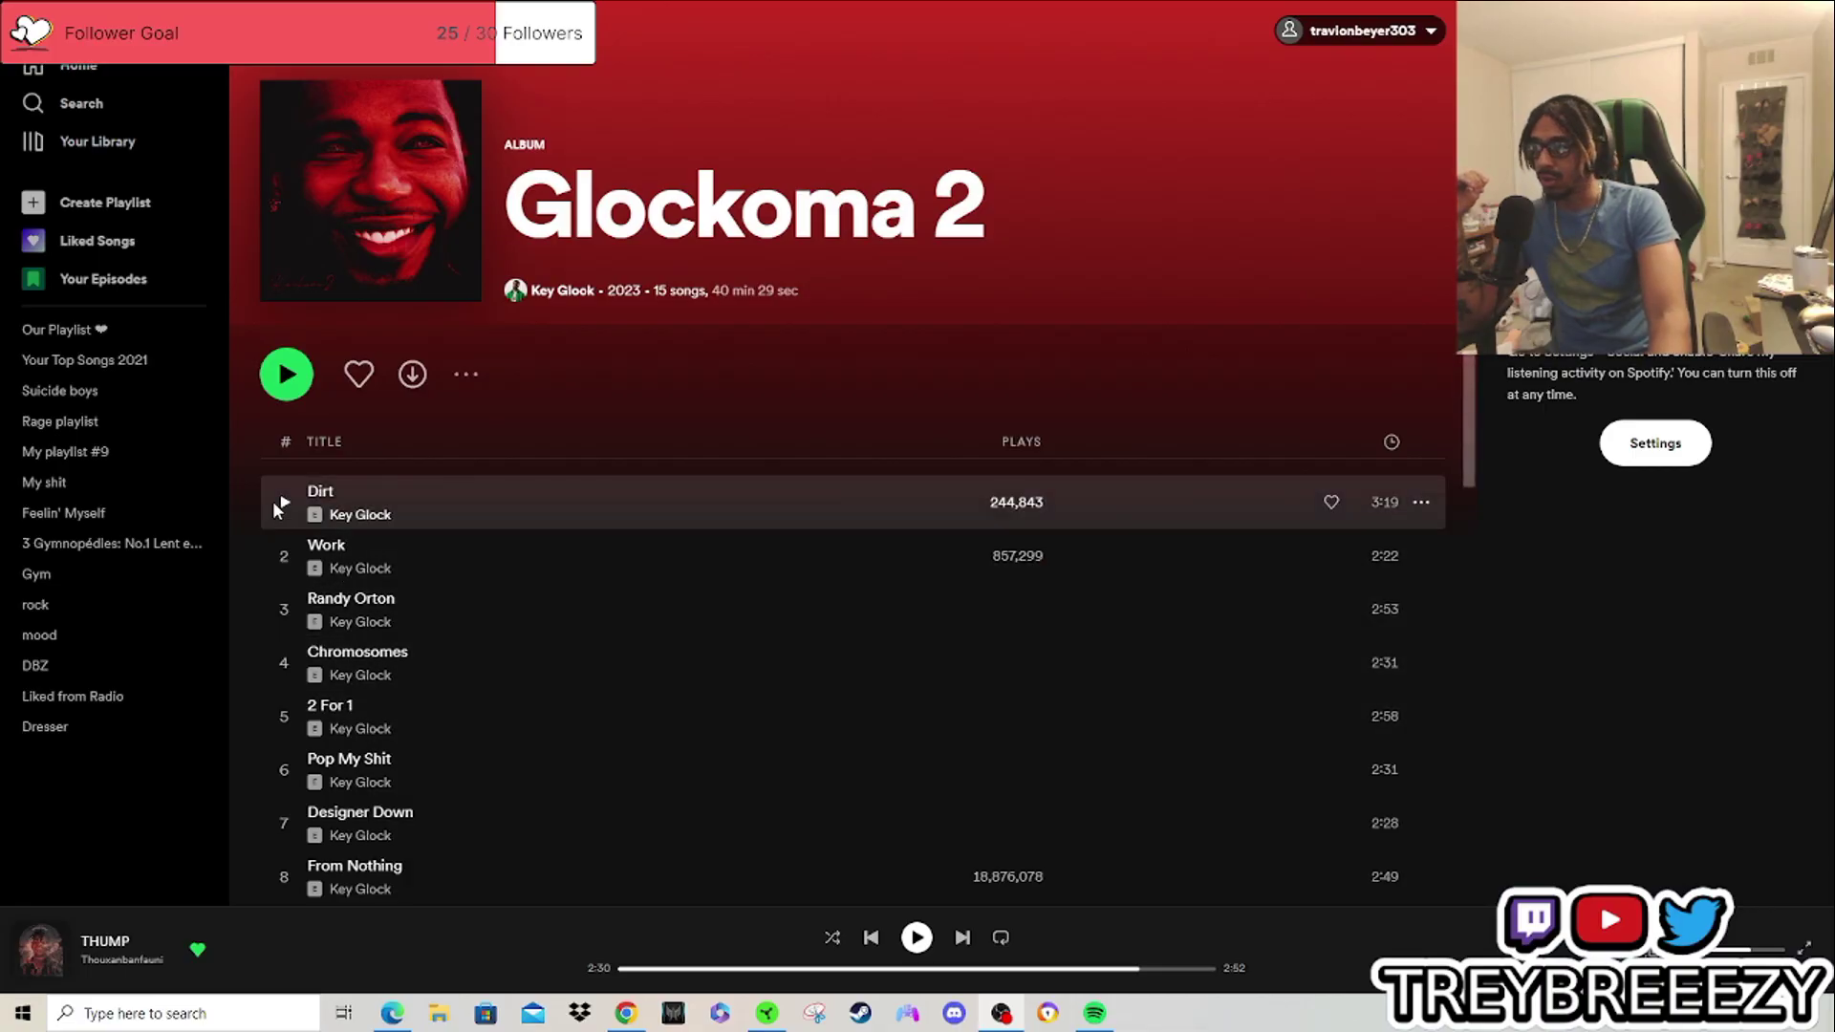
Step: Switch from Spotify's Glockoma 2 album page to the Genius lyrics for 'Fuck Dat Shit' in Chrome
{"action": "key", "text": "alt+Tab"}
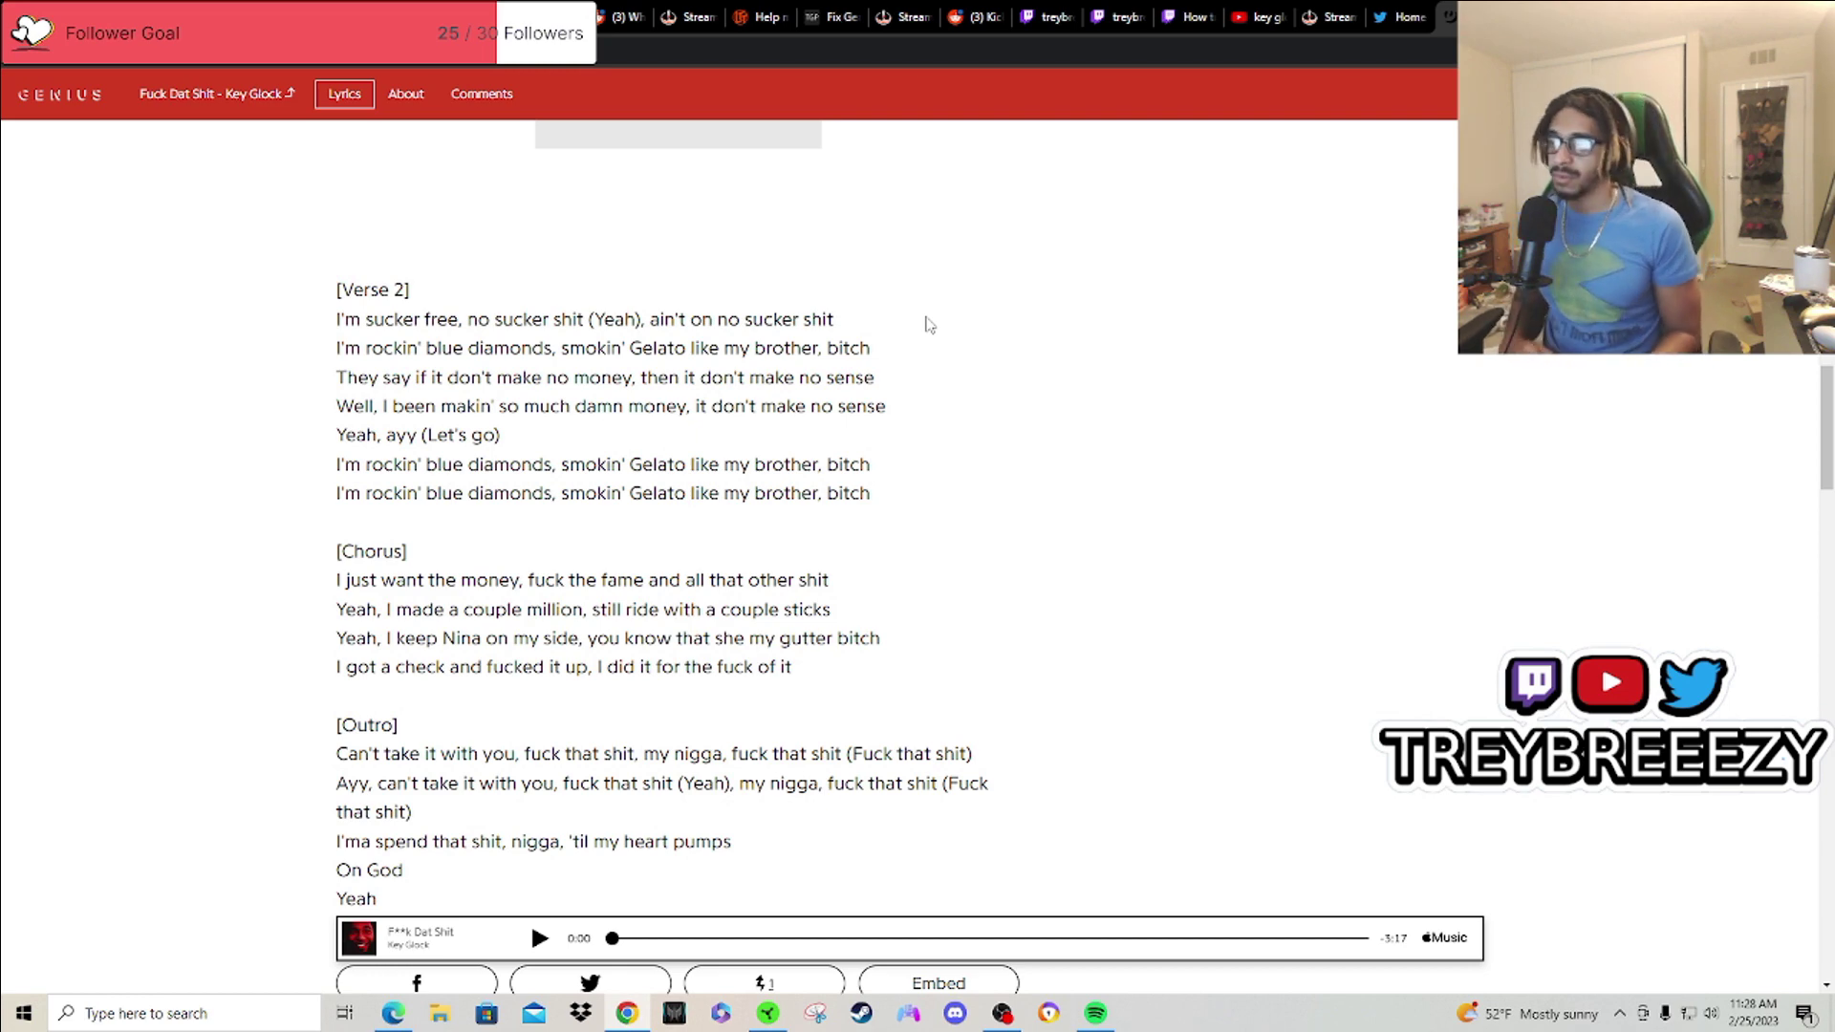
{"action": "scroll", "coordinate": [928, 325], "scroll_direction": "down", "scroll_amount": 2}
{"action": "scroll", "coordinate": [1185, 249], "scroll_direction": "up", "scroll_amount": 1}
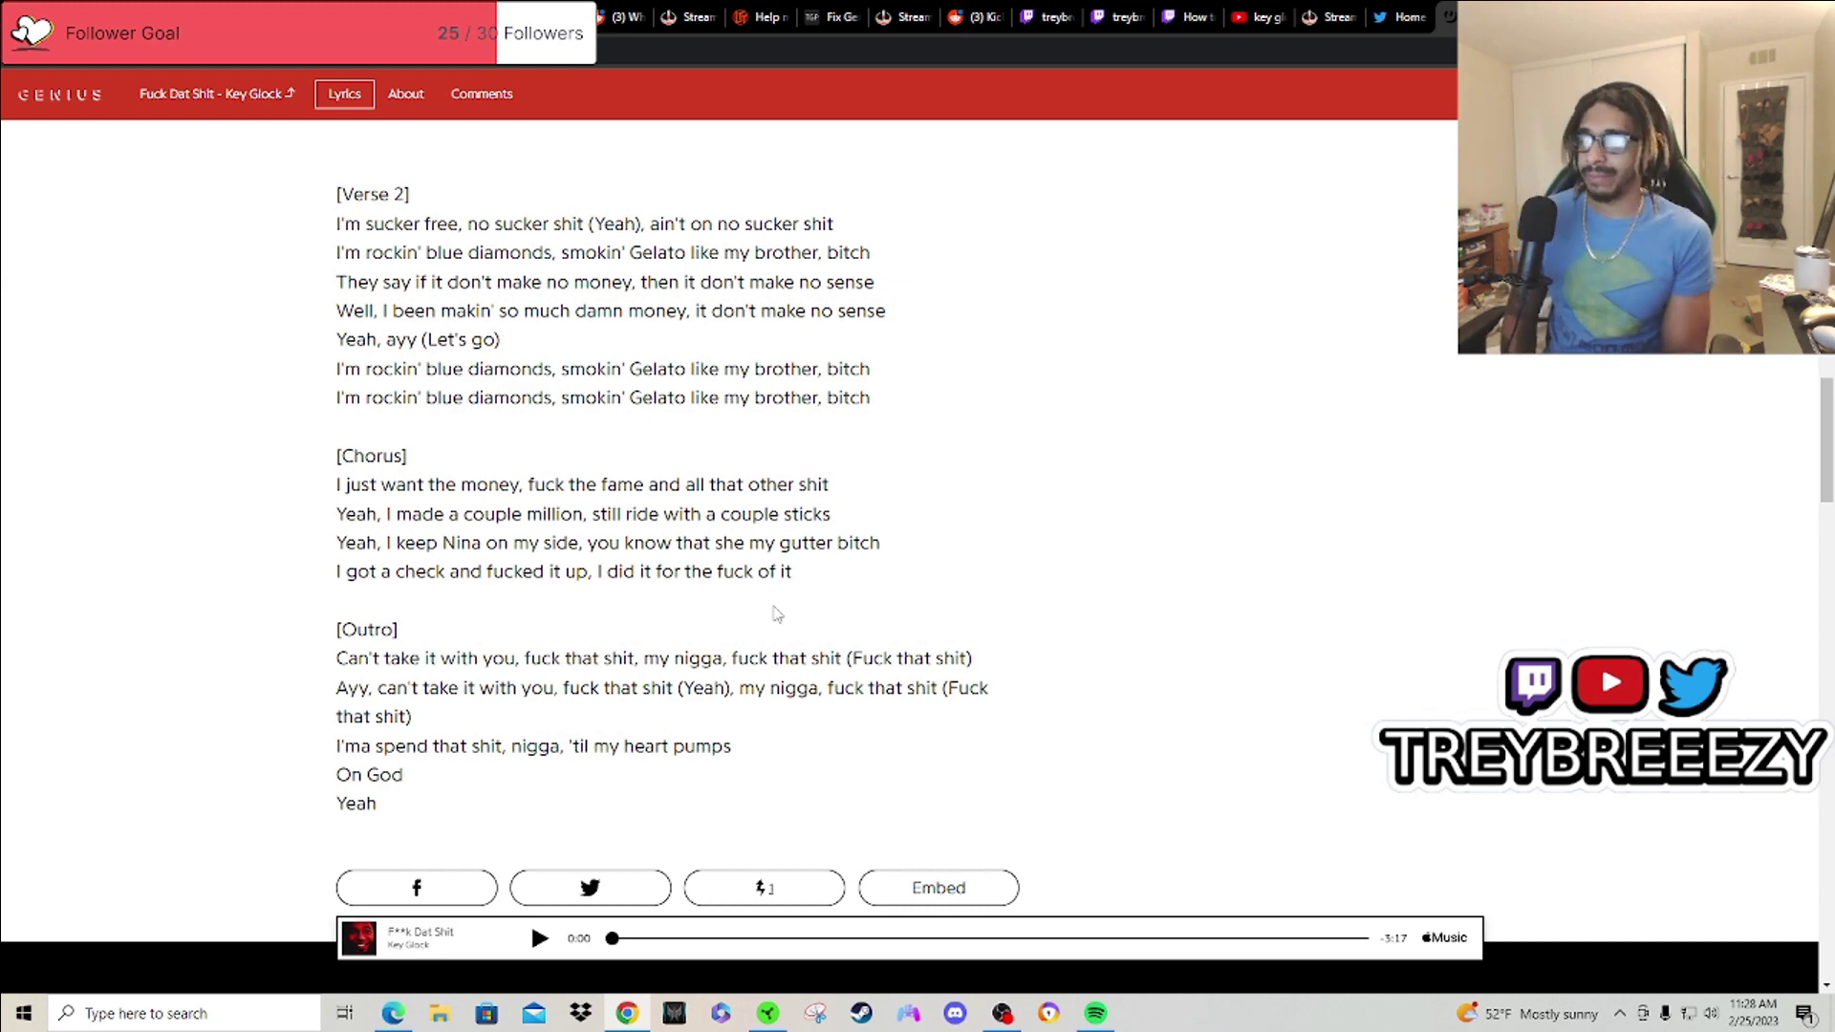
Step: Return to the Glockoma 2 tracklist, pause and resume Fuck Dat Shit, then skip to Money Over Hoes
{"action": "left_click", "coordinate": [1095, 1014]}
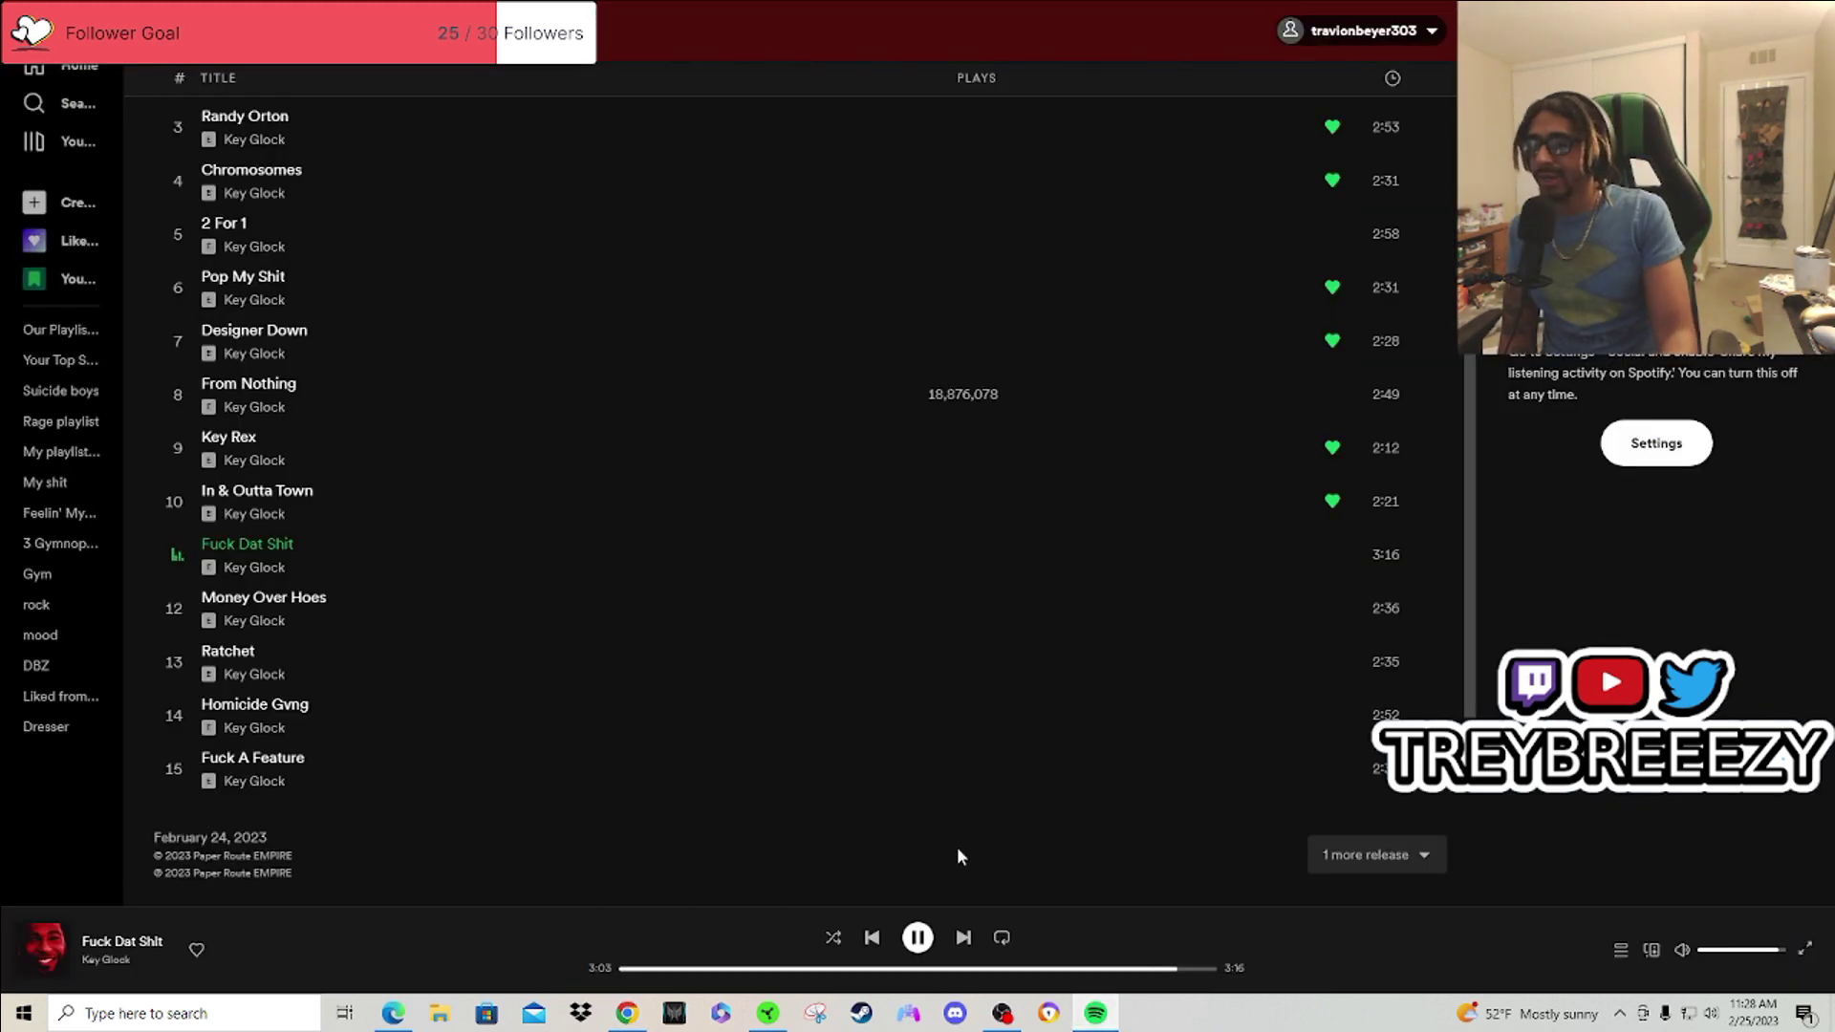
{"action": "left_click", "coordinate": [917, 937]}
{"action": "left_click", "coordinate": [918, 939]}
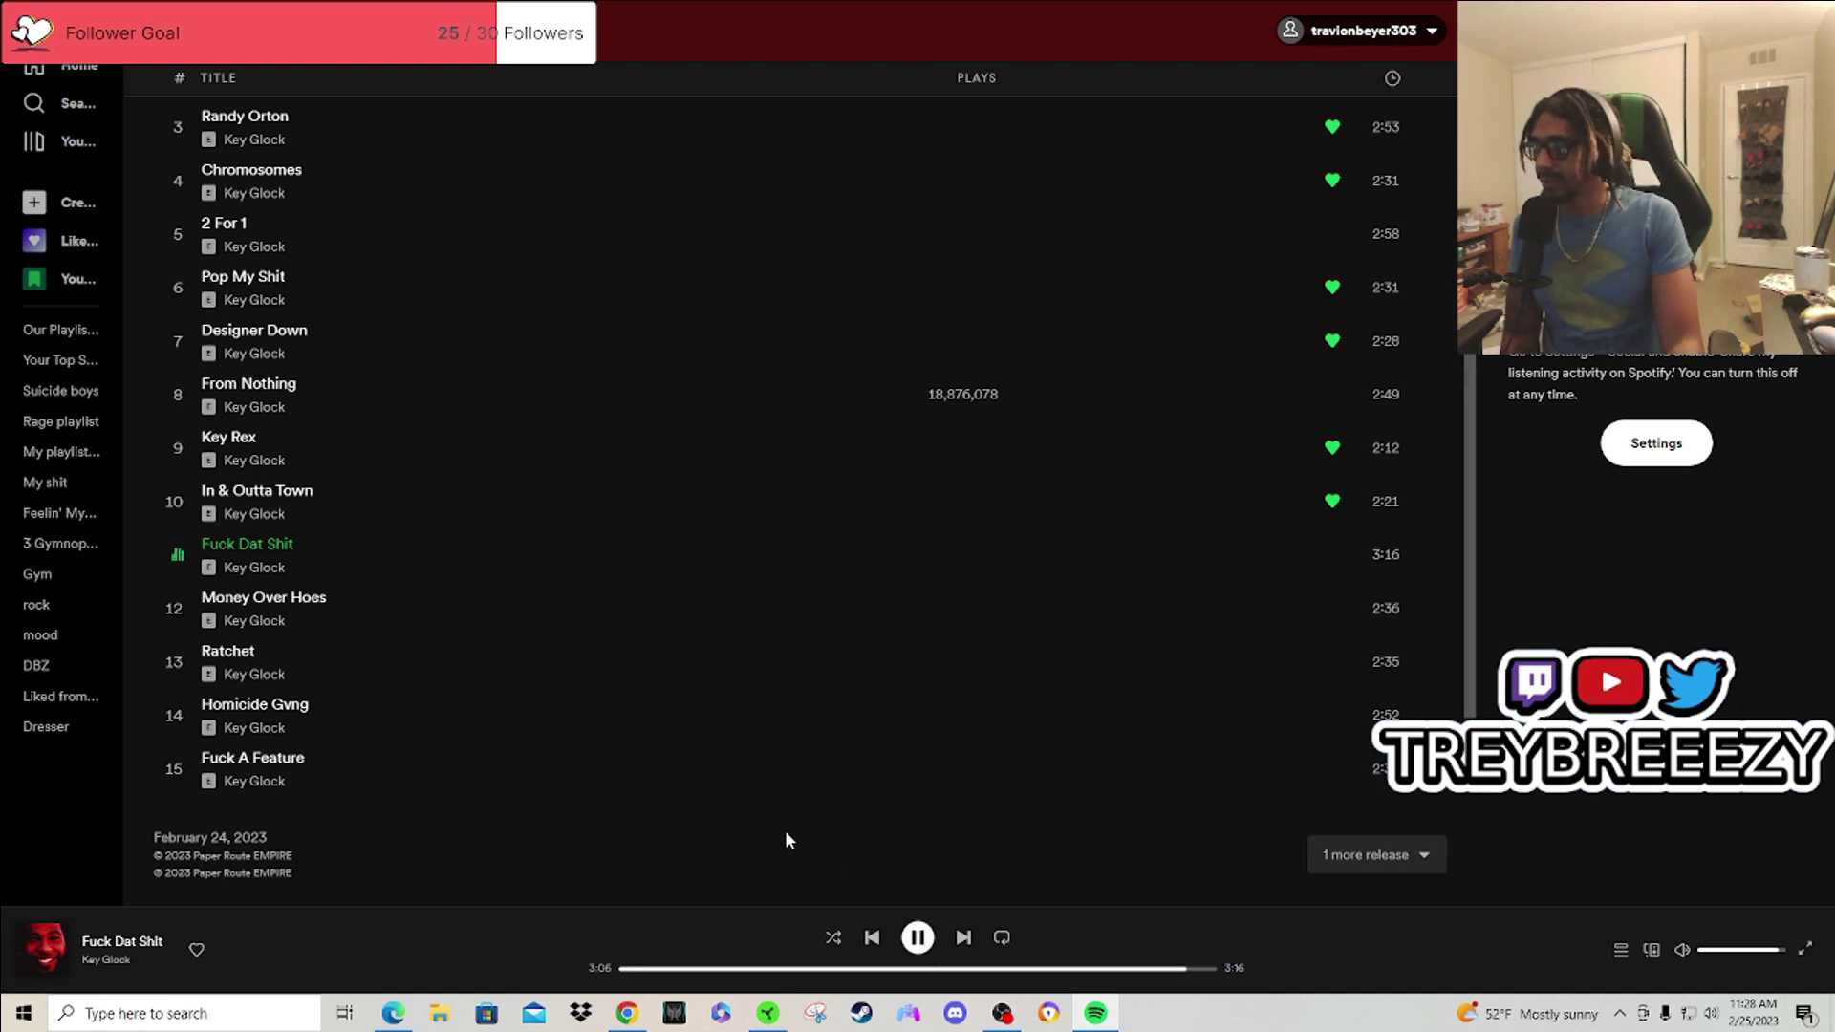
{"action": "left_click", "coordinate": [964, 939]}
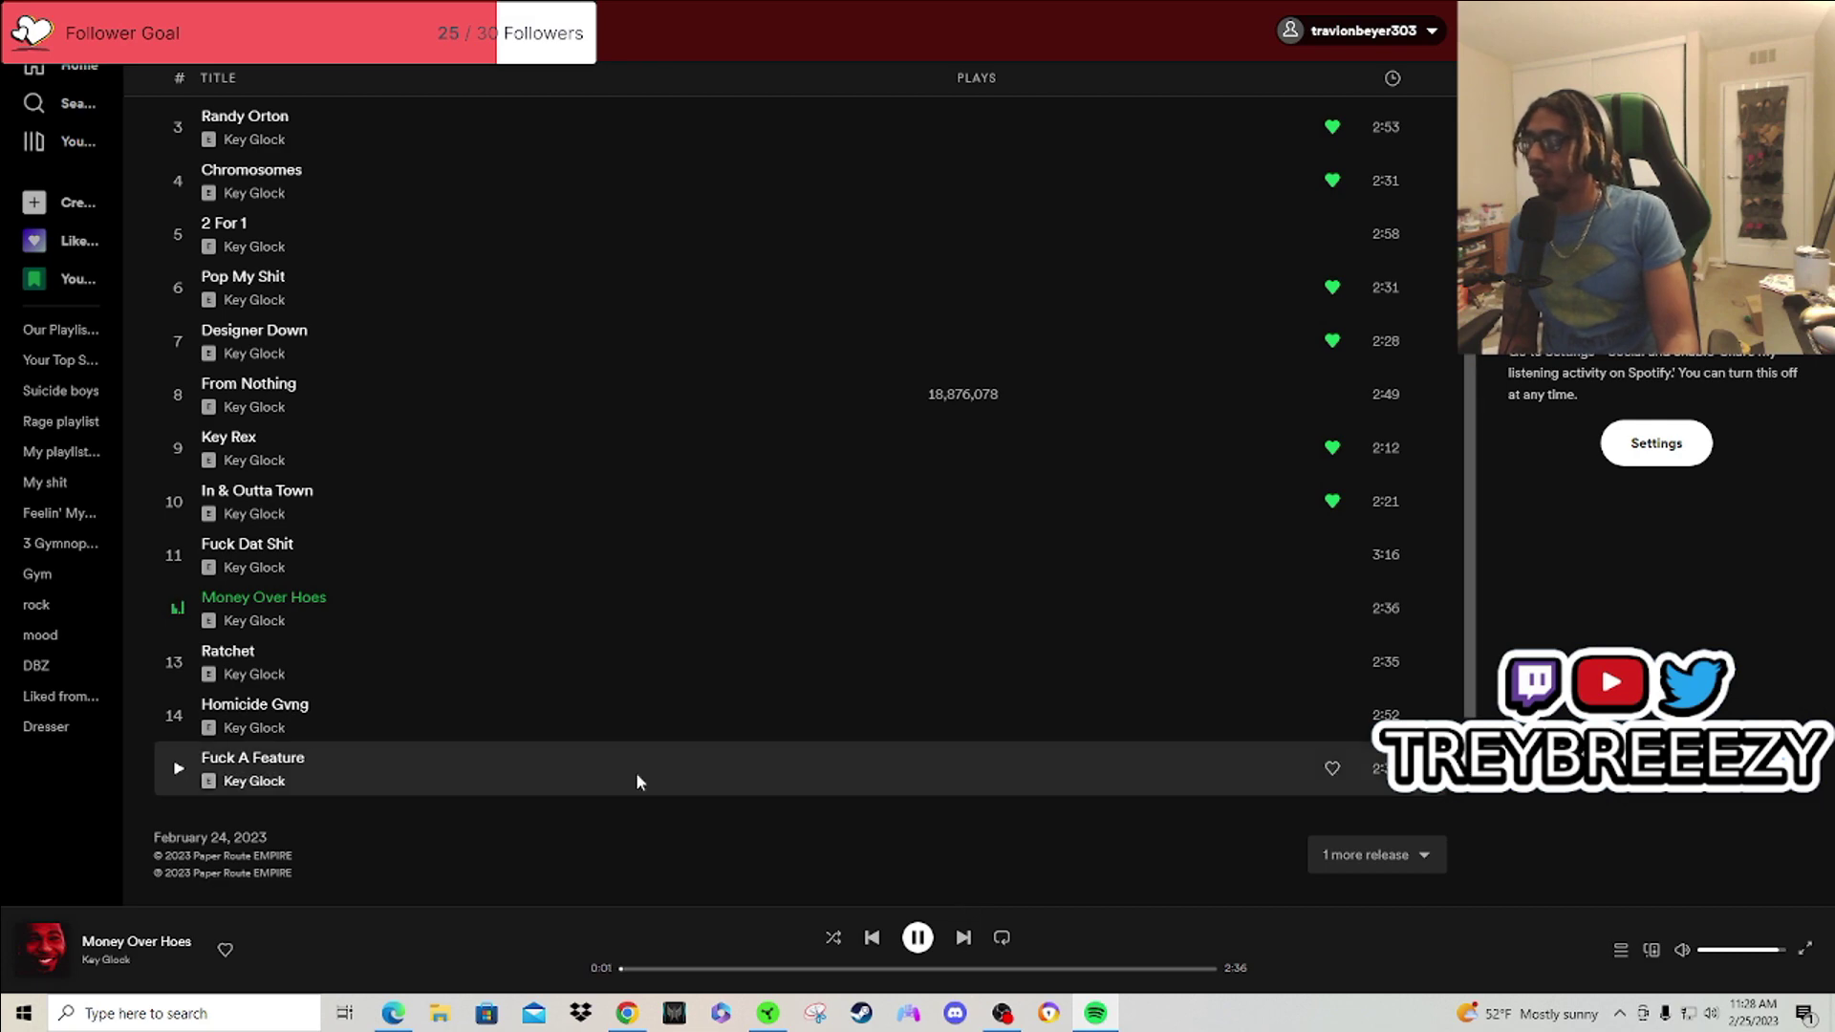
Step: Bring the Genius lyrics page back up and clear the accidental text selection
{"action": "left_click", "coordinate": [698, 1014]}
{"action": "scroll", "coordinate": [521, 710], "scroll_direction": "down", "scroll_amount": 10}
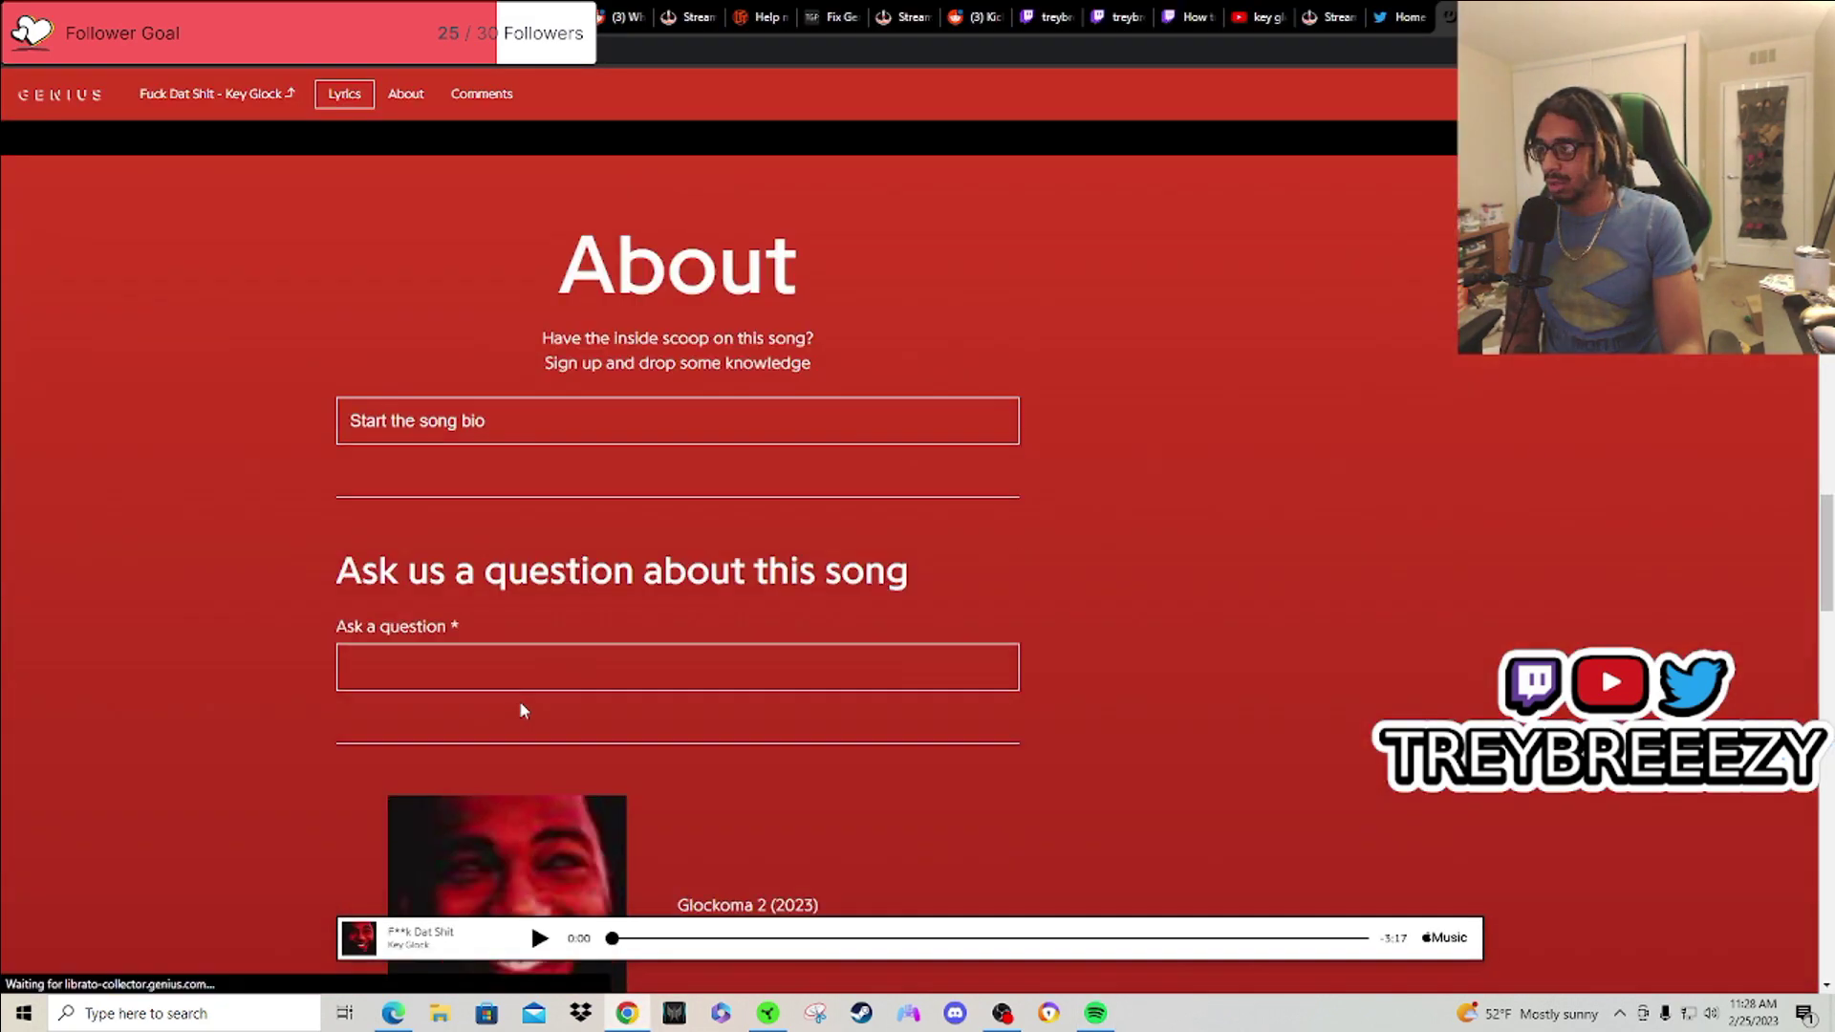
{"action": "scroll", "coordinate": [522, 710], "scroll_direction": "down", "scroll_amount": 5}
{"action": "scroll", "coordinate": [523, 709], "scroll_direction": "down", "scroll_amount": 4}
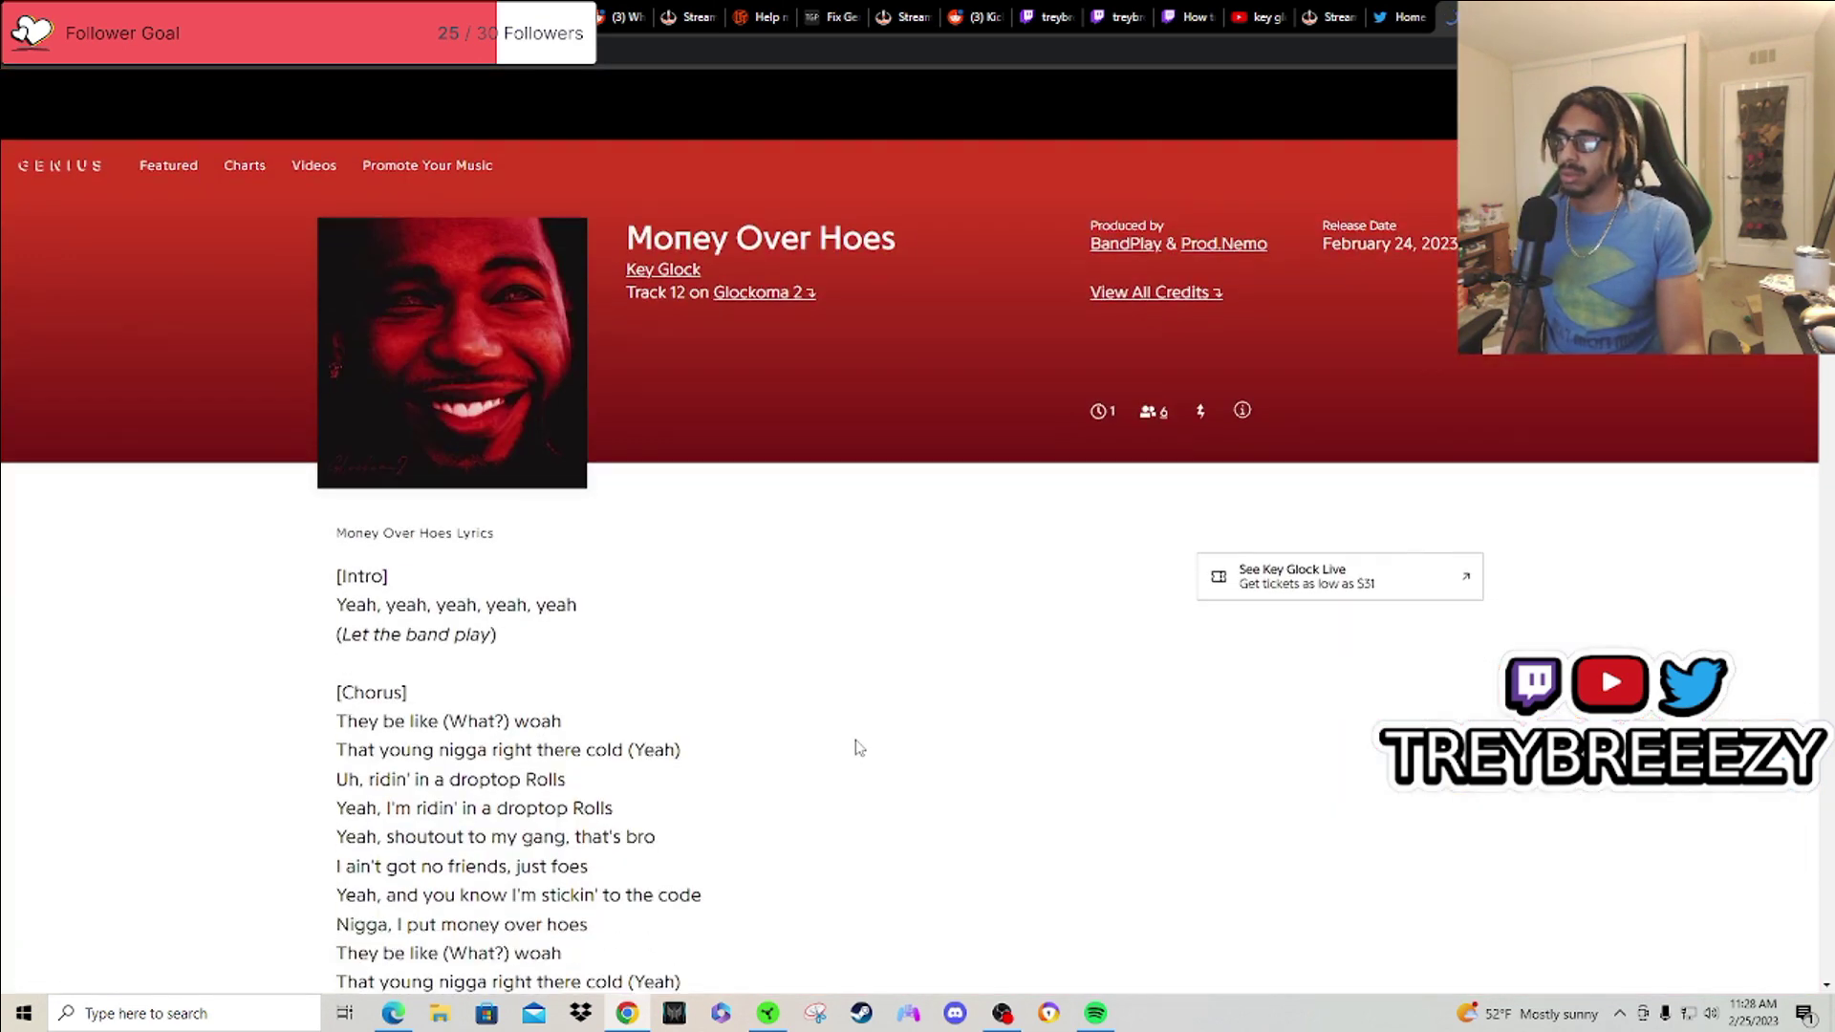
{"action": "scroll", "coordinate": [858, 746], "scroll_direction": "down", "scroll_amount": 3}
{"action": "scroll", "coordinate": [858, 746], "scroll_direction": "down", "scroll_amount": 3}
{"action": "scroll", "coordinate": [858, 745], "scroll_direction": "down", "scroll_amount": 1}
{"action": "left_click_drag", "start_coordinate": [393, 272], "coordinate": [567, 271]}
{"action": "left_click", "coordinate": [811, 306]}
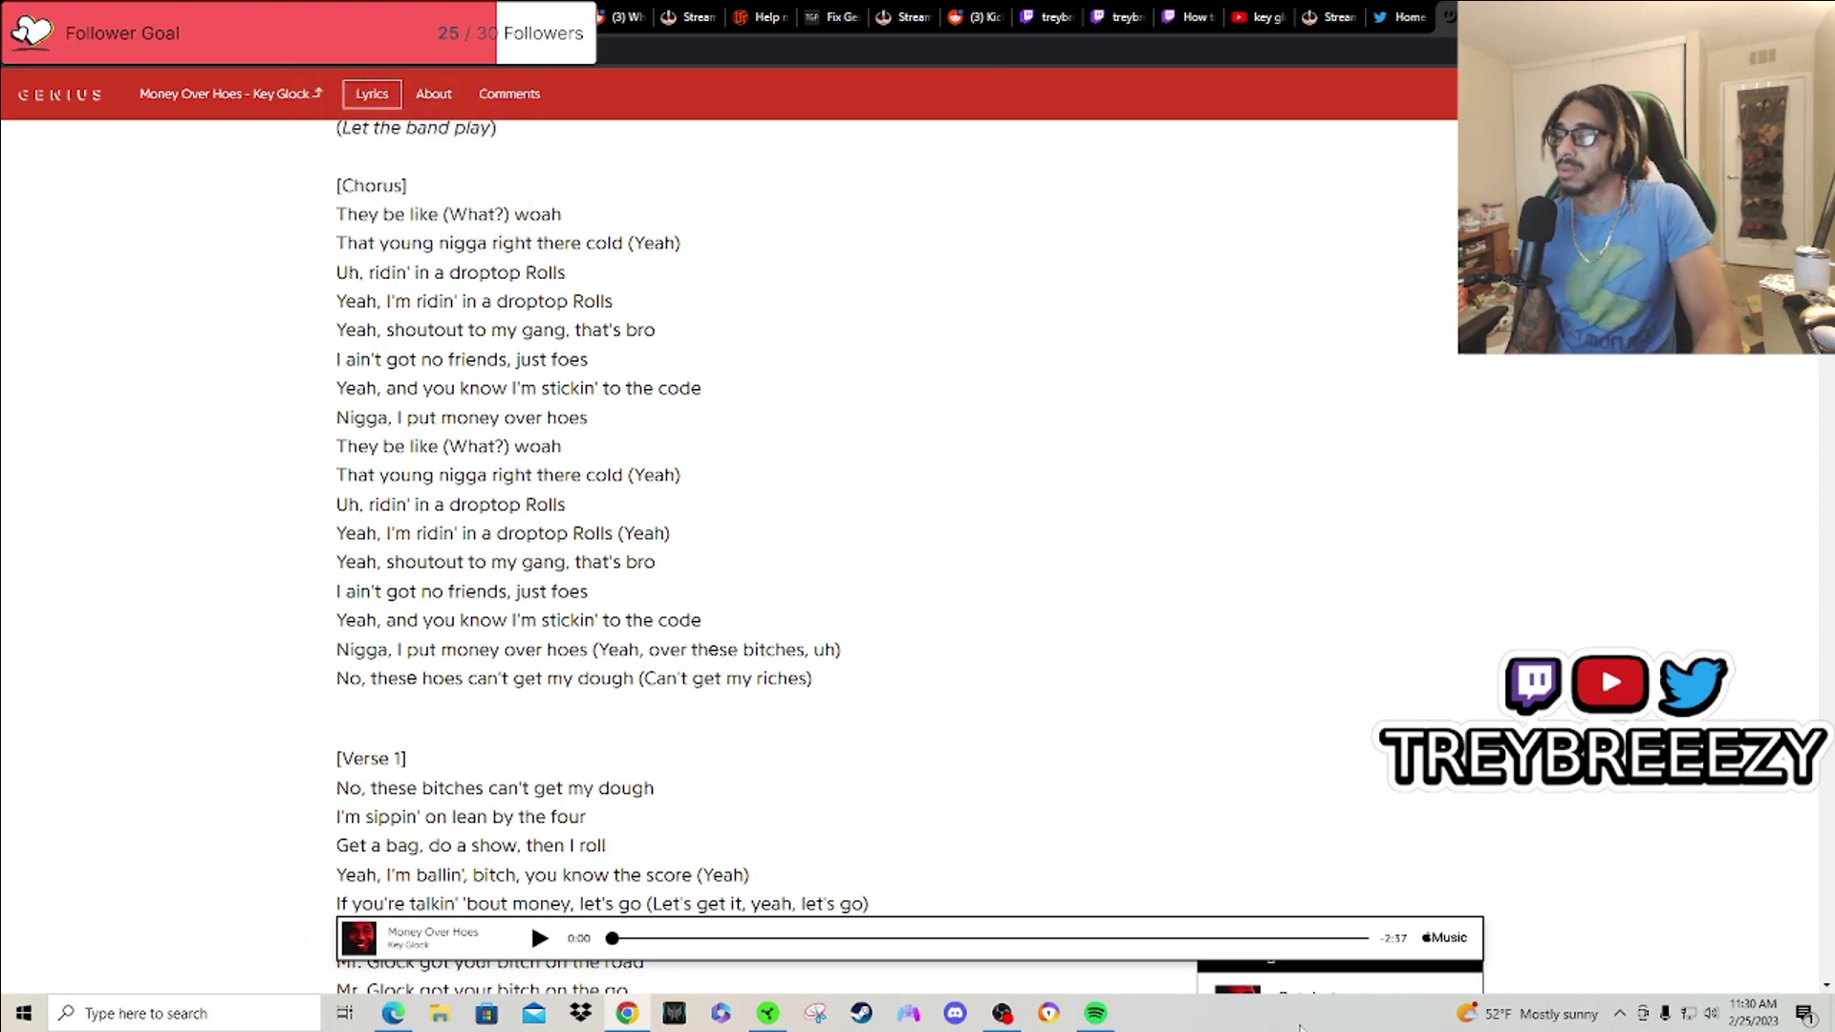
{"action": "scroll", "coordinate": [651, 739], "scroll_direction": "down", "scroll_amount": 5}
{"action": "scroll", "coordinate": [651, 738], "scroll_direction": "down", "scroll_amount": 10}
{"action": "scroll", "coordinate": [503, 492], "scroll_direction": "up", "scroll_amount": 3}
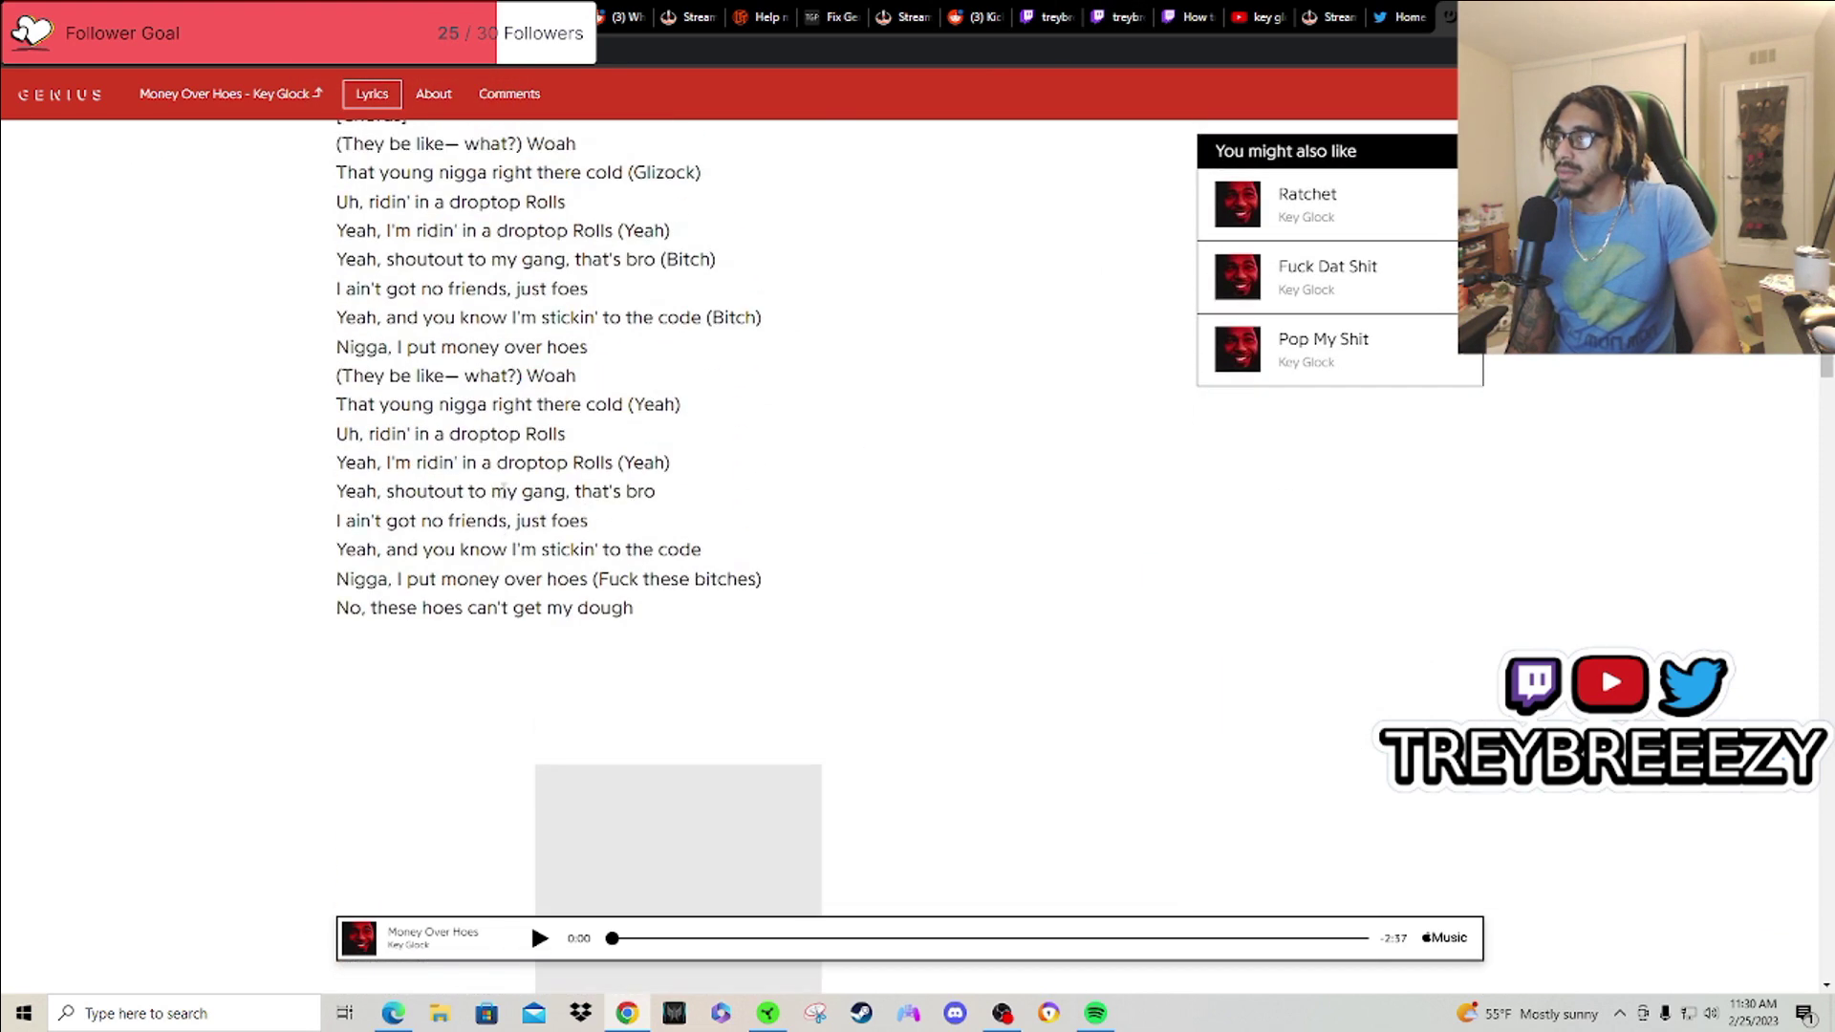
{"action": "scroll", "coordinate": [503, 491], "scroll_direction": "down", "scroll_amount": 2}
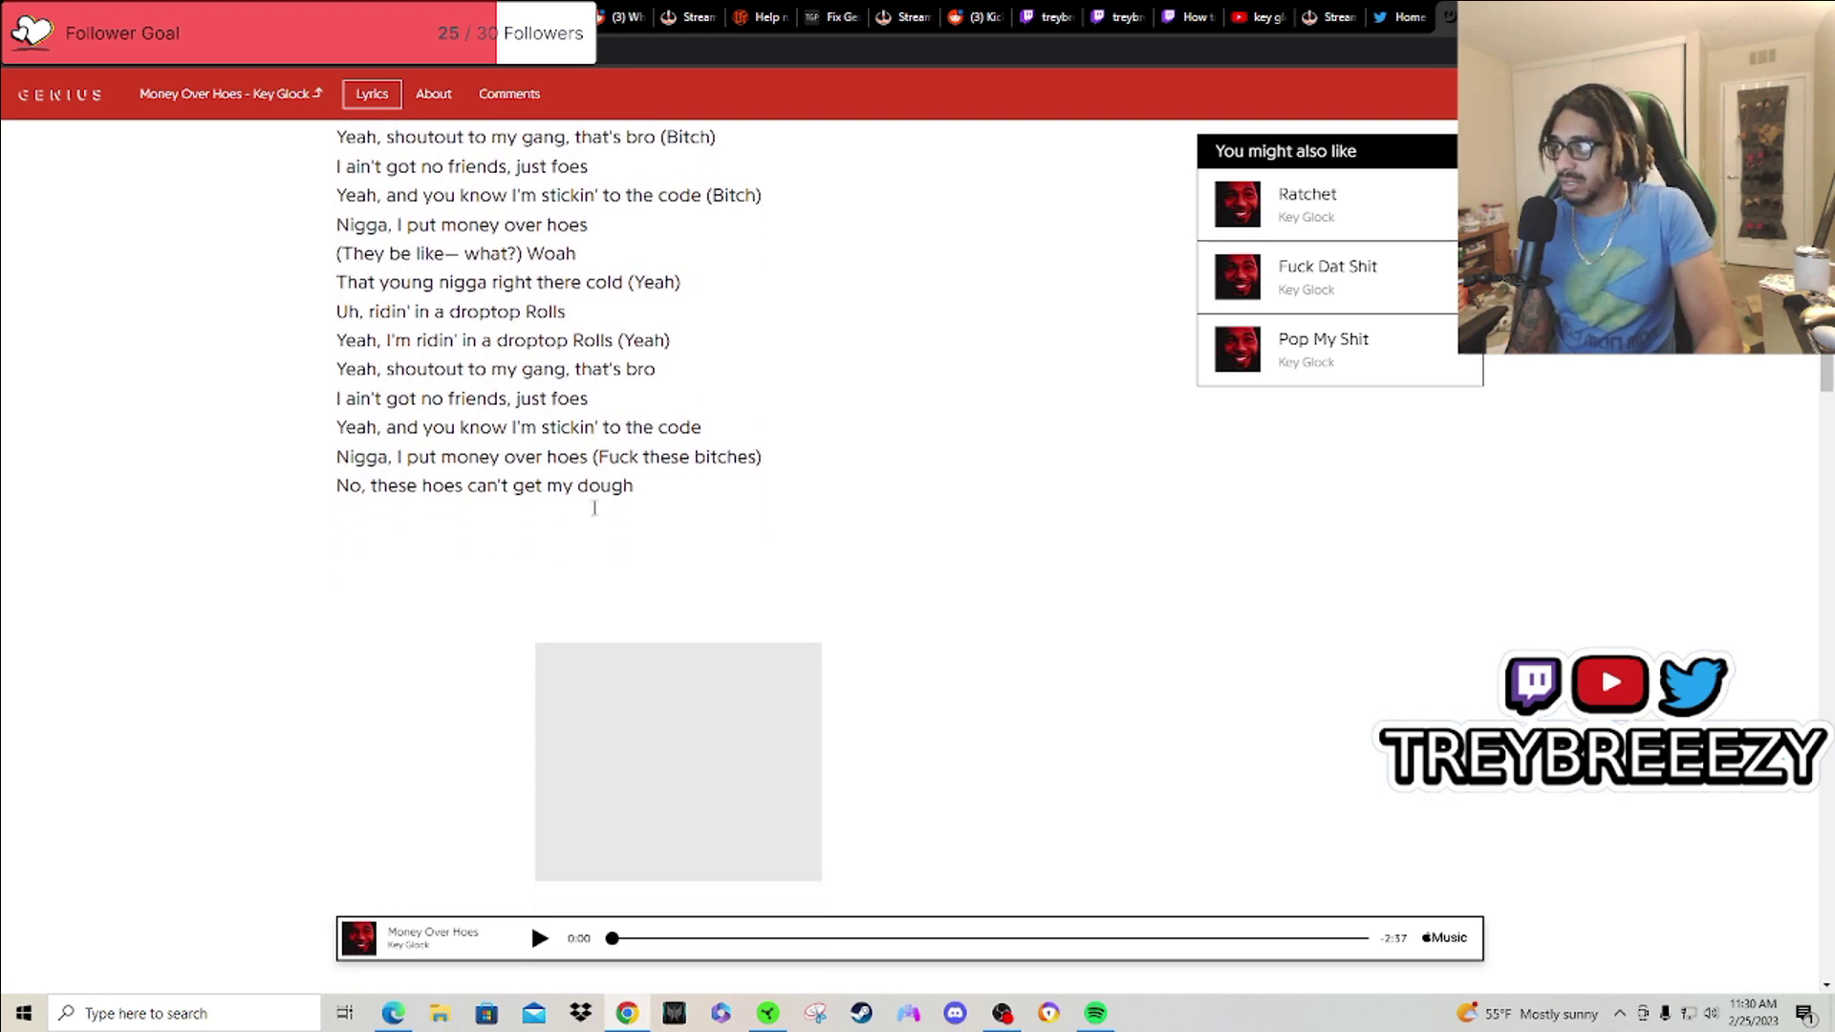
{"action": "scroll", "coordinate": [585, 550], "scroll_direction": "down", "scroll_amount": 3}
{"action": "scroll", "coordinate": [585, 550], "scroll_direction": "down", "scroll_amount": 3}
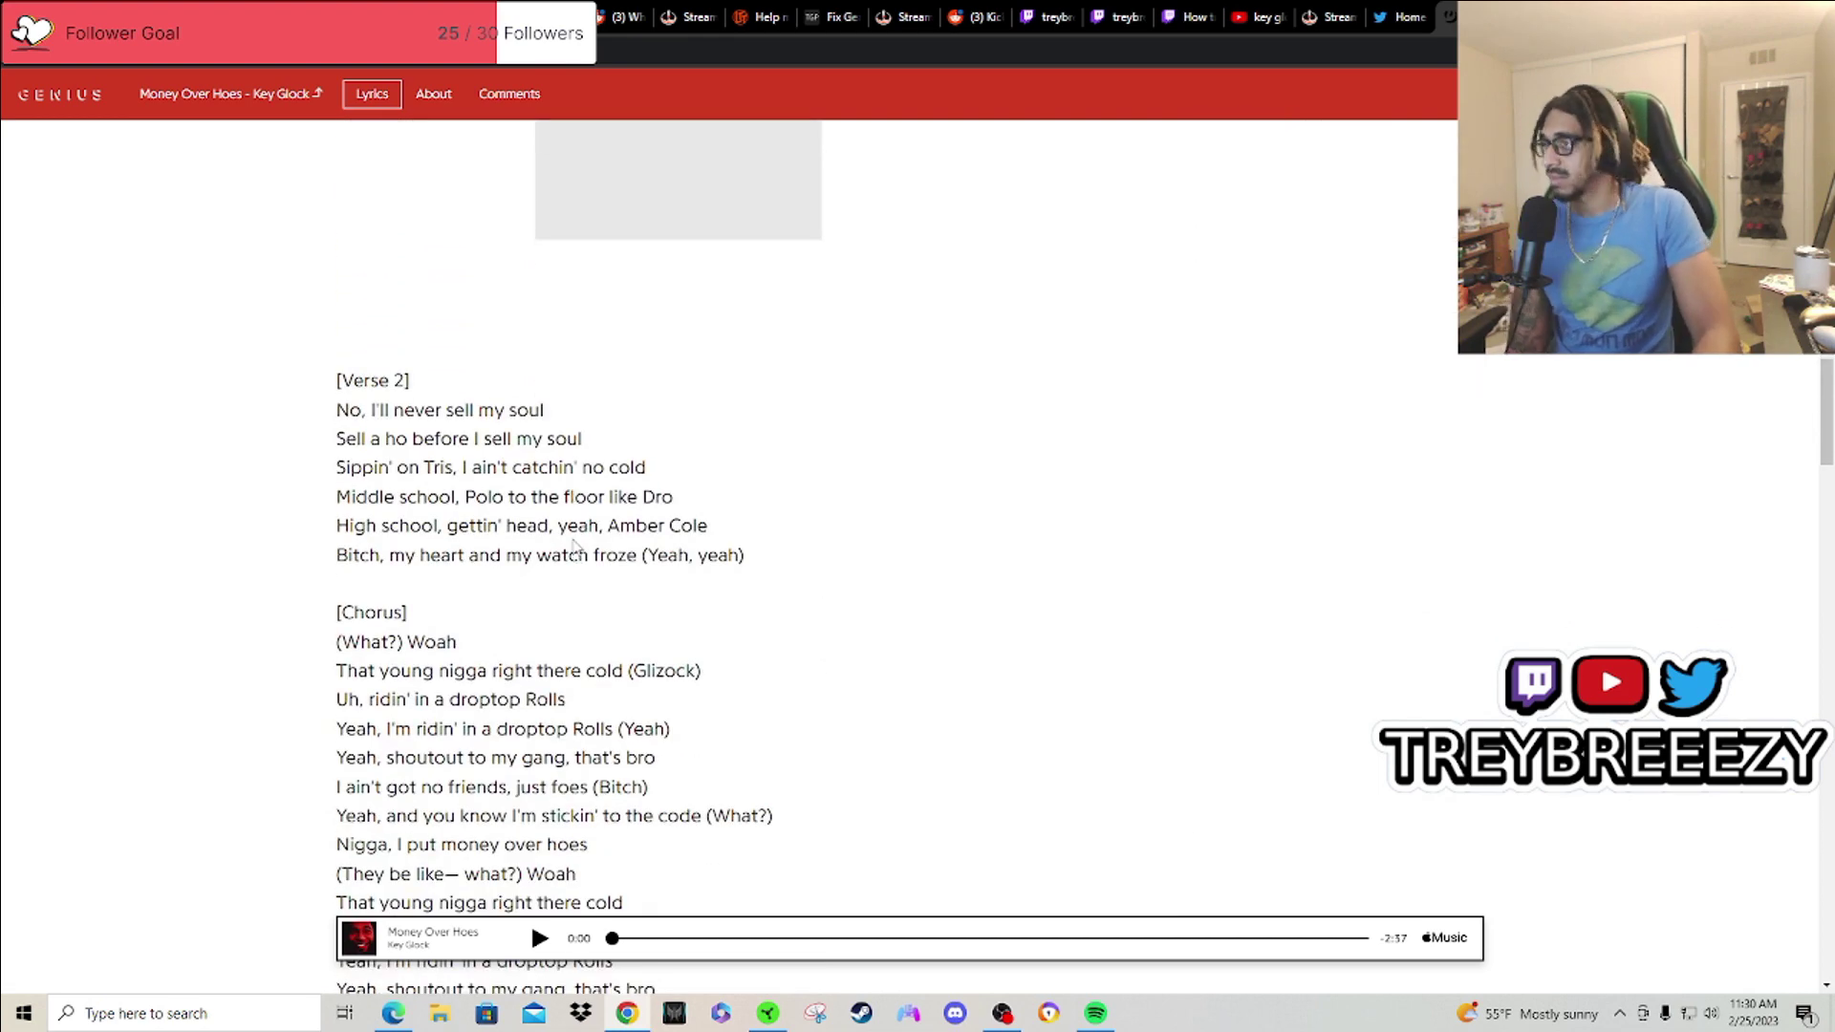
{"action": "scroll", "coordinate": [576, 545], "scroll_direction": "up", "scroll_amount": 3}
{"action": "scroll", "coordinate": [603, 516], "scroll_direction": "up", "scroll_amount": 4}
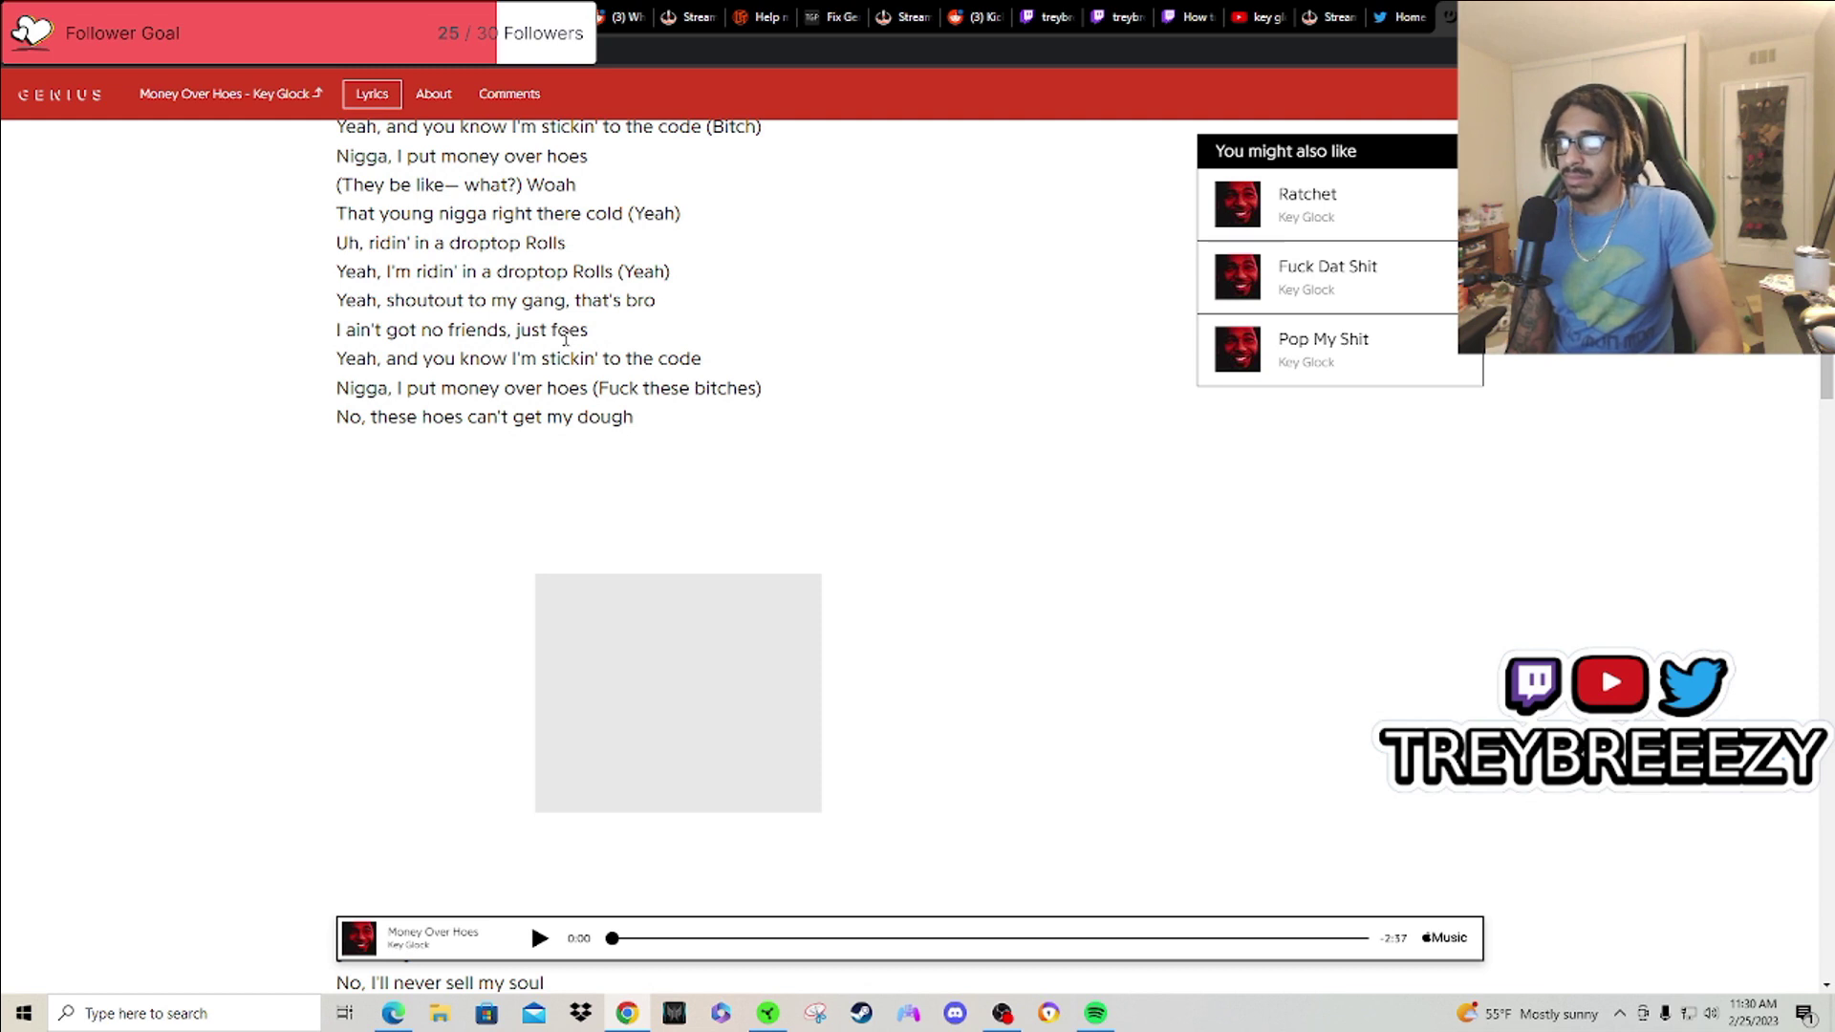
{"action": "scroll", "coordinate": [545, 364], "scroll_direction": "up", "scroll_amount": 3}
{"action": "scroll", "coordinate": [595, 390], "scroll_direction": "down", "scroll_amount": 3}
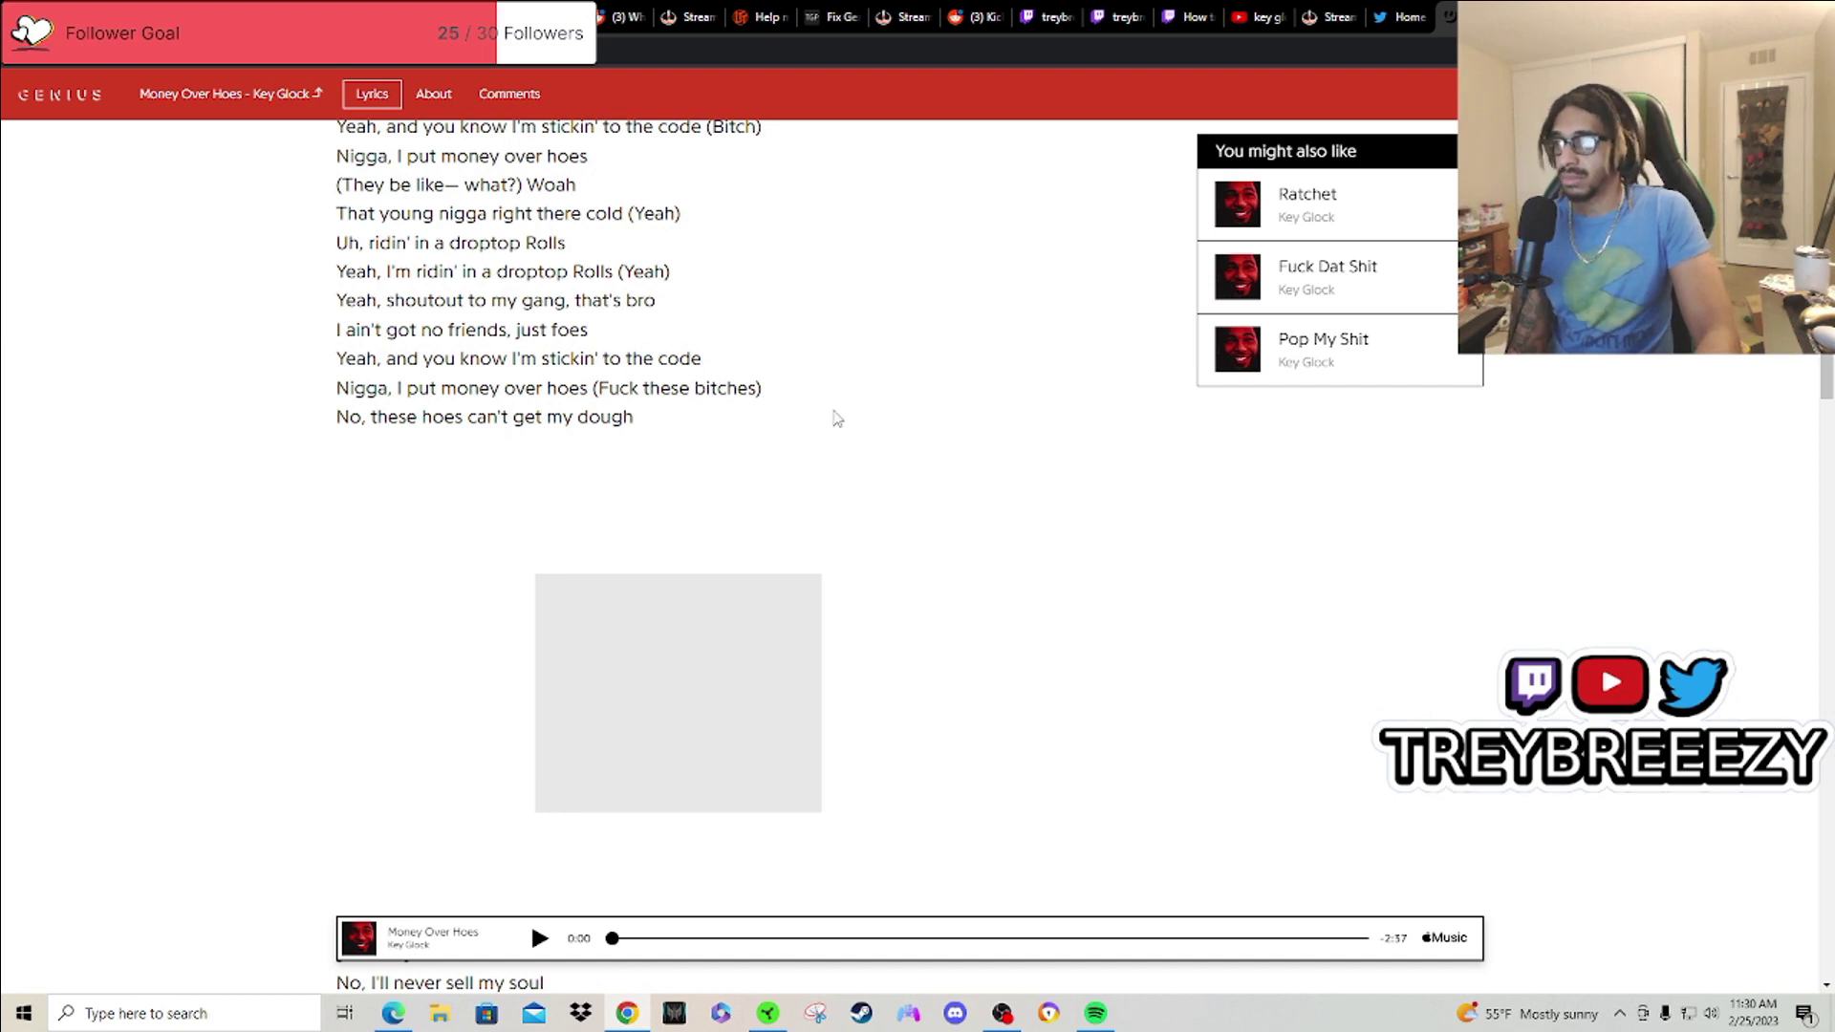
{"action": "scroll", "coordinate": [825, 425], "scroll_direction": "down", "scroll_amount": 3}
{"action": "scroll", "coordinate": [847, 424], "scroll_direction": "down", "scroll_amount": 4}
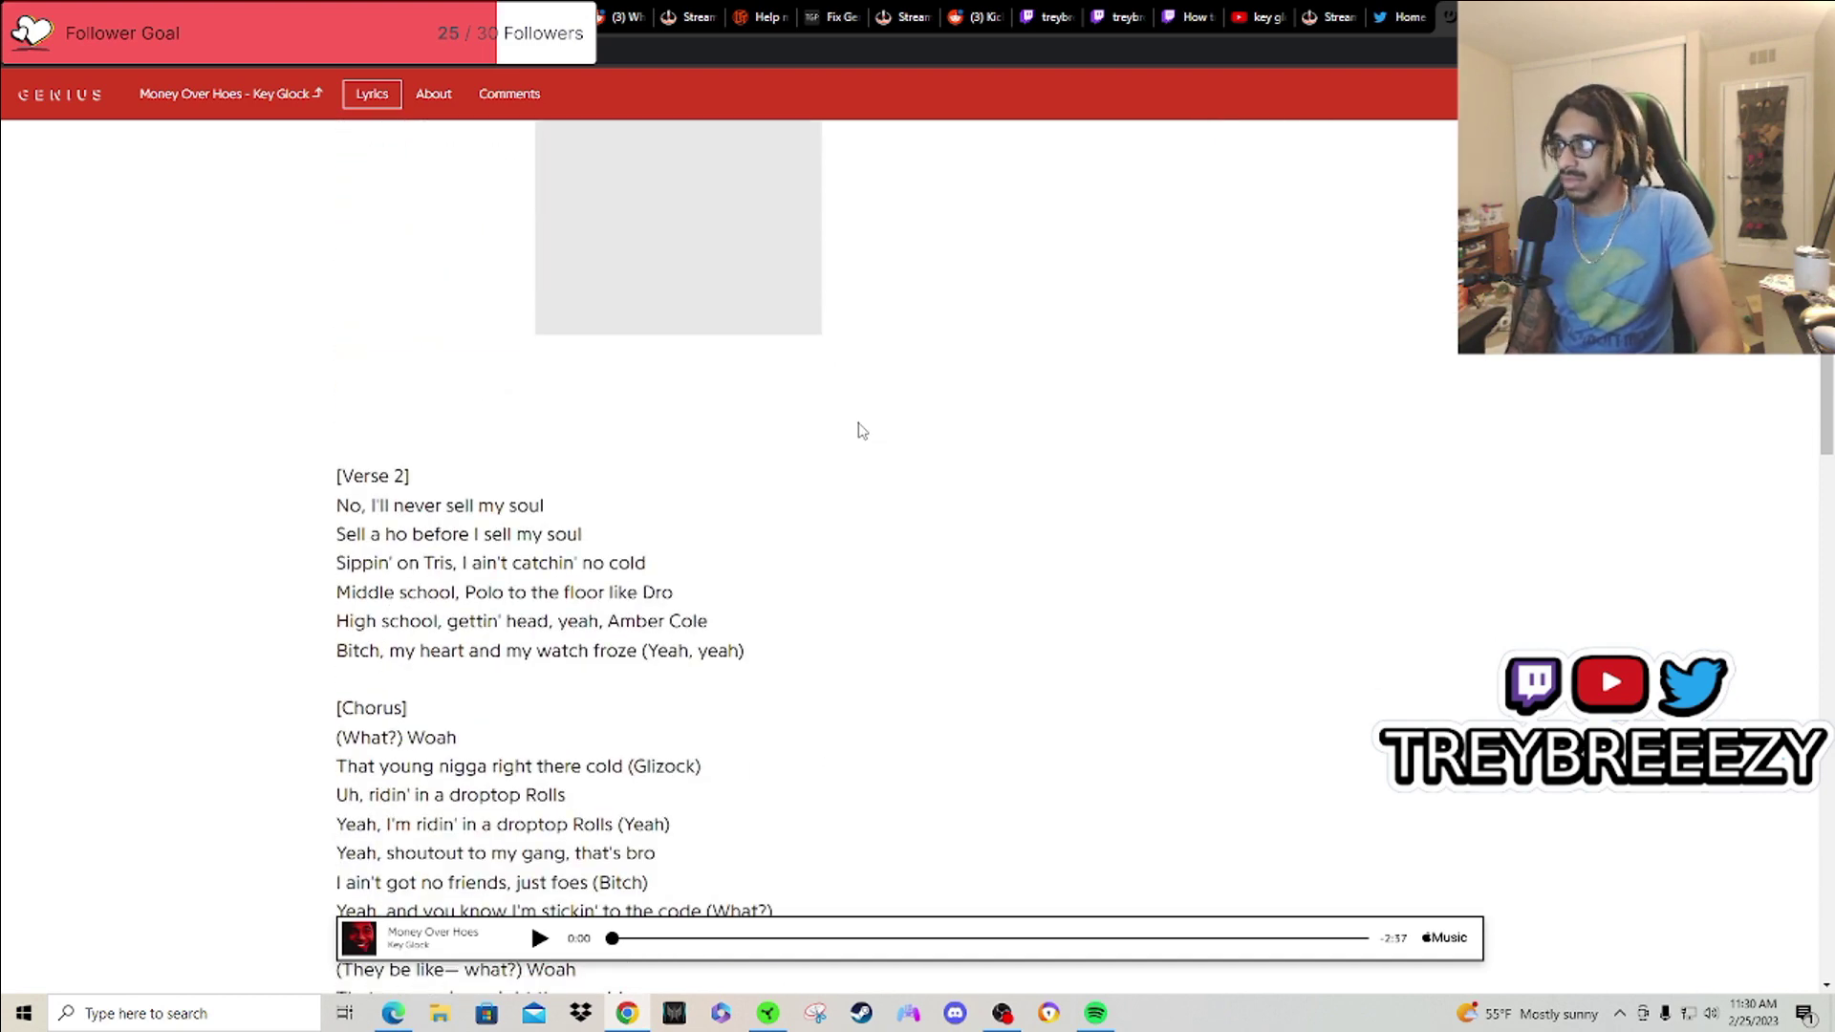
{"action": "scroll", "coordinate": [849, 426], "scroll_direction": "down", "scroll_amount": 1}
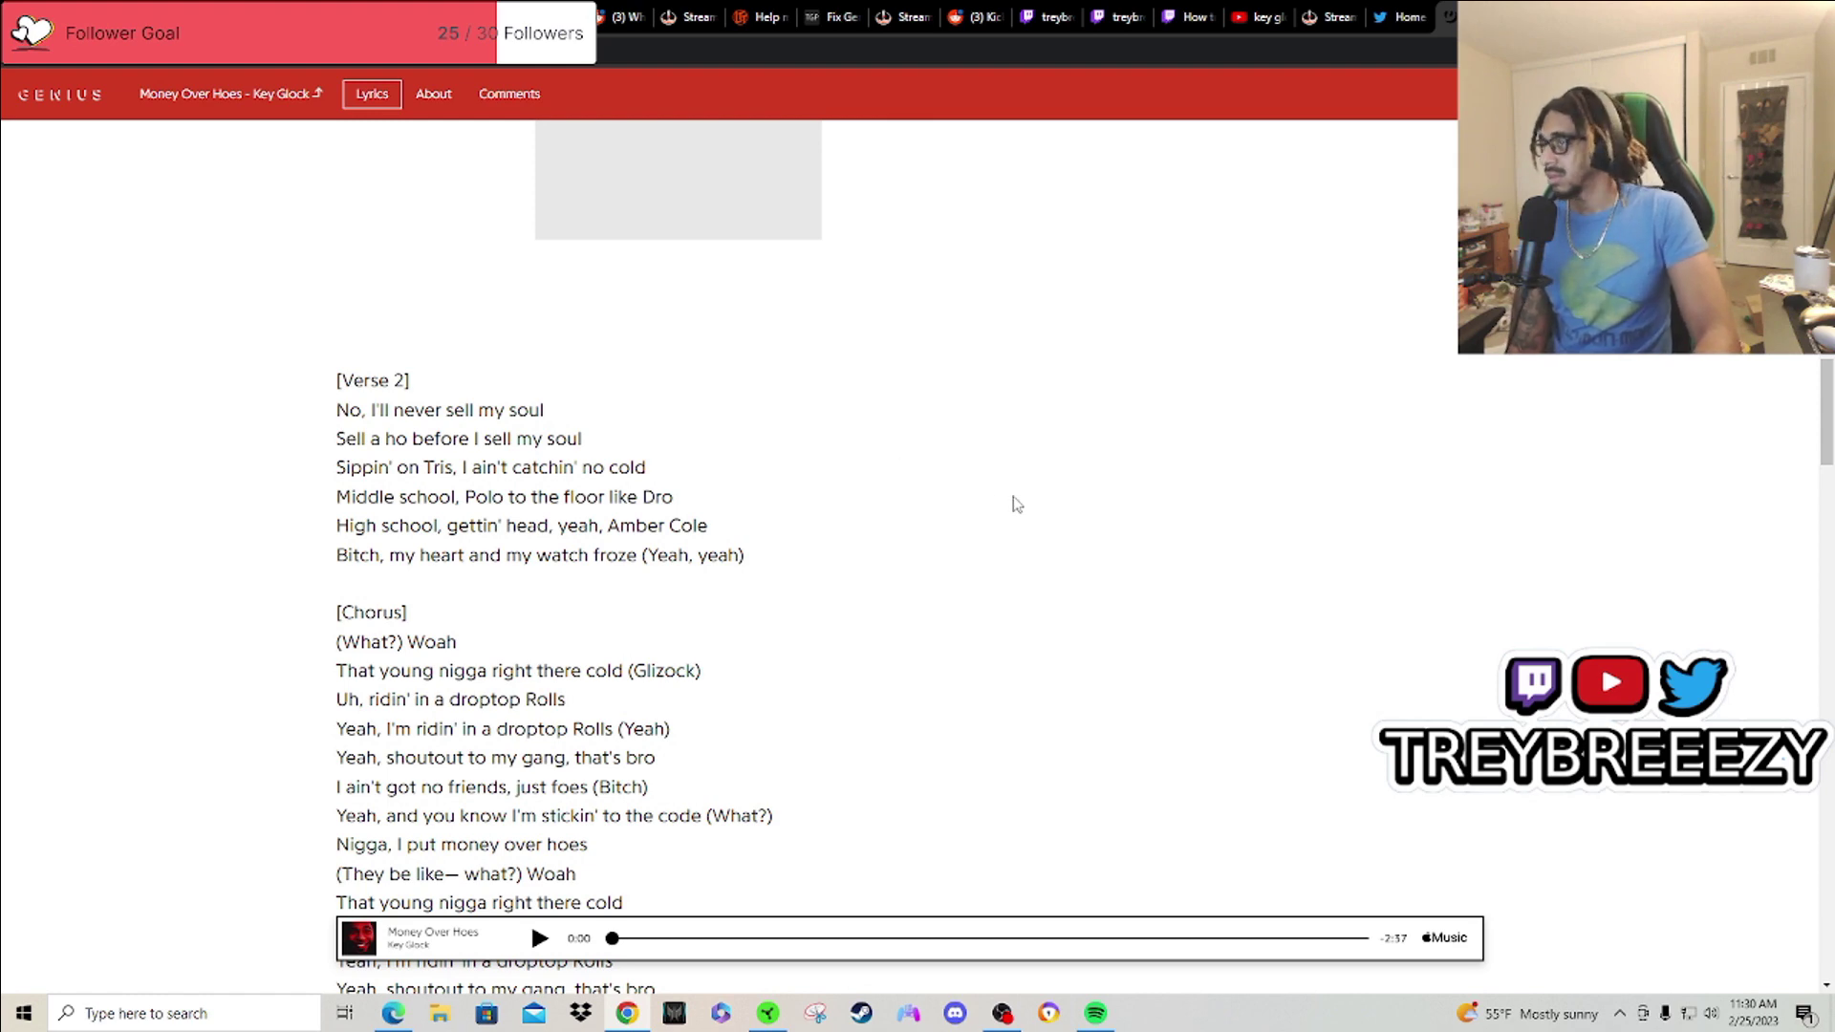
{"action": "scroll", "coordinate": [1010, 494], "scroll_direction": "down", "scroll_amount": 1}
{"action": "scroll", "coordinate": [1009, 493], "scroll_direction": "down", "scroll_amount": 3}
{"action": "scroll", "coordinate": [1008, 493], "scroll_direction": "down", "scroll_amount": 2}
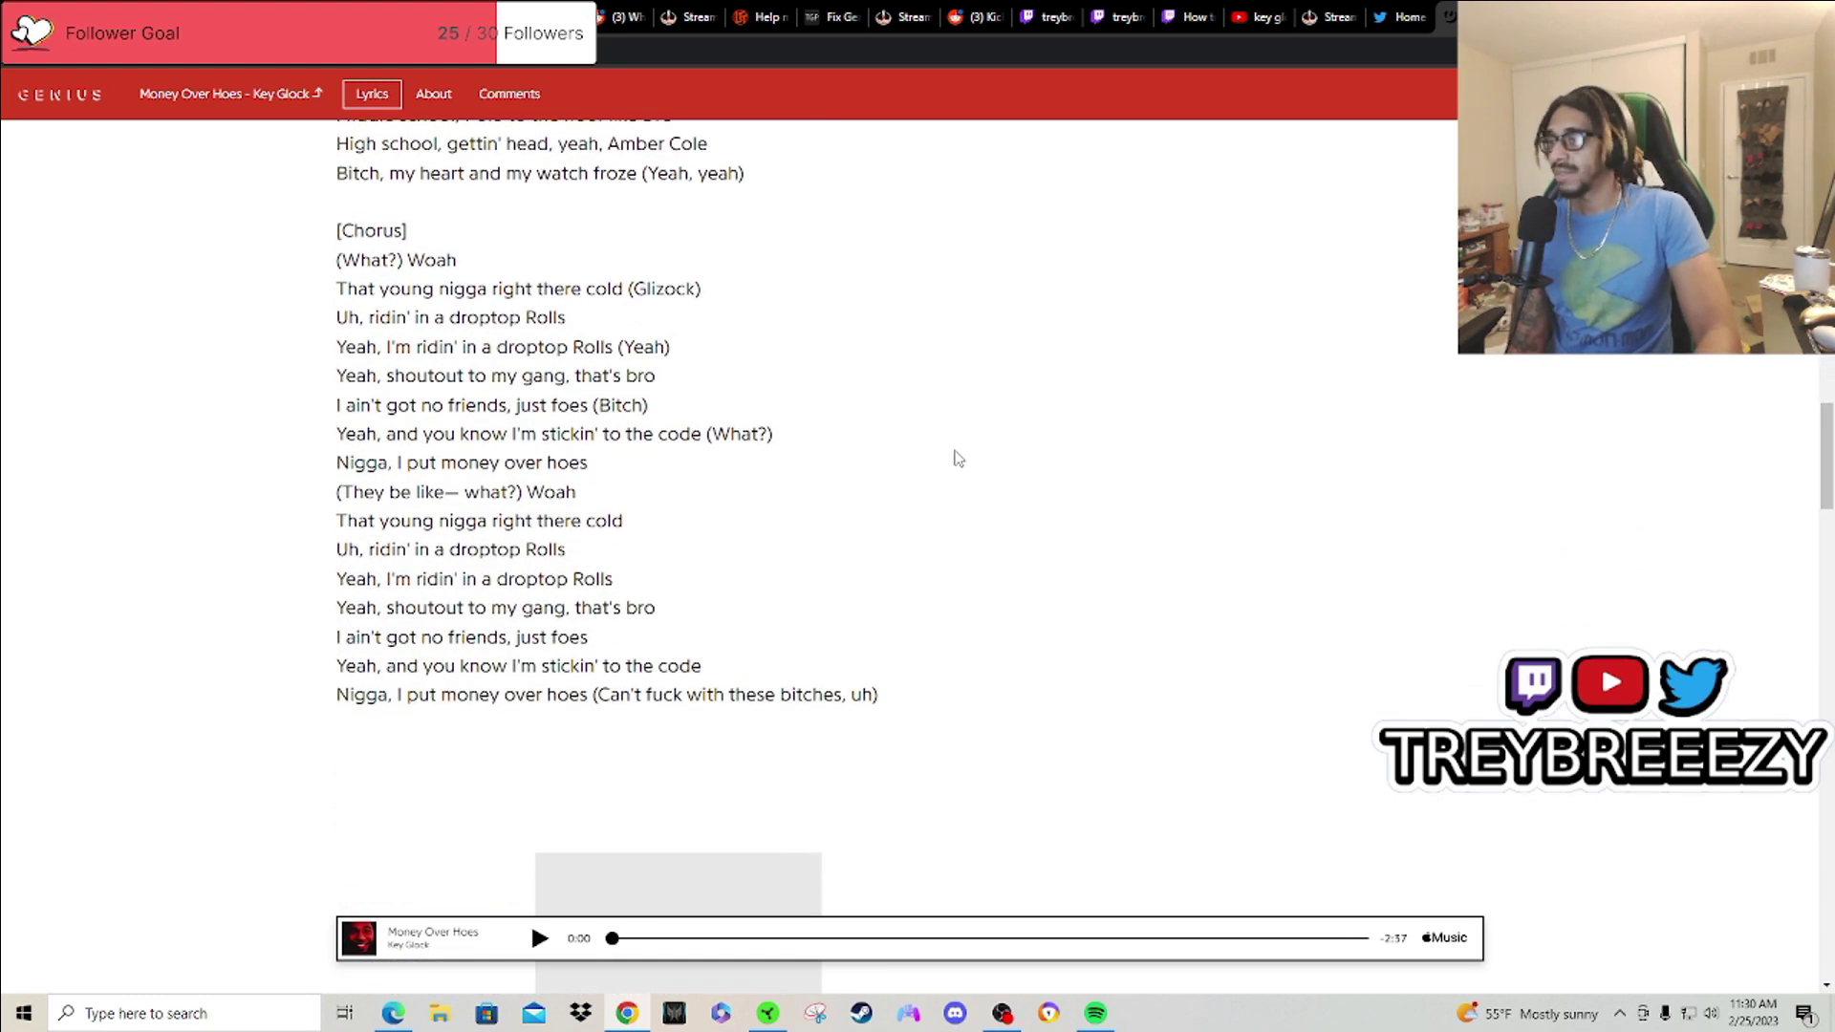
{"action": "scroll", "coordinate": [809, 418], "scroll_direction": "up", "scroll_amount": 1}
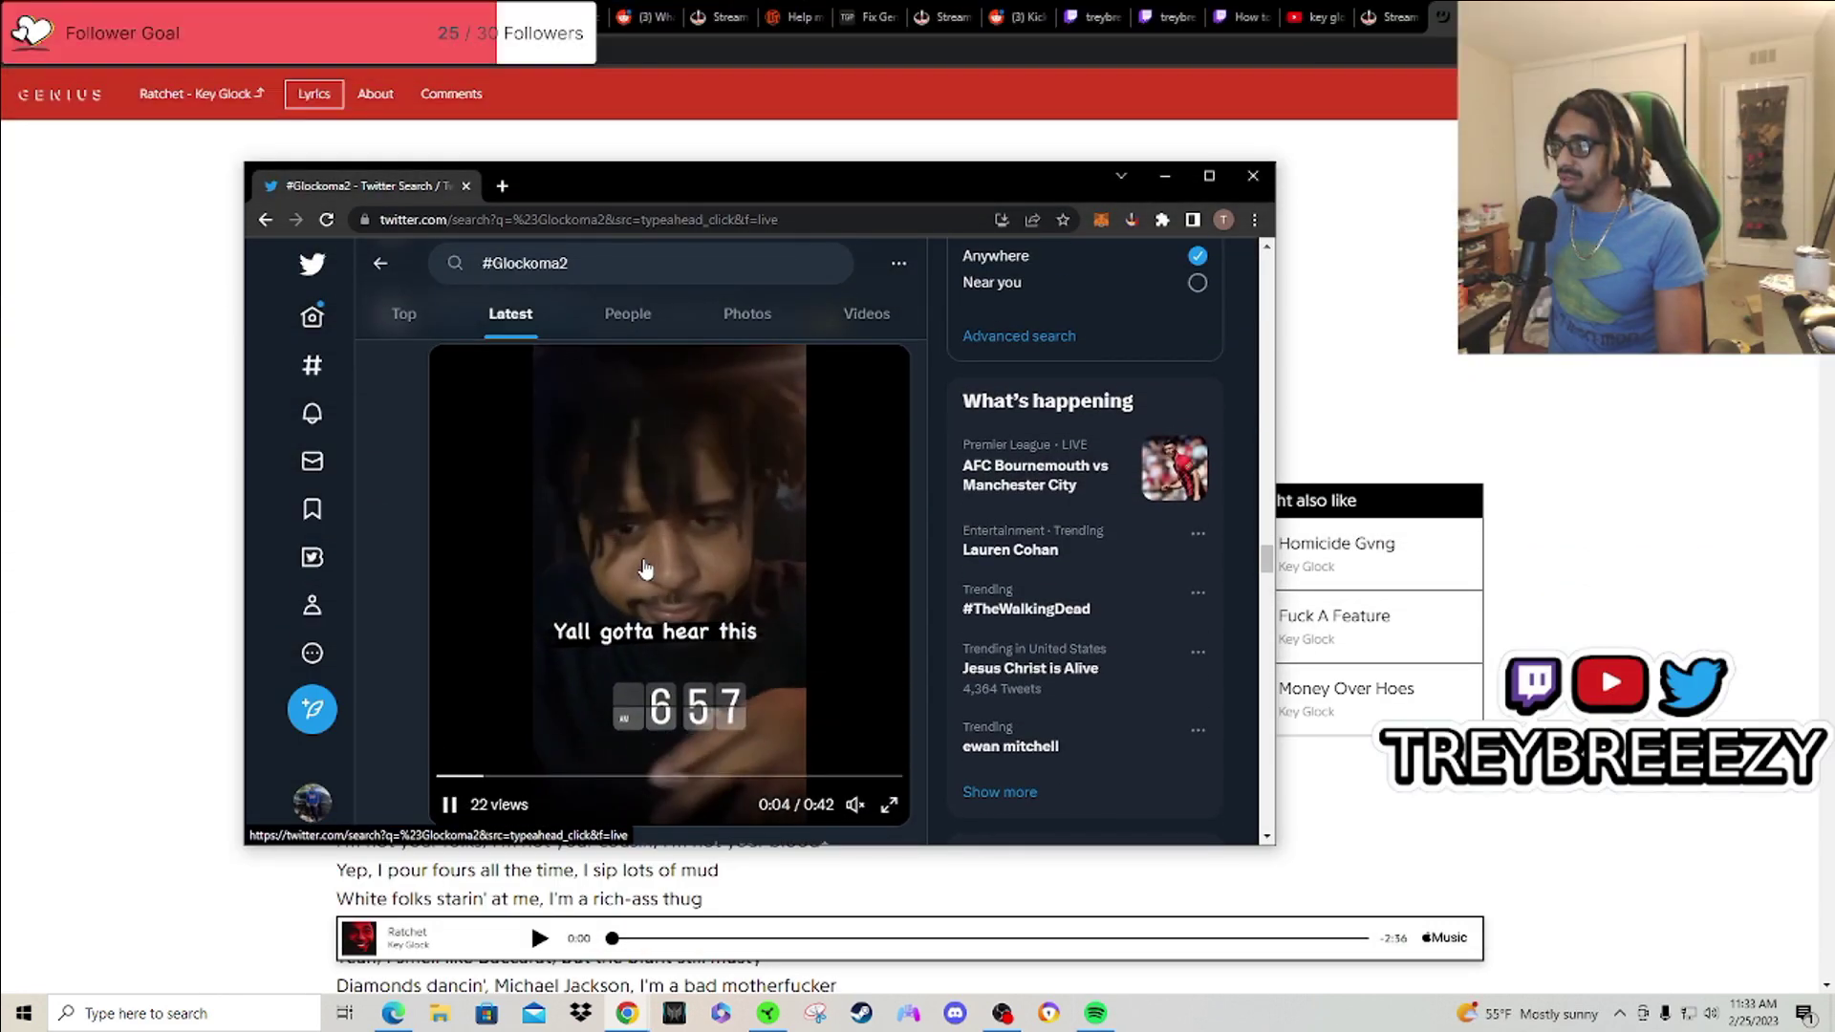
{"action": "scroll", "coordinate": [643, 570], "scroll_direction": "up", "scroll_amount": 3}
{"action": "scroll", "coordinate": [640, 579], "scroll_direction": "down", "scroll_amount": 3}
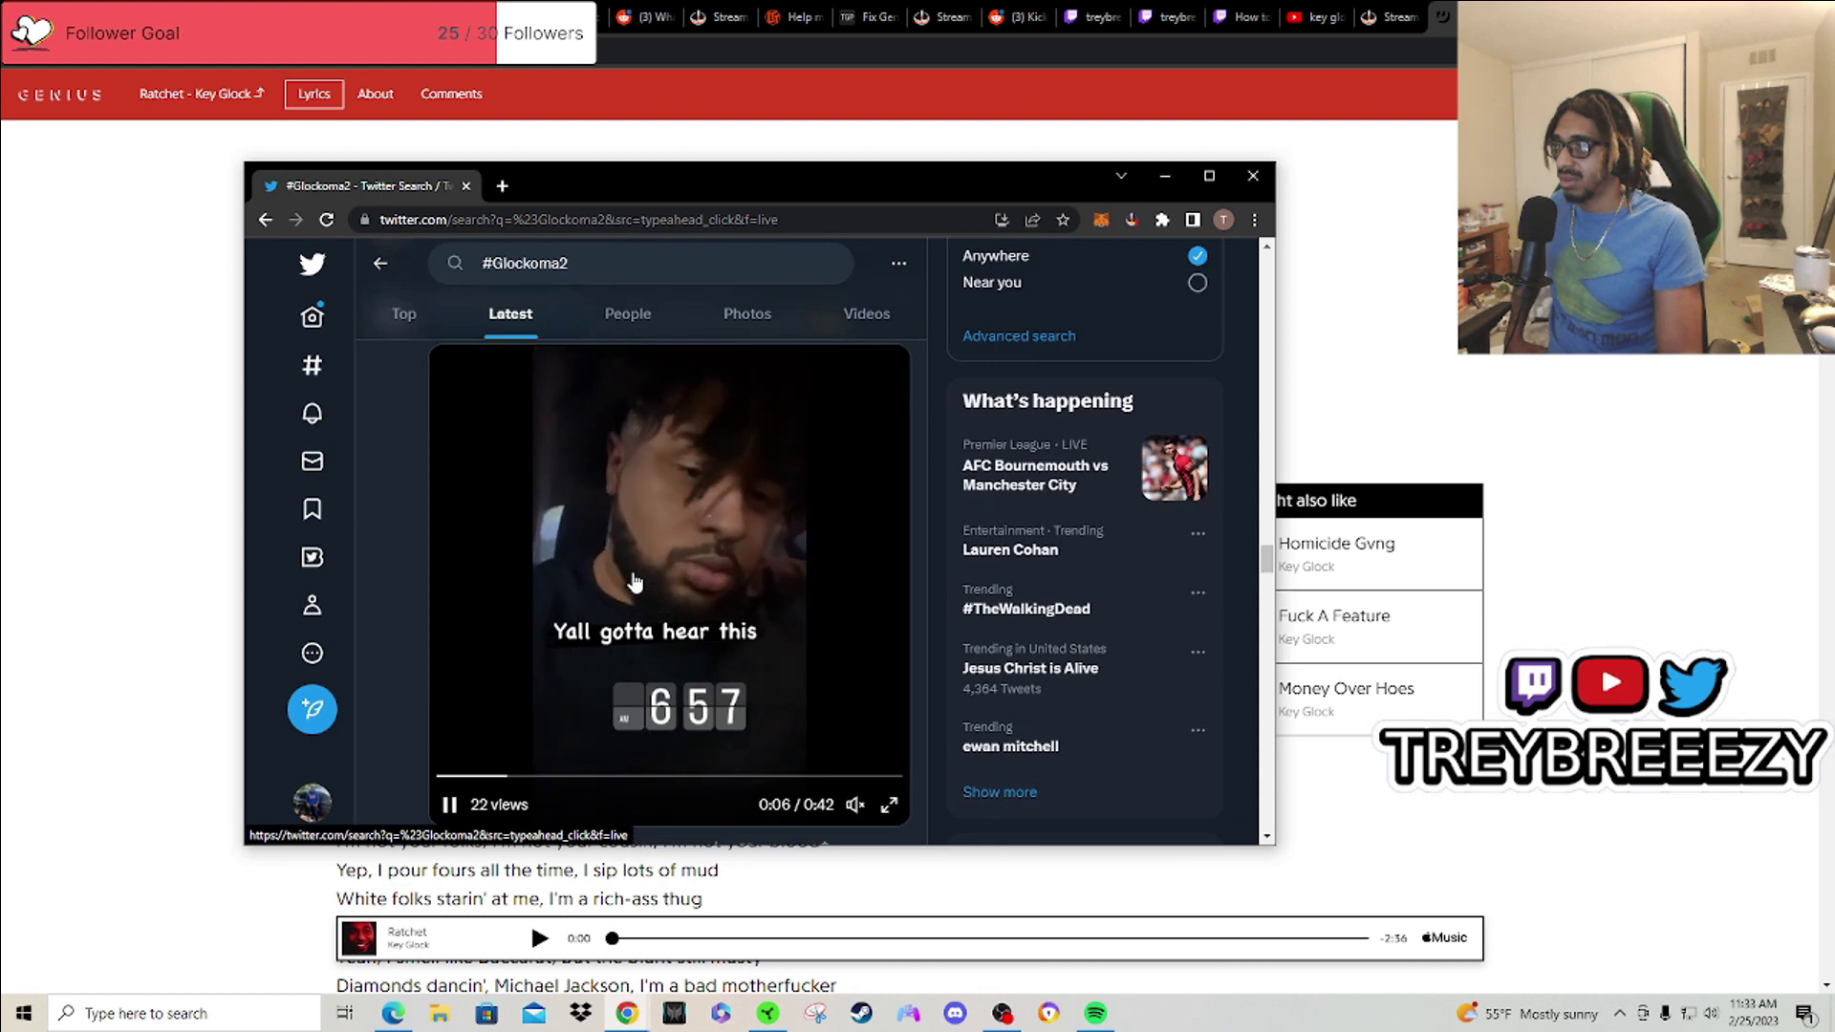
{"action": "scroll", "coordinate": [634, 582], "scroll_direction": "down", "scroll_amount": 3}
{"action": "scroll", "coordinate": [633, 583], "scroll_direction": "down", "scroll_amount": 2}
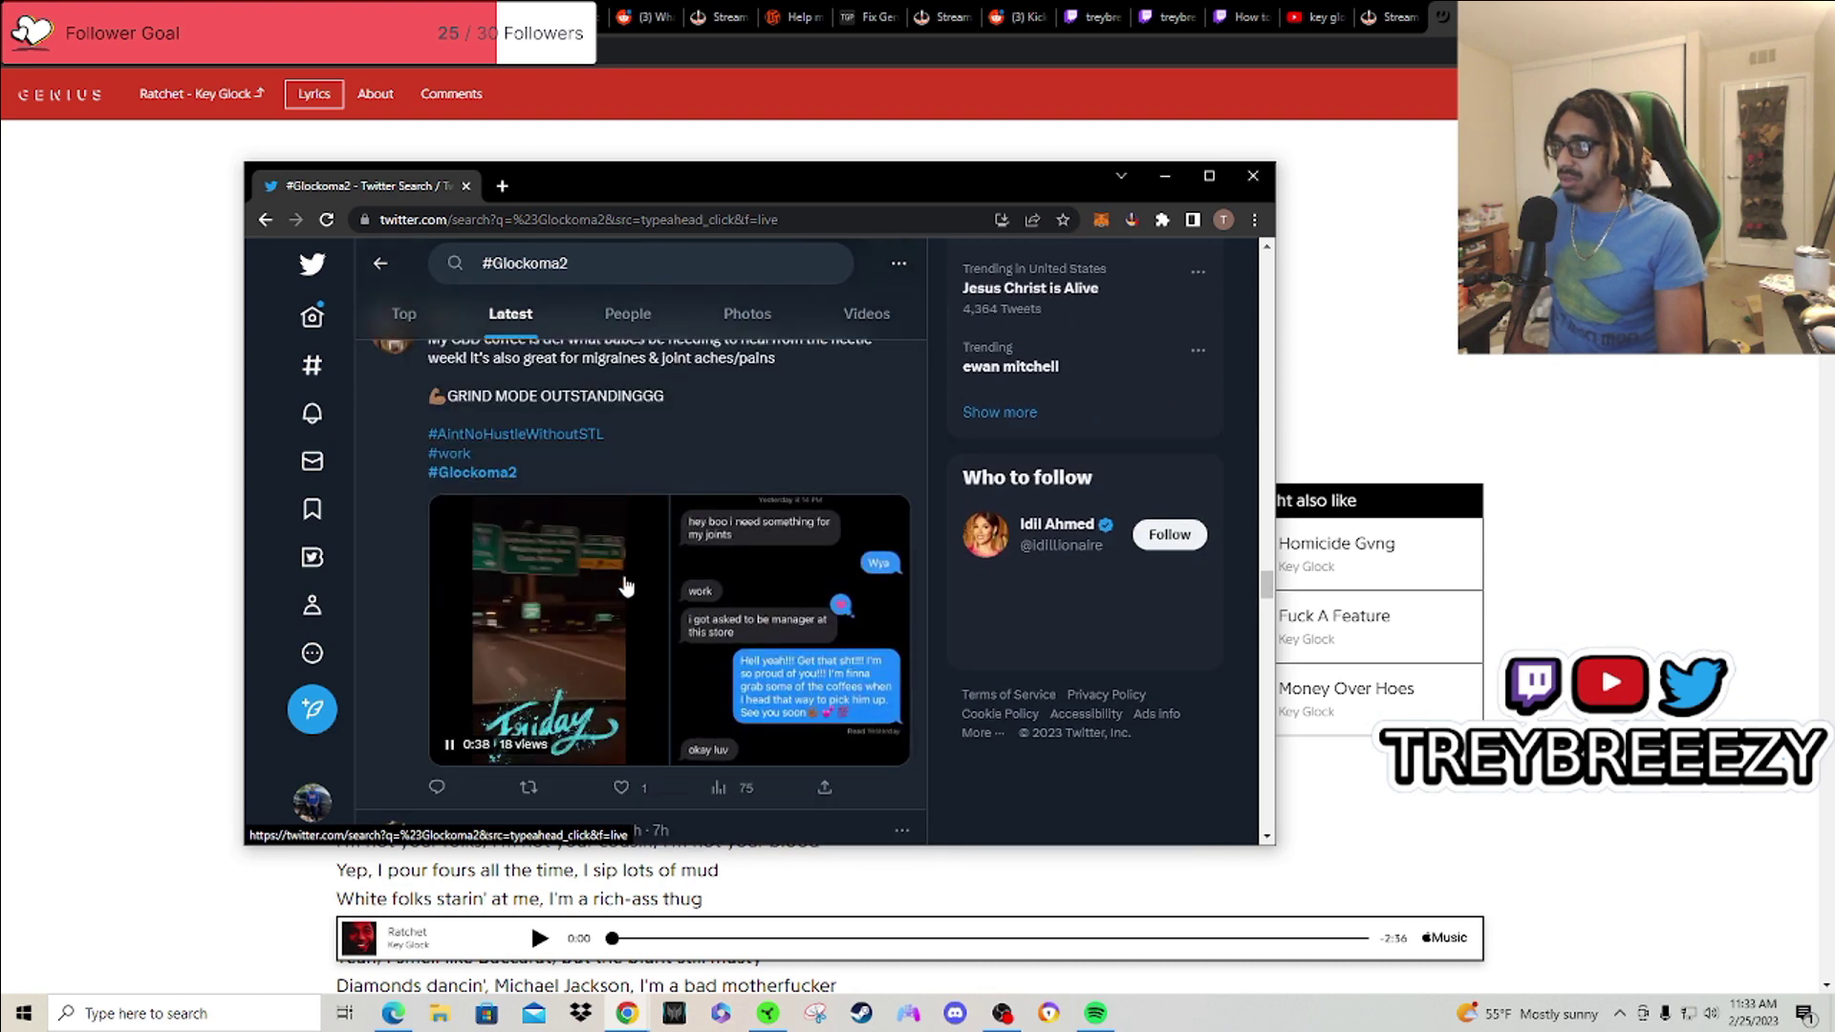
{"action": "scroll", "coordinate": [629, 585], "scroll_direction": "down", "scroll_amount": 3}
{"action": "scroll", "coordinate": [629, 585], "scroll_direction": "down", "scroll_amount": 2}
{"action": "scroll", "coordinate": [627, 589], "scroll_direction": "down", "scroll_amount": 1}
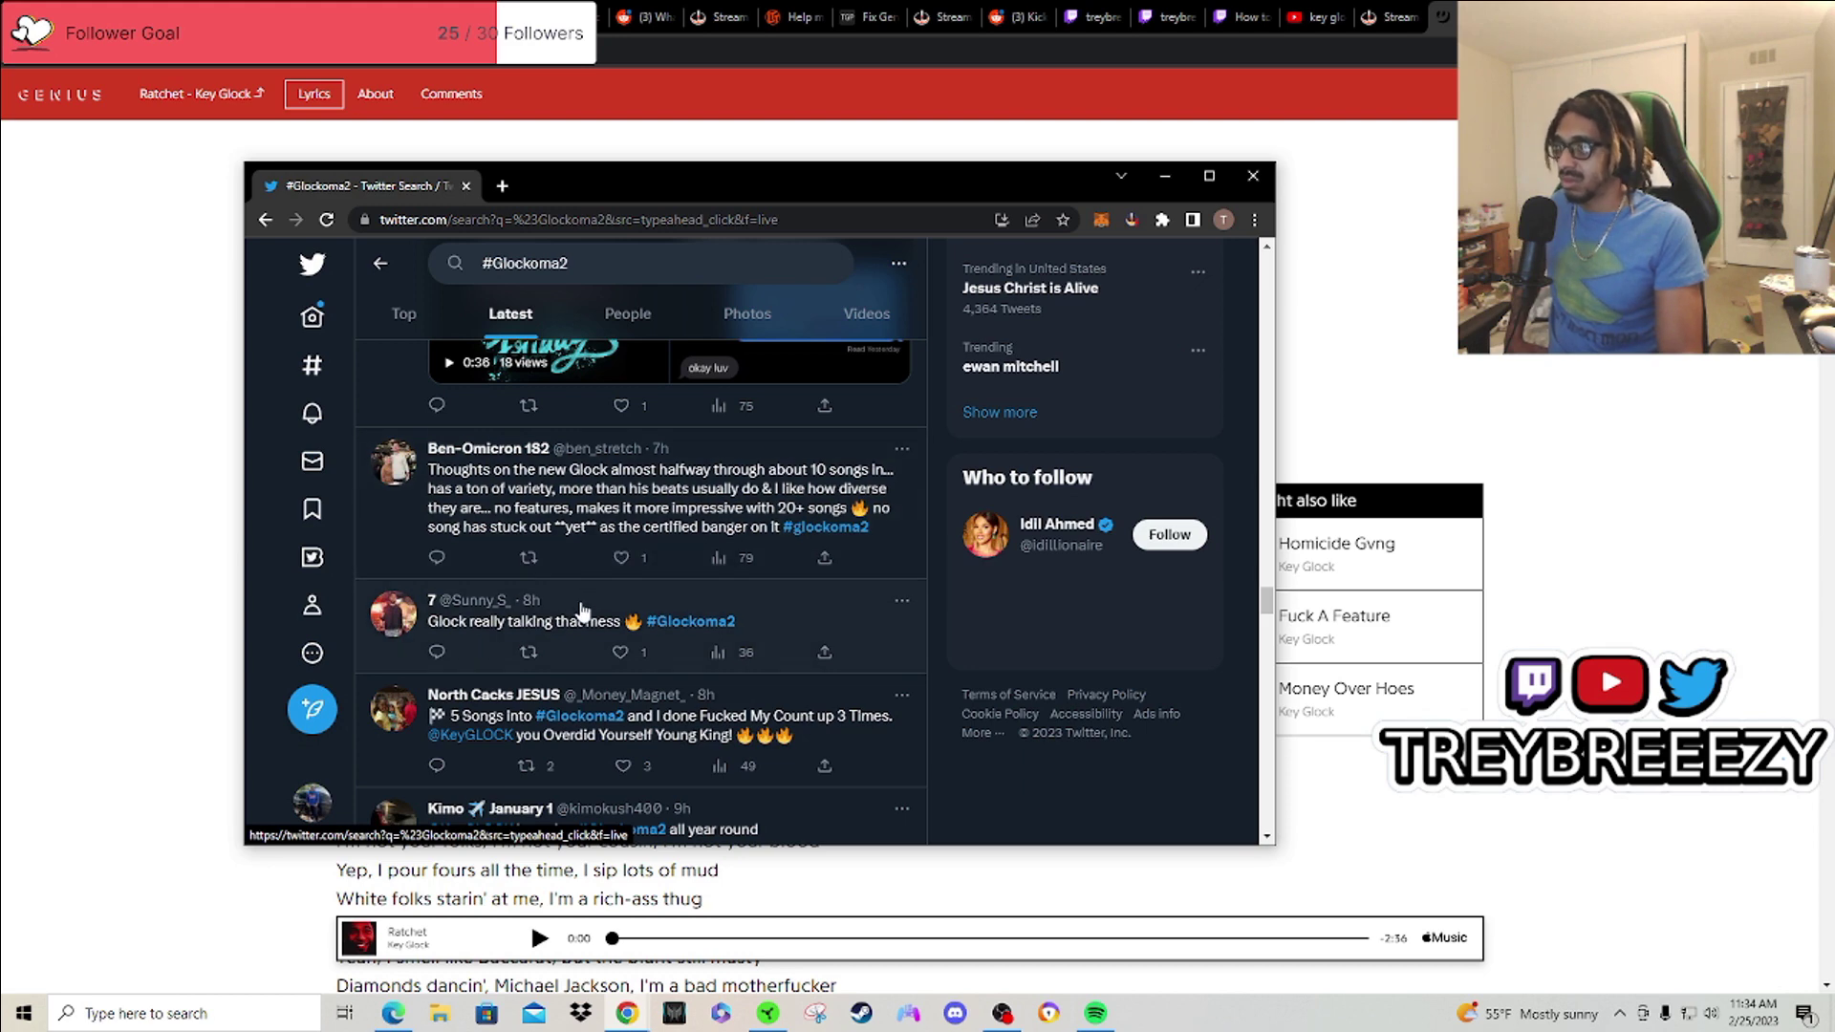
{"action": "scroll", "coordinate": [582, 610], "scroll_direction": "down", "scroll_amount": 2}
{"action": "scroll", "coordinate": [581, 609], "scroll_direction": "down", "scroll_amount": 2}
{"action": "scroll", "coordinate": [579, 631], "scroll_direction": "down", "scroll_amount": 2}
{"action": "scroll", "coordinate": [575, 663], "scroll_direction": "down", "scroll_amount": 1}
Step: Glance at the Glockoma 2 tracklist, then bring the #Glockoma2 tweets back up
{"action": "left_click", "coordinate": [1095, 1013]}
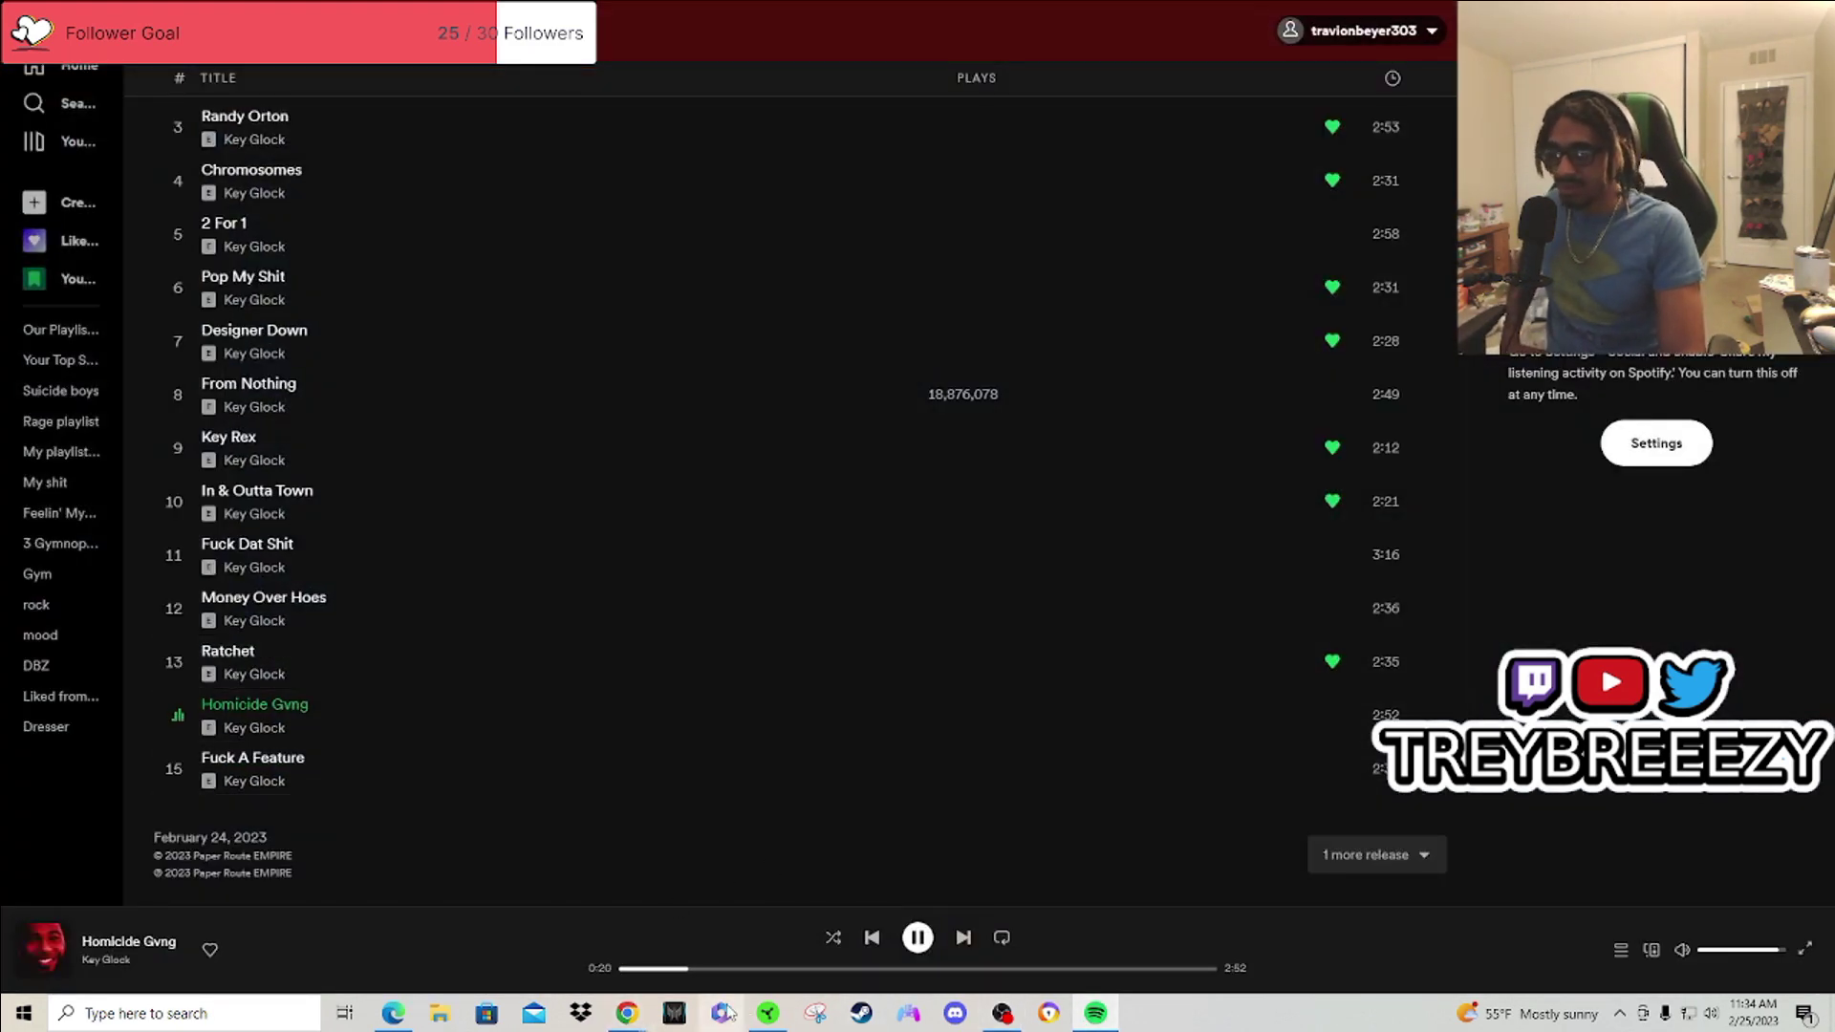
{"action": "mouse_move", "coordinate": [627, 1015]}
{"action": "left_click", "coordinate": [702, 932]}
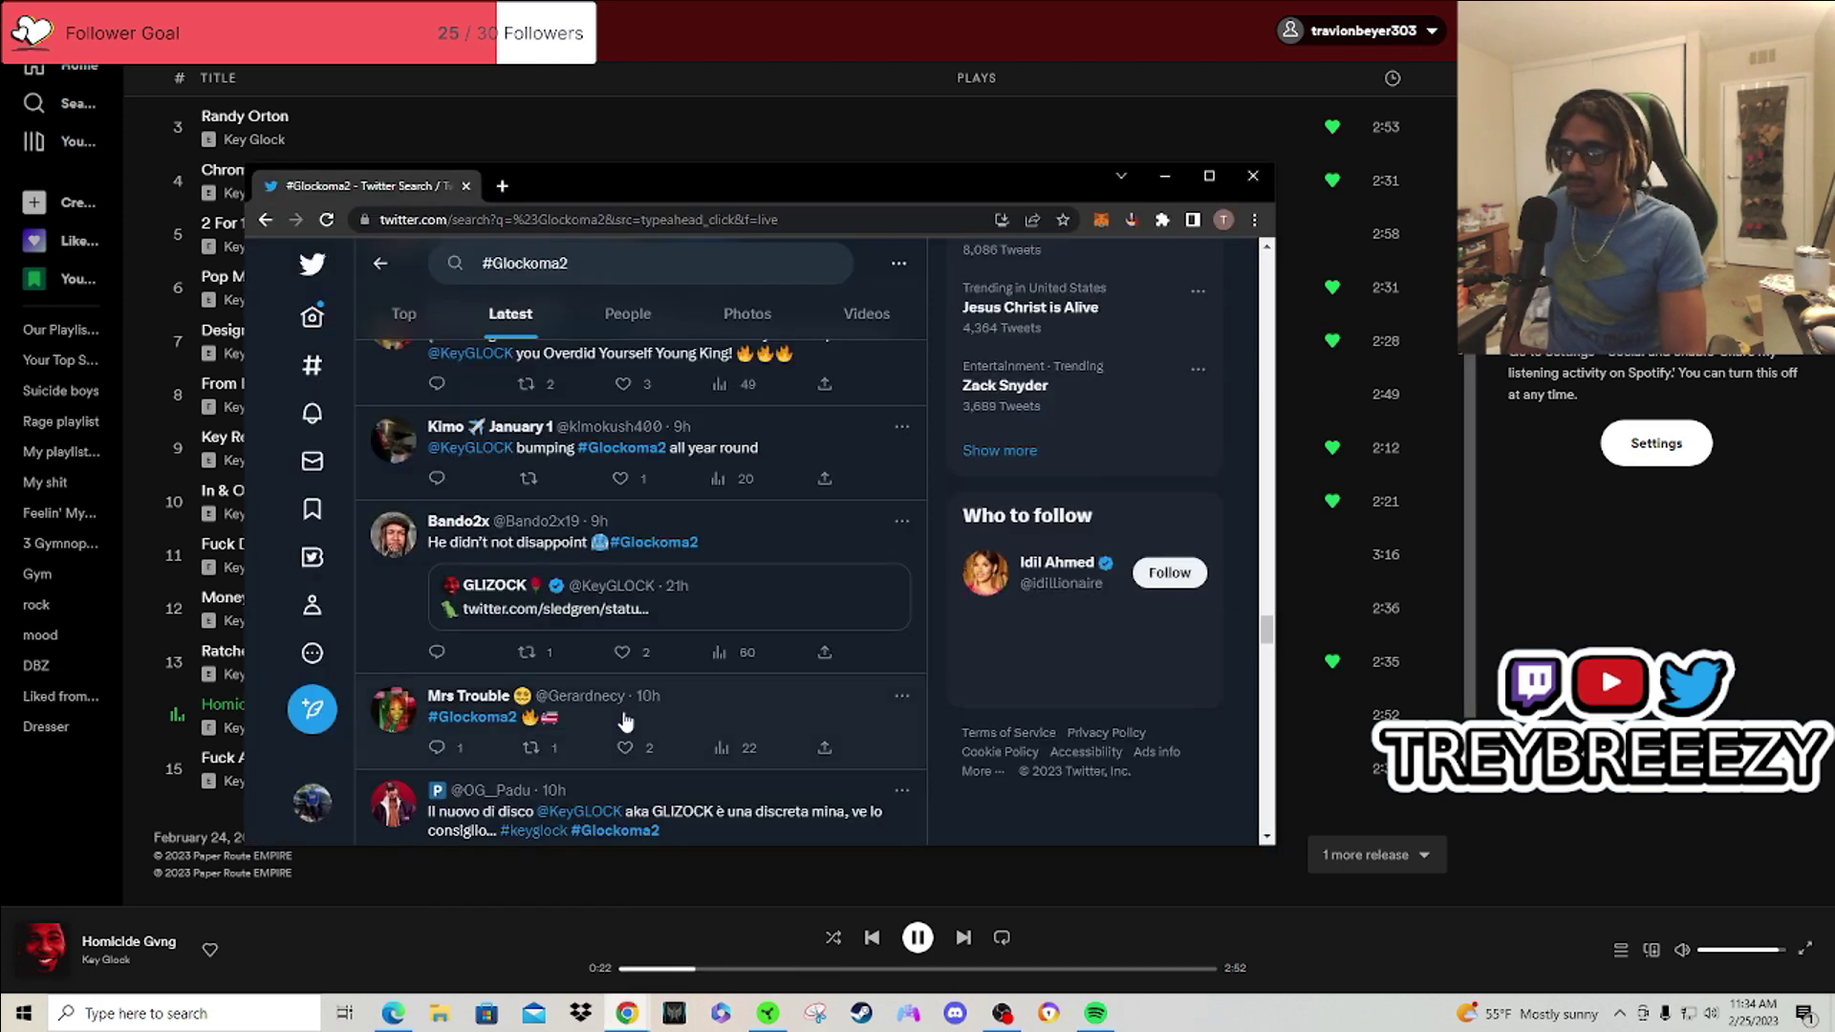
{"action": "scroll", "coordinate": [625, 720], "scroll_direction": "down", "scroll_amount": 2}
{"action": "scroll", "coordinate": [625, 721], "scroll_direction": "down", "scroll_amount": 2}
{"action": "scroll", "coordinate": [626, 722], "scroll_direction": "down", "scroll_amount": 2}
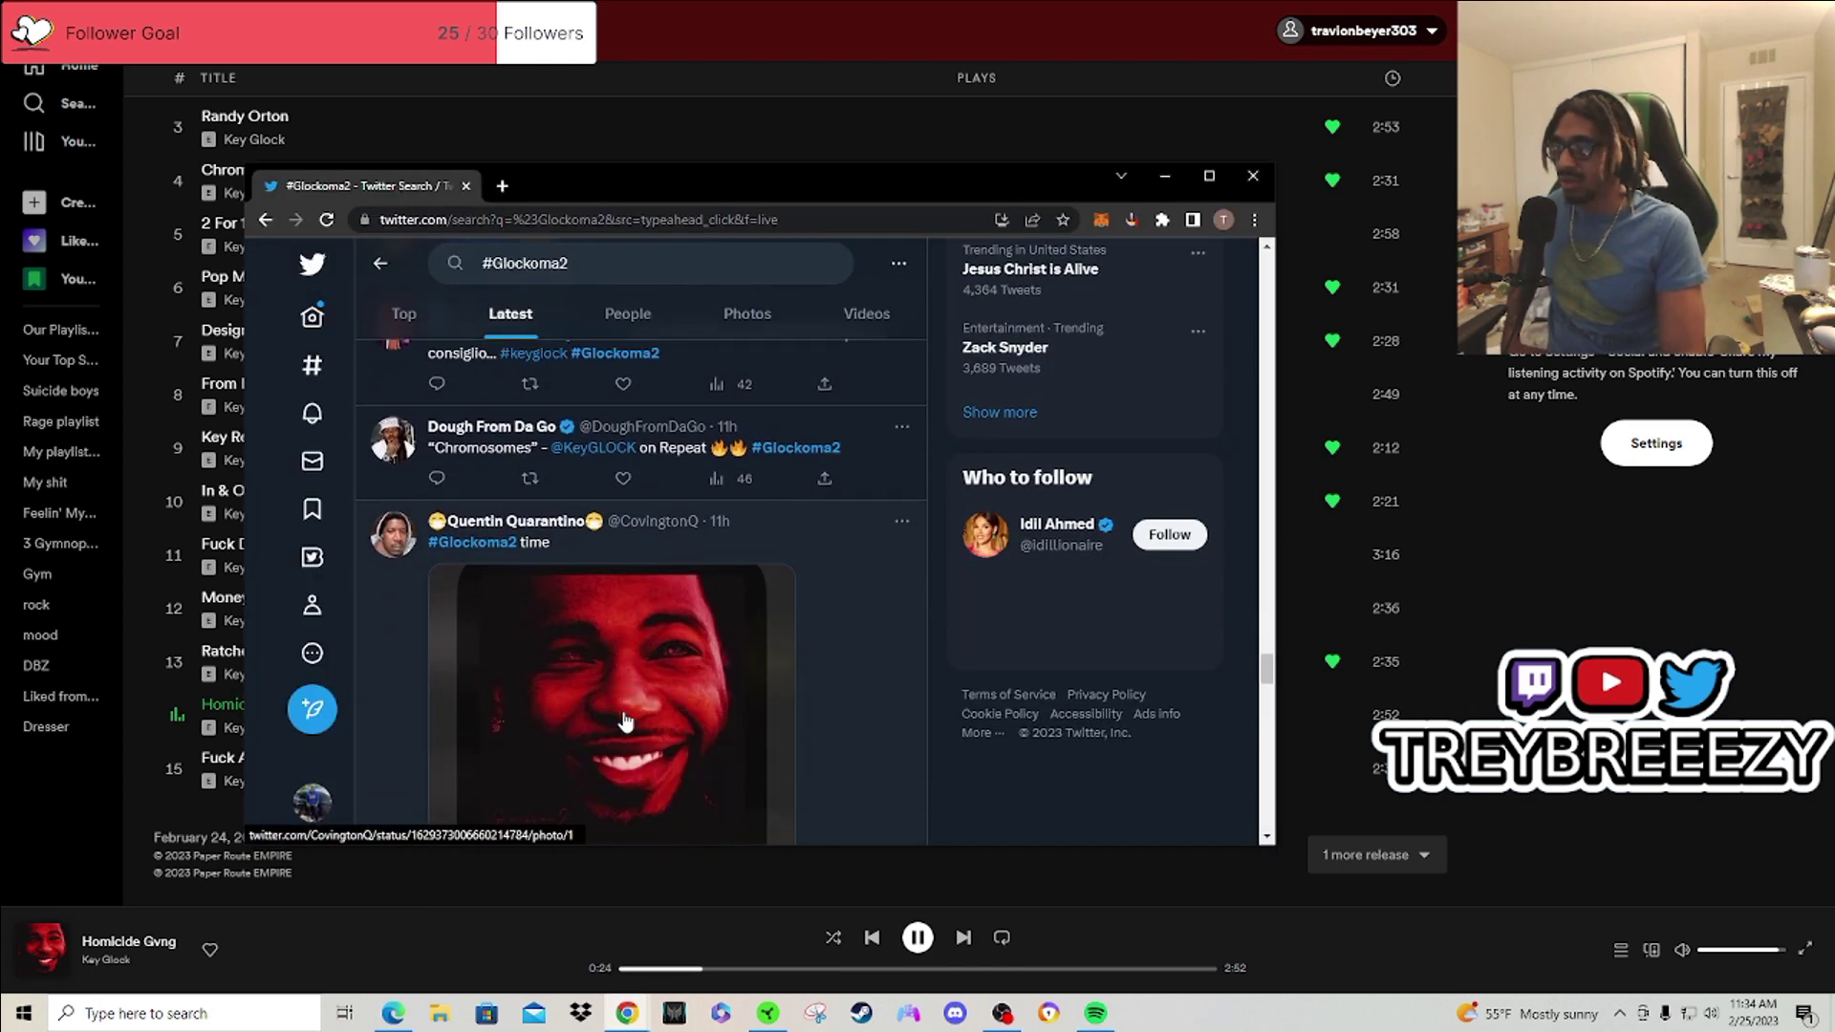
{"action": "scroll", "coordinate": [482, 590], "scroll_direction": "down", "scroll_amount": 4}
{"action": "scroll", "coordinate": [573, 575], "scroll_direction": "down", "scroll_amount": 4}
{"action": "scroll", "coordinate": [602, 567], "scroll_direction": "down", "scroll_amount": 3}
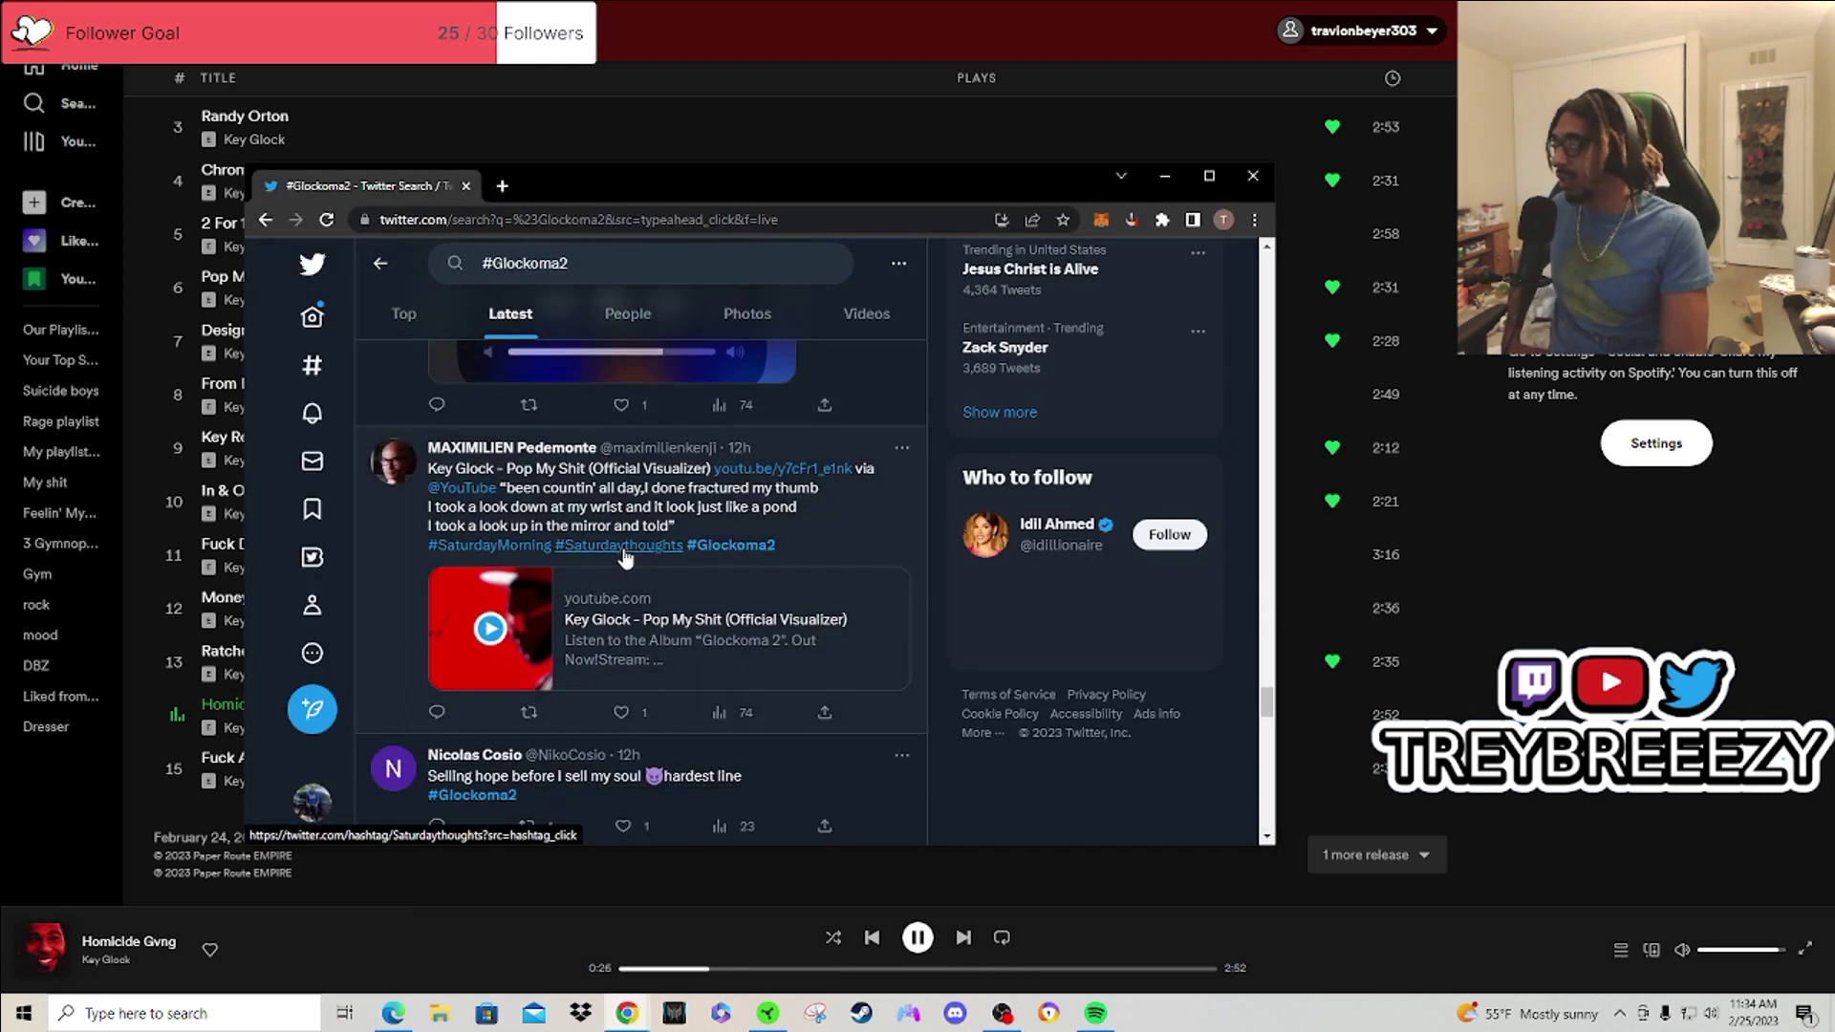
{"action": "scroll", "coordinate": [625, 565], "scroll_direction": "down", "scroll_amount": 2}
{"action": "scroll", "coordinate": [626, 565], "scroll_direction": "down", "scroll_amount": 2}
{"action": "scroll", "coordinate": [645, 563], "scroll_direction": "down", "scroll_amount": 2}
{"action": "scroll", "coordinate": [650, 559], "scroll_direction": "down", "scroll_amount": 1}
{"action": "scroll", "coordinate": [649, 560], "scroll_direction": "down", "scroll_amount": 1}
{"action": "scroll", "coordinate": [631, 574], "scroll_direction": "down", "scroll_amount": 1}
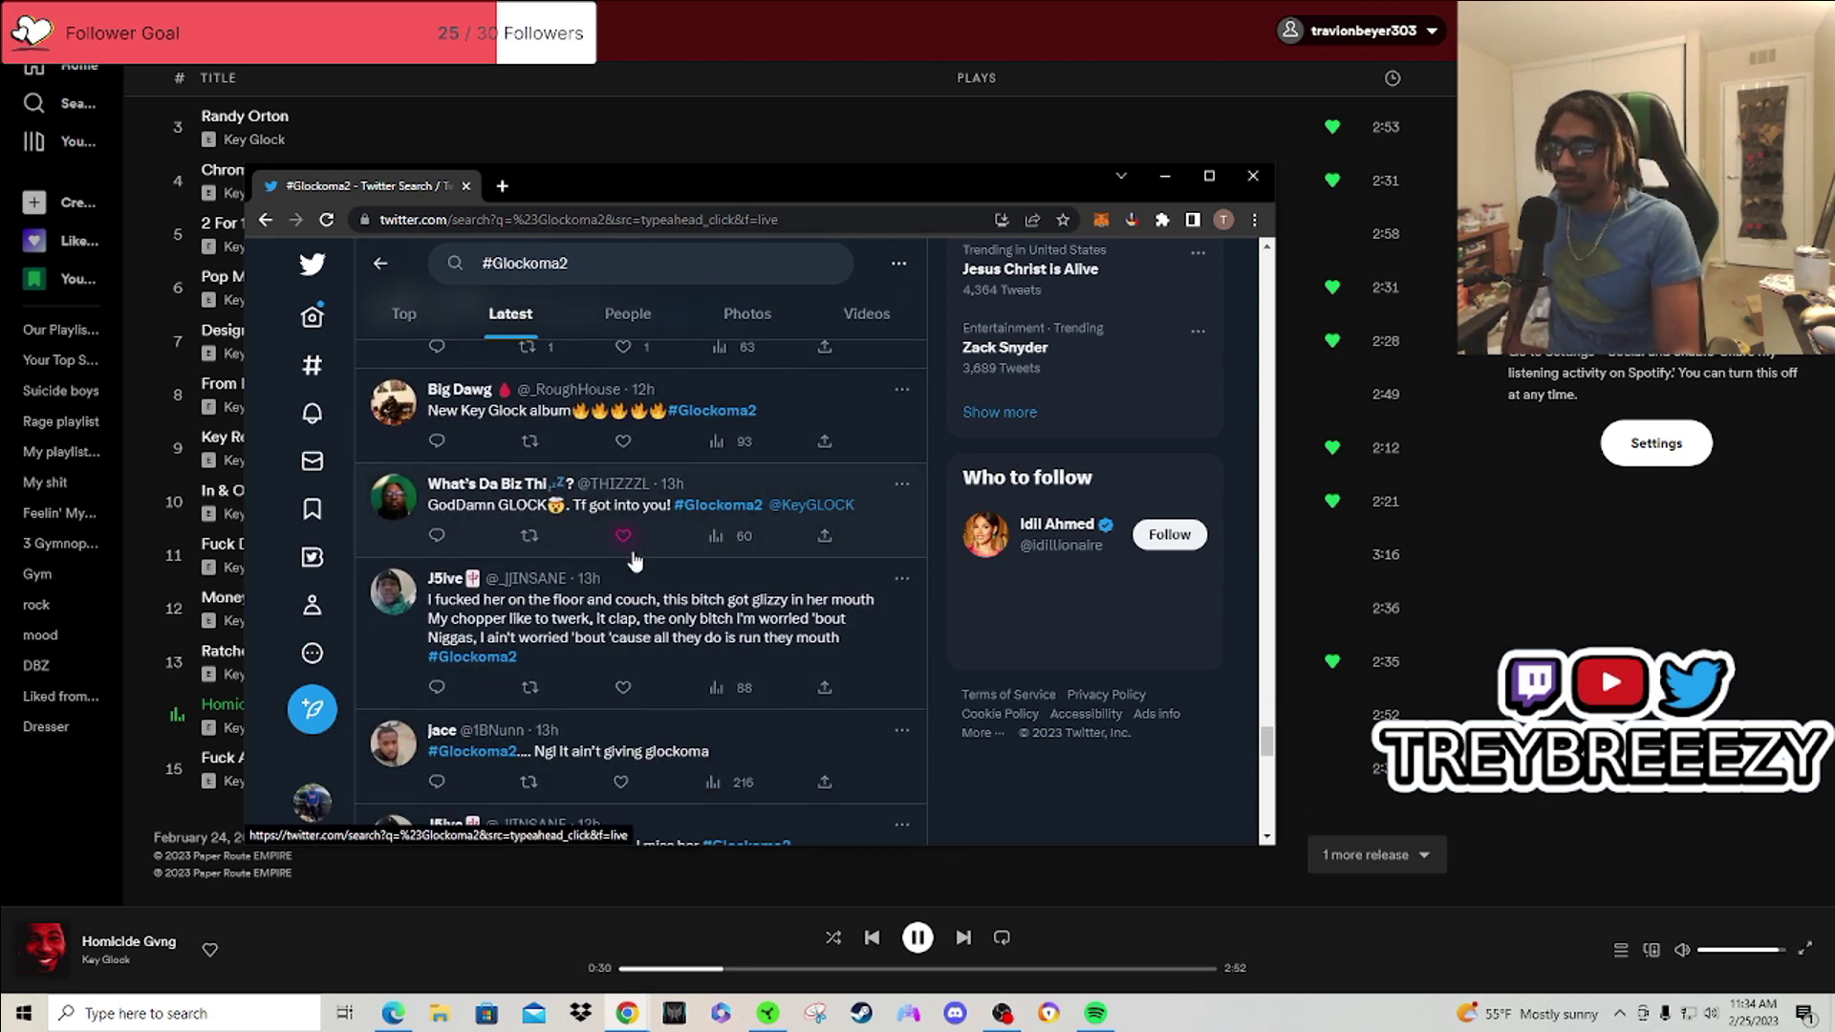
{"action": "scroll", "coordinate": [631, 553], "scroll_direction": "down", "scroll_amount": 2}
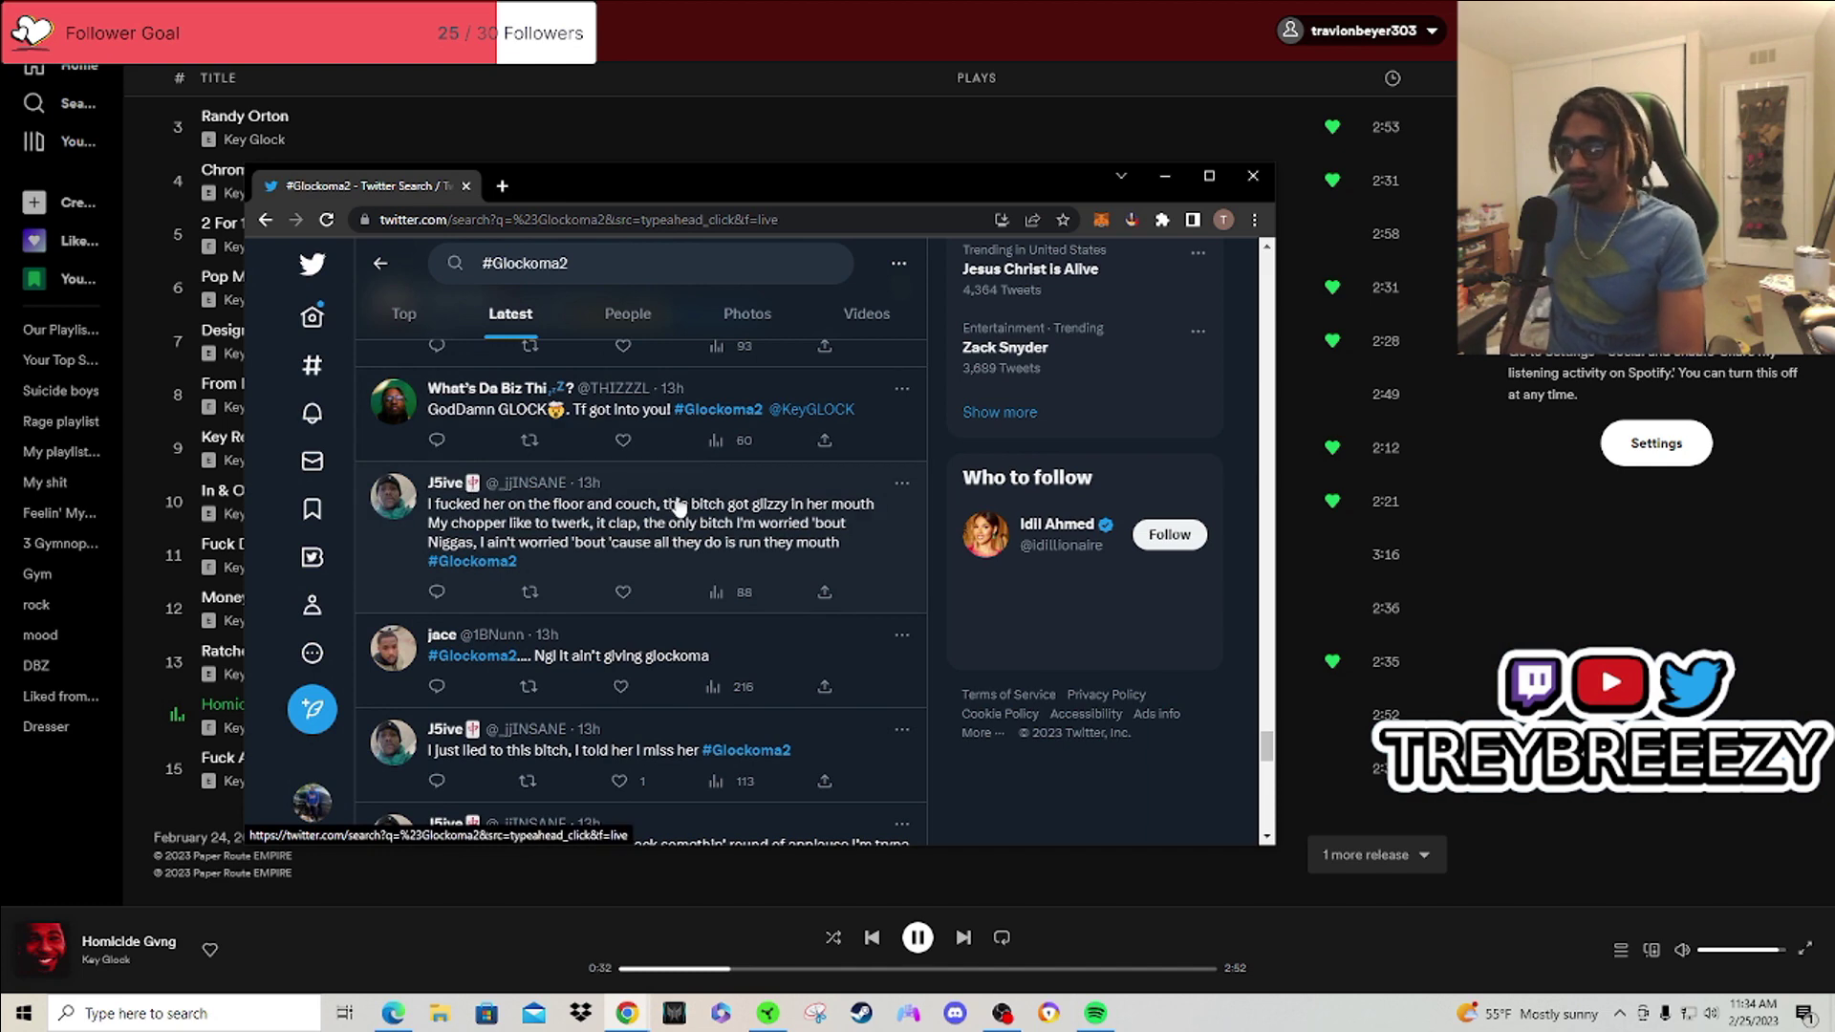
{"action": "scroll", "coordinate": [758, 550], "scroll_direction": "down", "scroll_amount": 1}
{"action": "scroll", "coordinate": [718, 552], "scroll_direction": "down", "scroll_amount": 2}
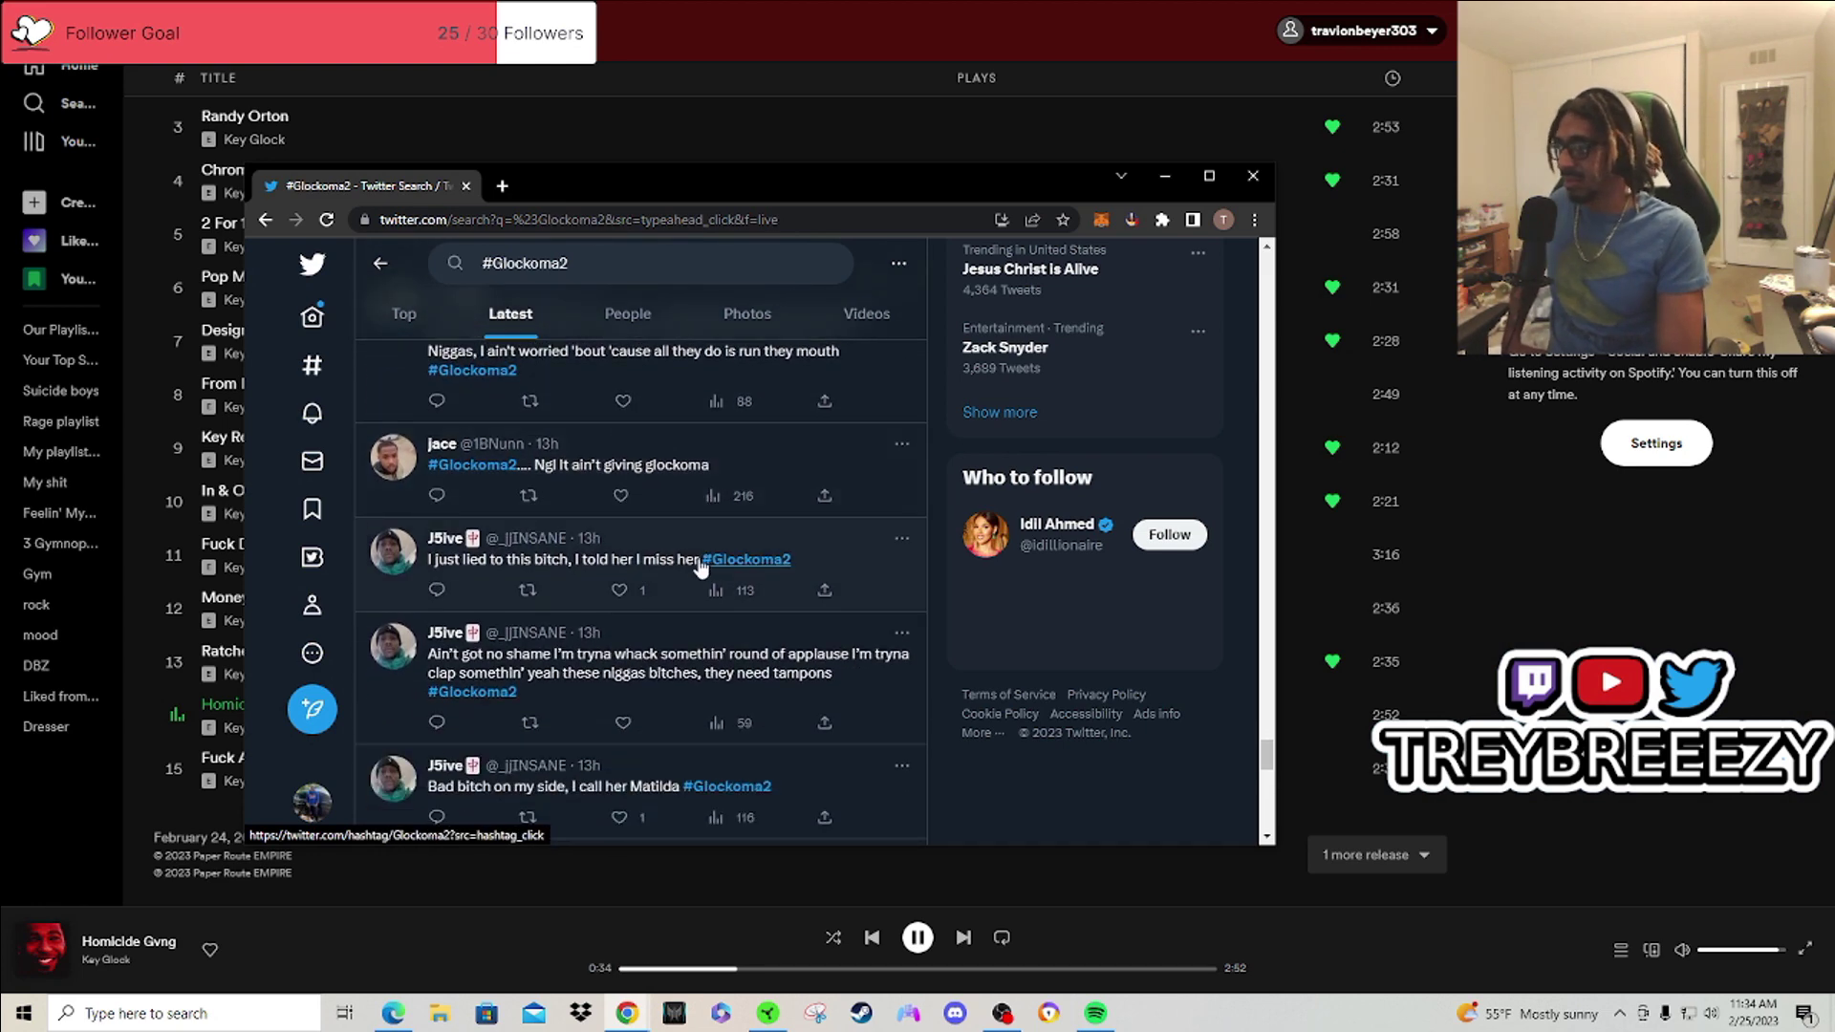
{"action": "scroll", "coordinate": [624, 573], "scroll_direction": "down", "scroll_amount": 2}
{"action": "scroll", "coordinate": [623, 589], "scroll_direction": "down", "scroll_amount": 2}
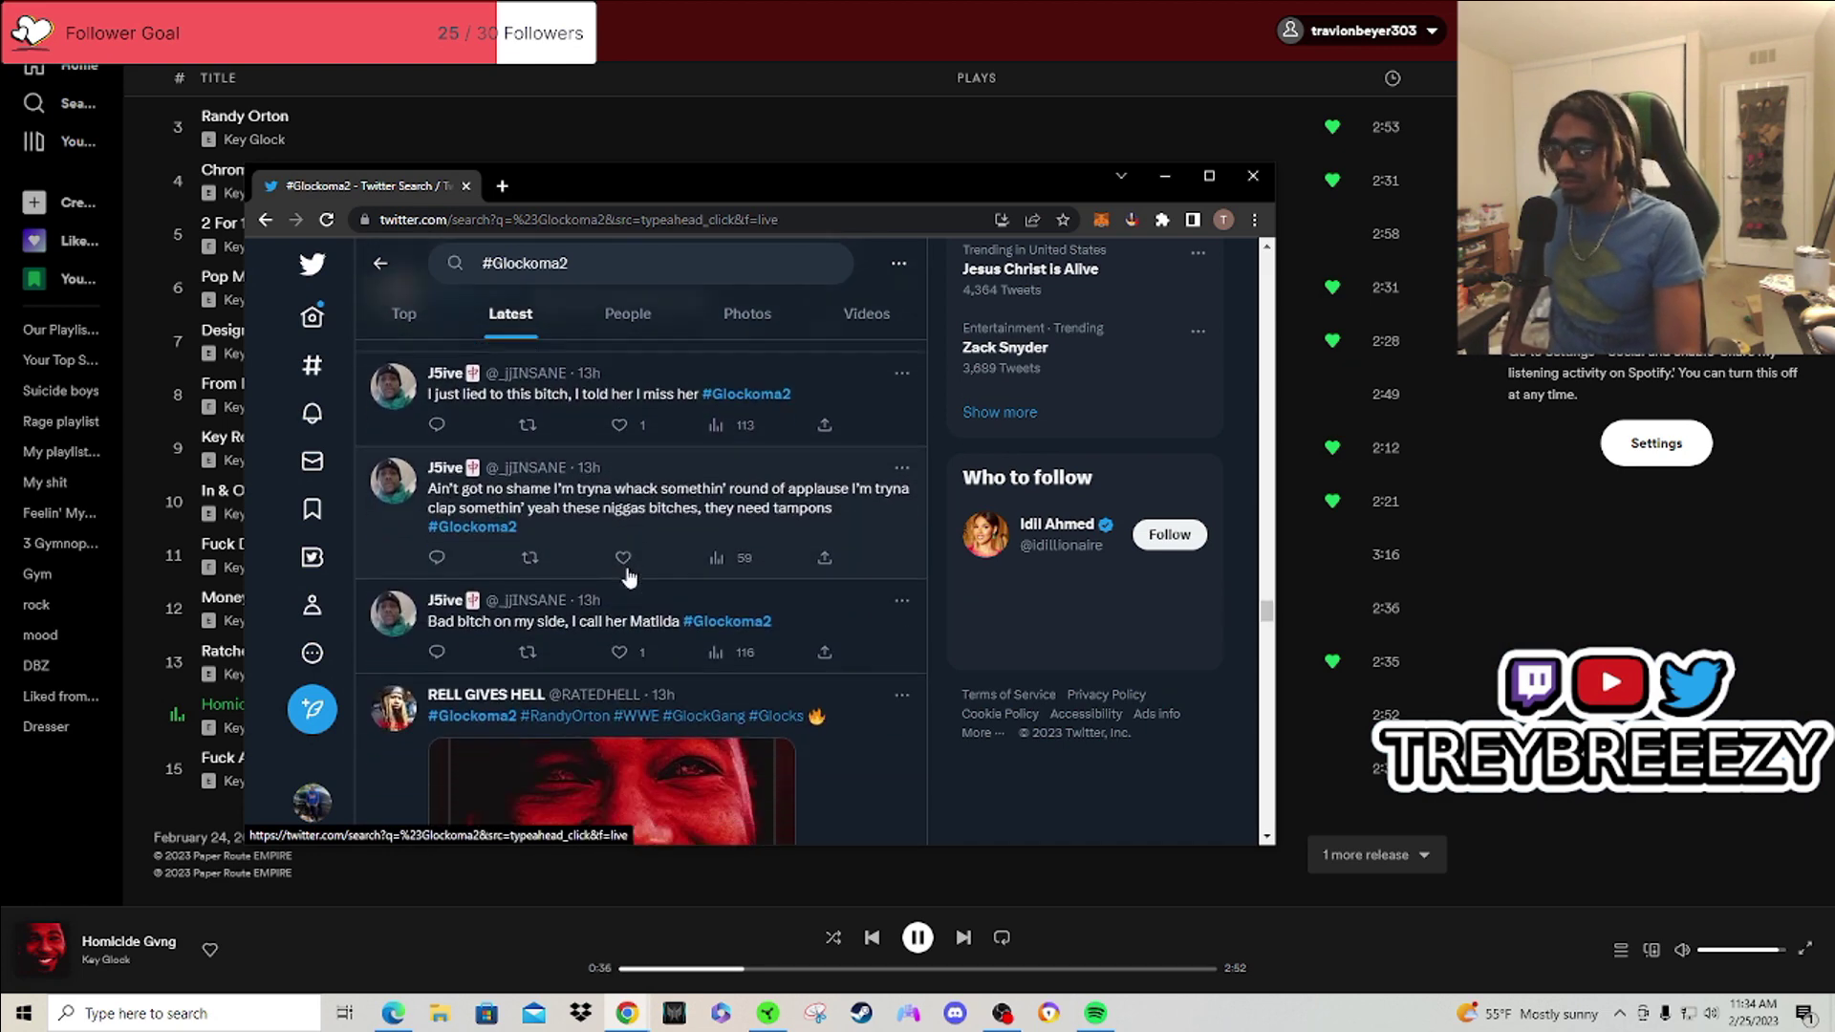
{"action": "scroll", "coordinate": [631, 588], "scroll_direction": "down", "scroll_amount": 3}
{"action": "scroll", "coordinate": [813, 594], "scroll_direction": "down", "scroll_amount": 3}
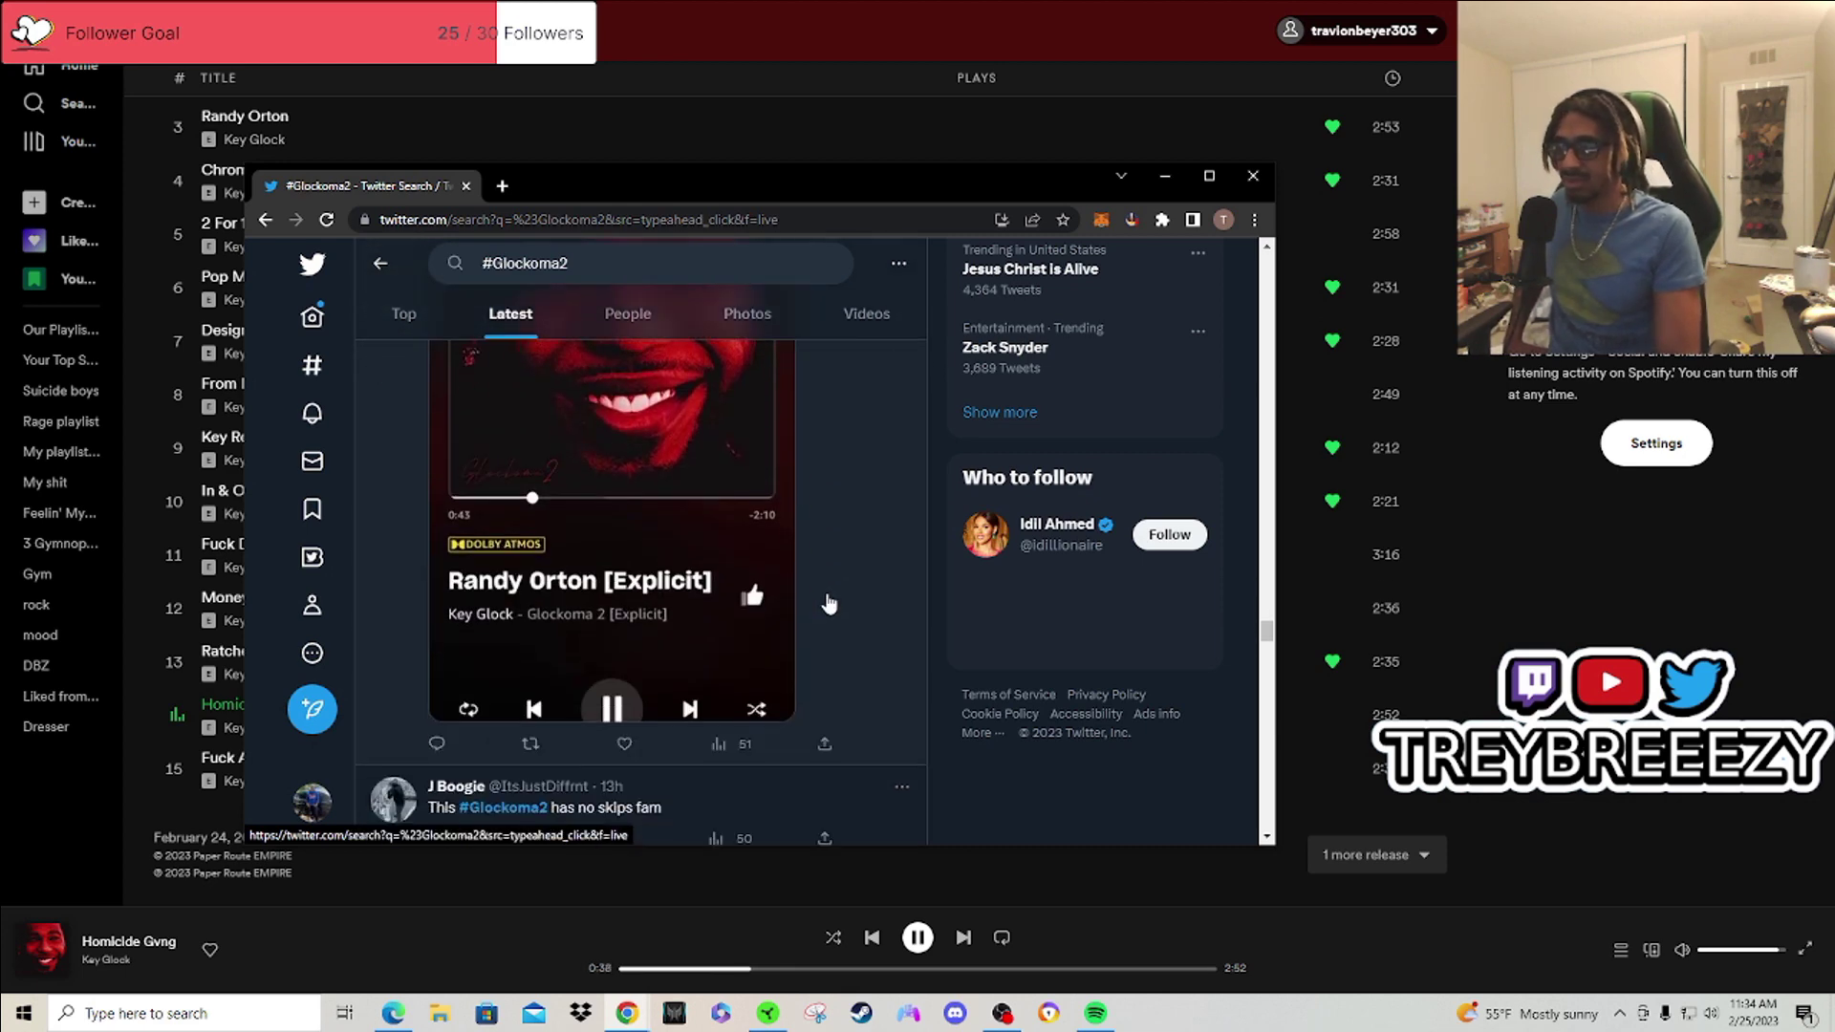
{"action": "scroll", "coordinate": [812, 603], "scroll_direction": "down", "scroll_amount": 2}
{"action": "scroll", "coordinate": [790, 618], "scroll_direction": "down", "scroll_amount": 2}
{"action": "scroll", "coordinate": [674, 625], "scroll_direction": "down", "scroll_amount": 2}
{"action": "scroll", "coordinate": [674, 625], "scroll_direction": "down", "scroll_amount": 2}
{"action": "scroll", "coordinate": [674, 625], "scroll_direction": "down", "scroll_amount": 4}
{"action": "scroll", "coordinate": [674, 628], "scroll_direction": "down", "scroll_amount": 4}
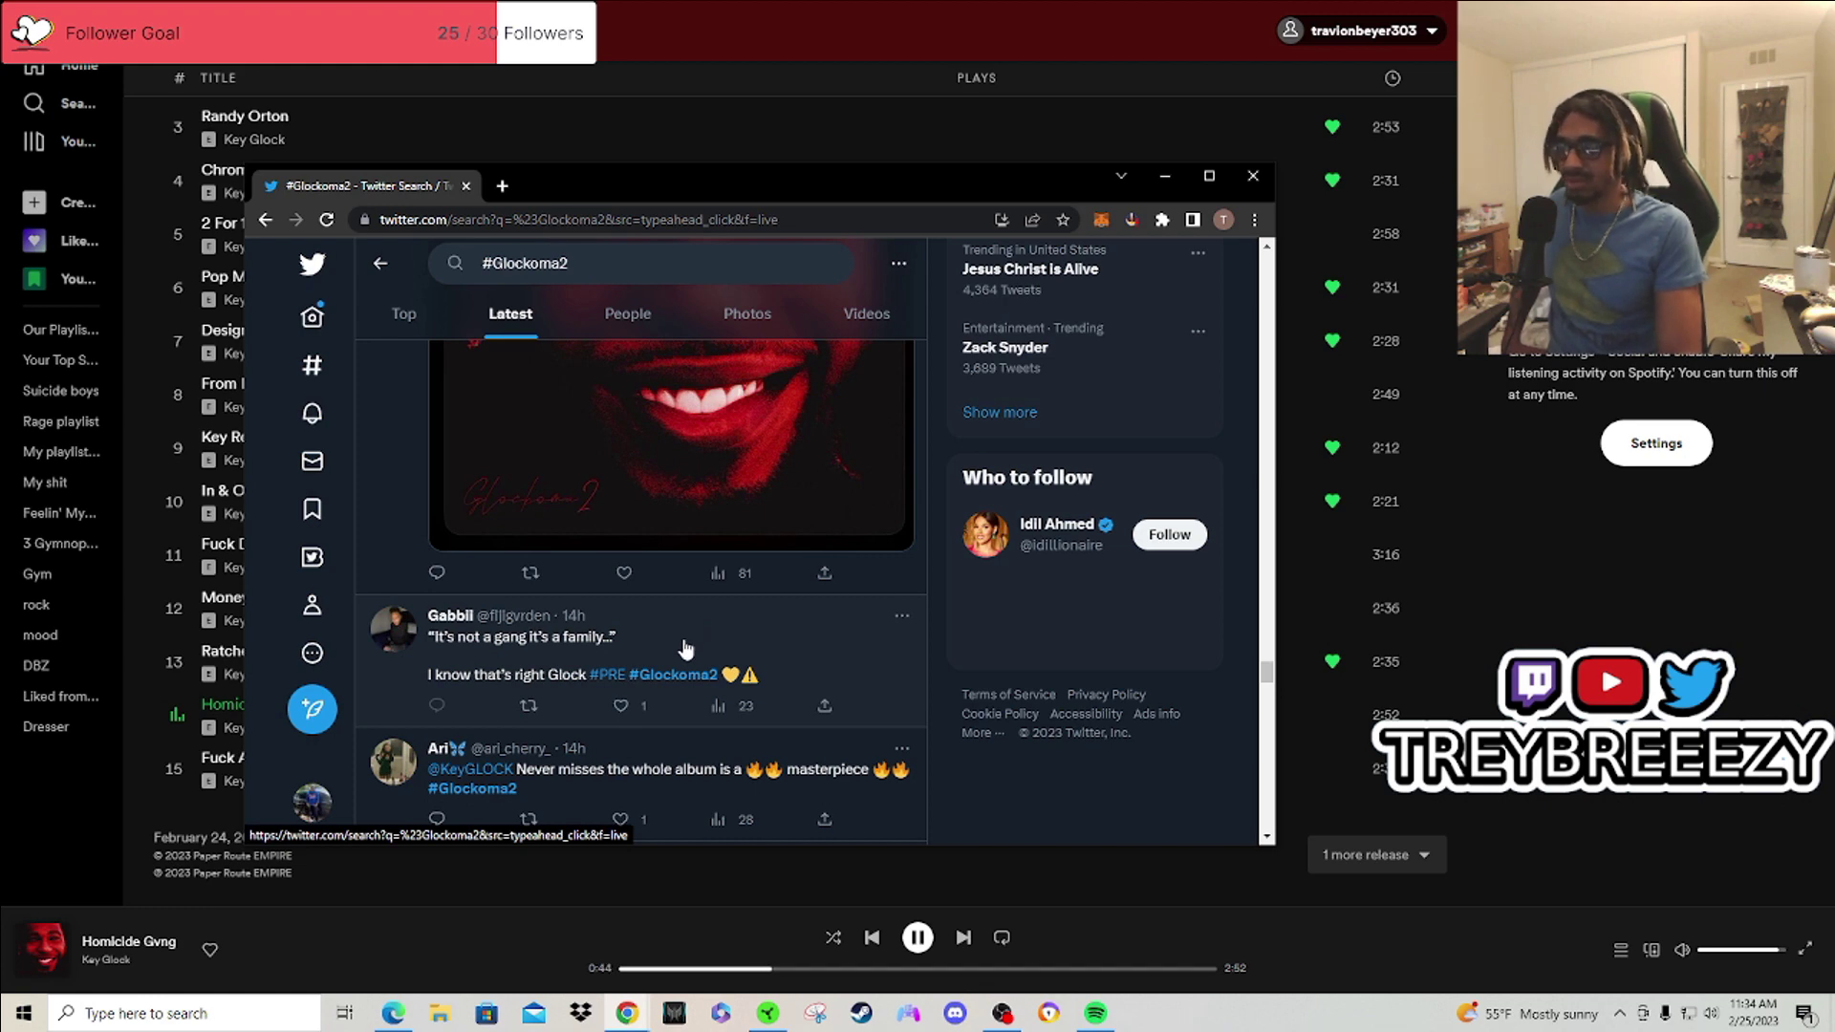
{"action": "scroll", "coordinate": [685, 649], "scroll_direction": "down", "scroll_amount": 2}
{"action": "scroll", "coordinate": [685, 648], "scroll_direction": "down", "scroll_amount": 2}
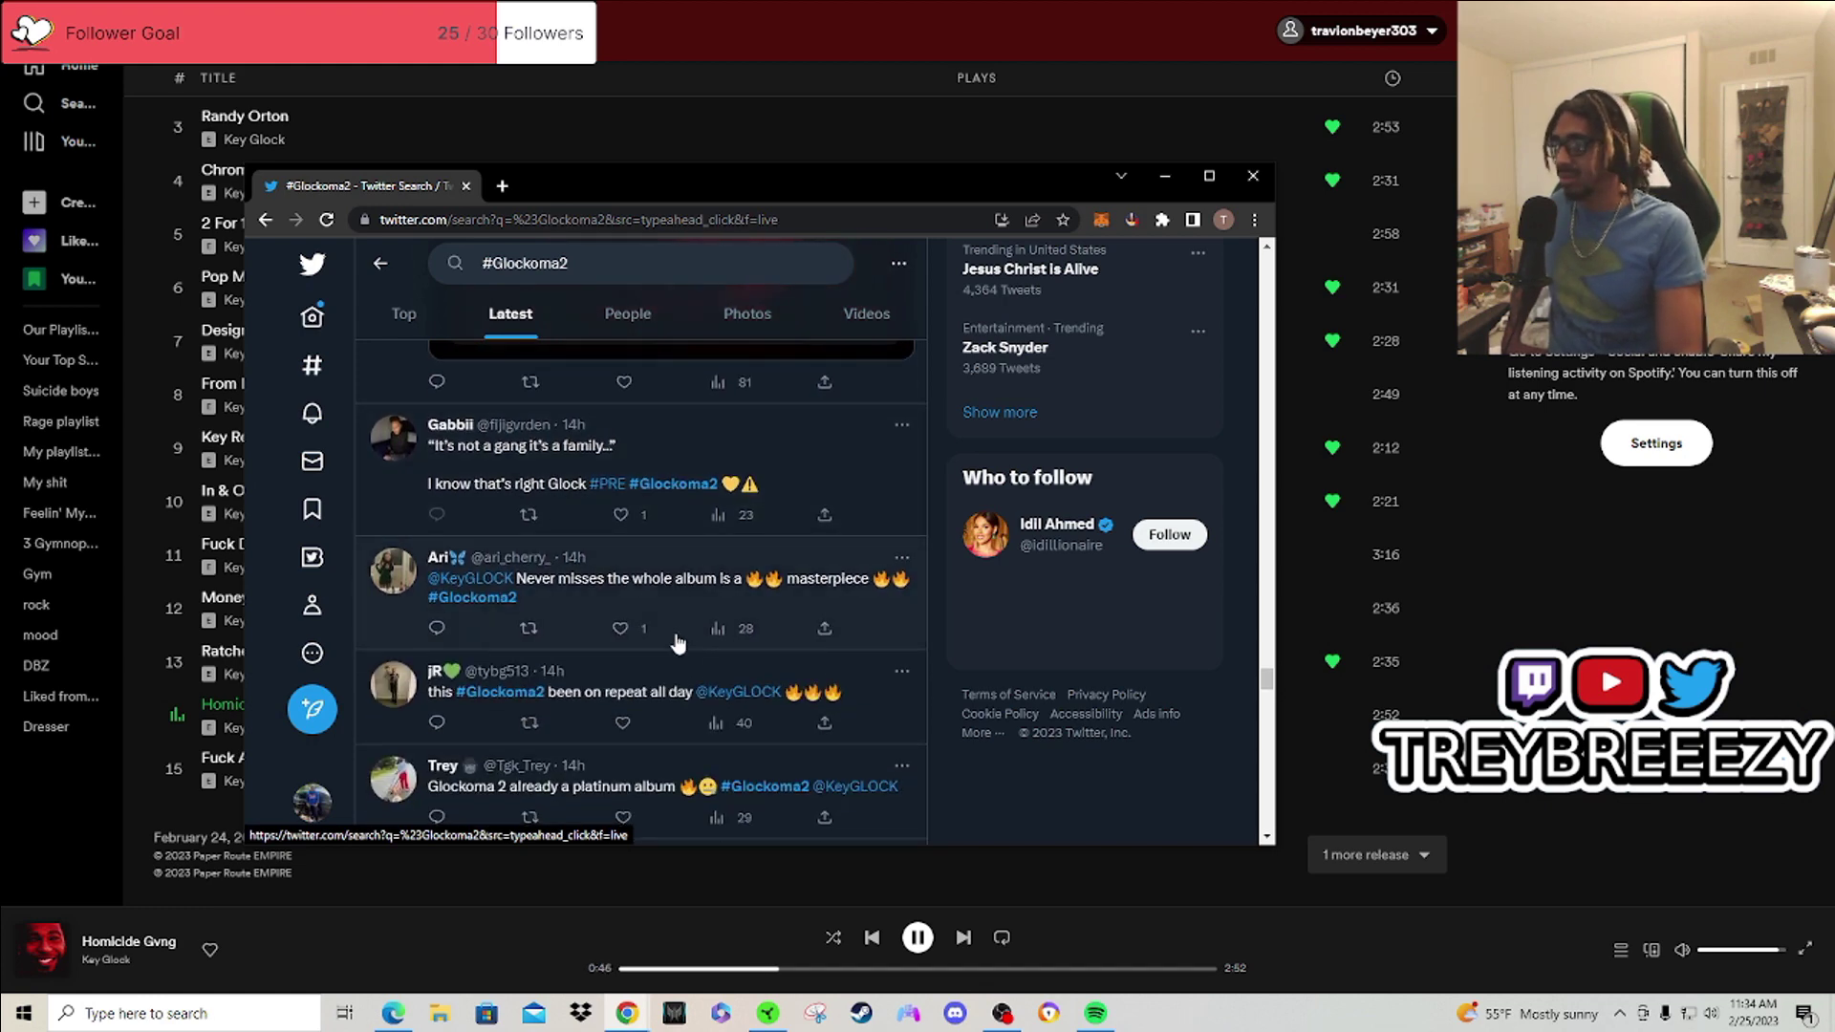
{"action": "scroll", "coordinate": [669, 633], "scroll_direction": "down", "scroll_amount": 3}
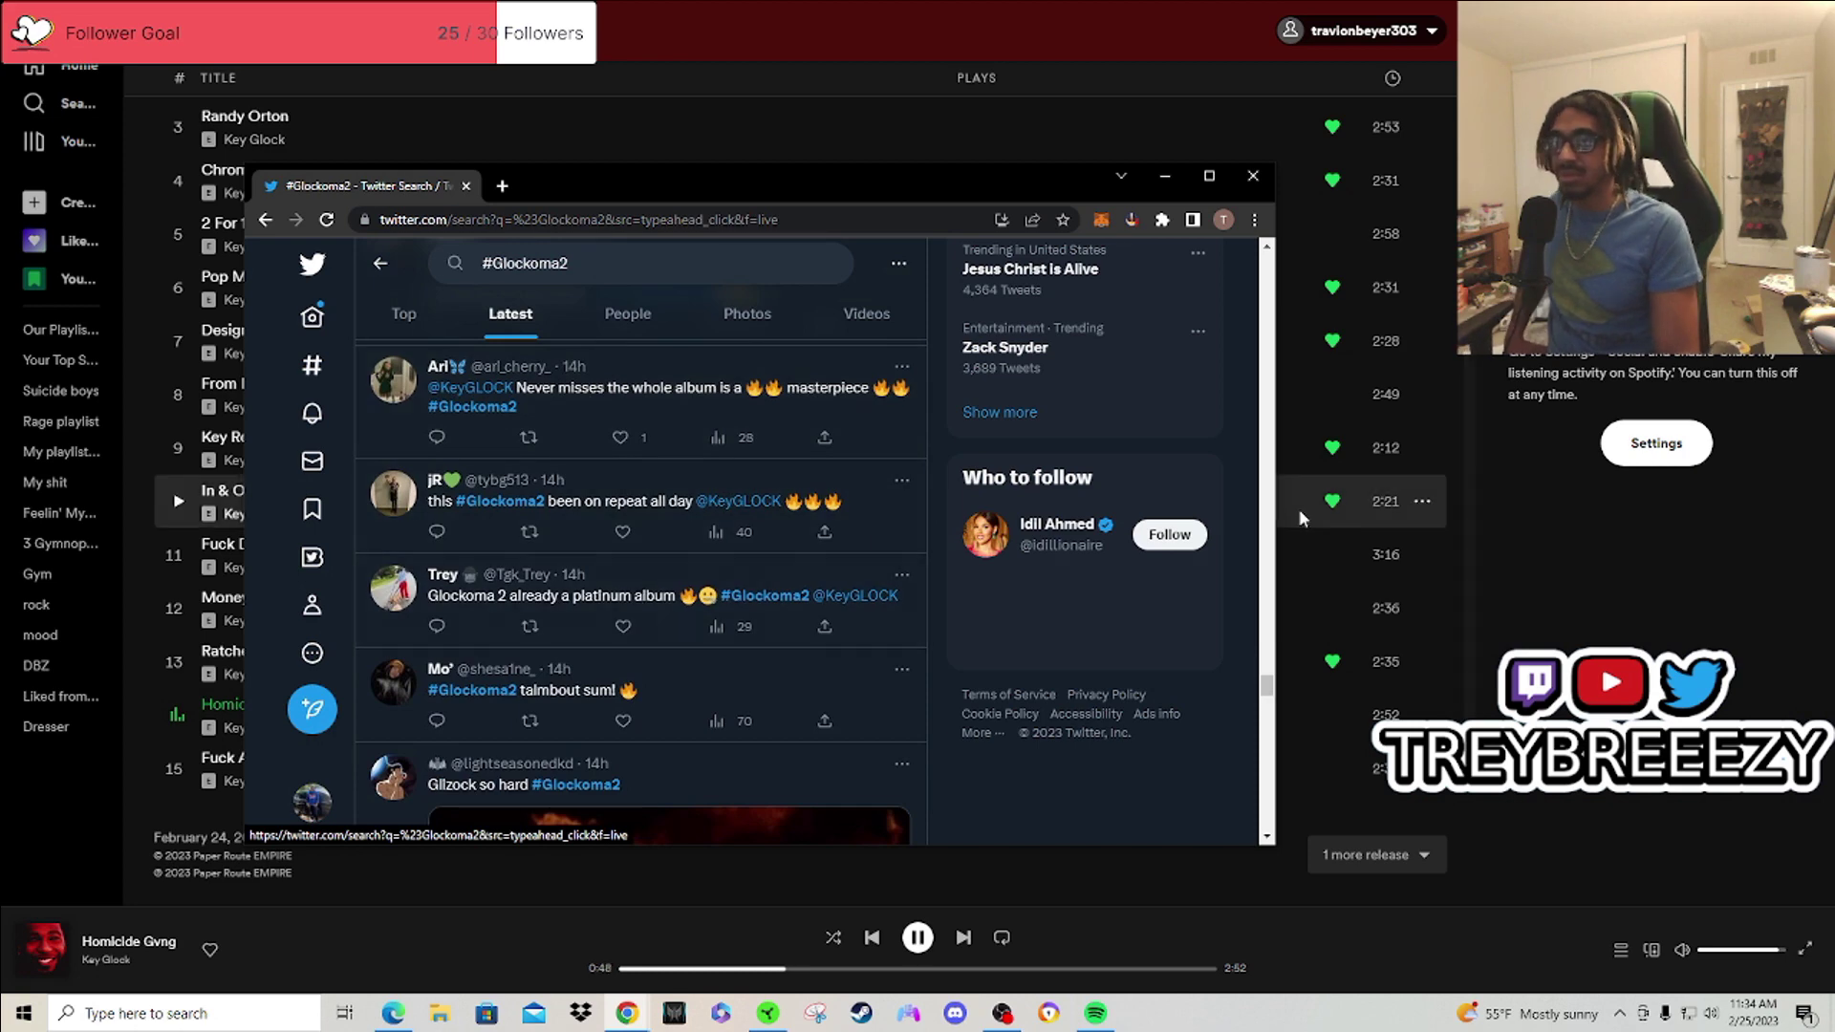
Step: Hide the tweets to view the track list while Homicide Gvng plays, then restore the #Glockoma2 feed
{"action": "left_click", "coordinate": [1165, 177]}
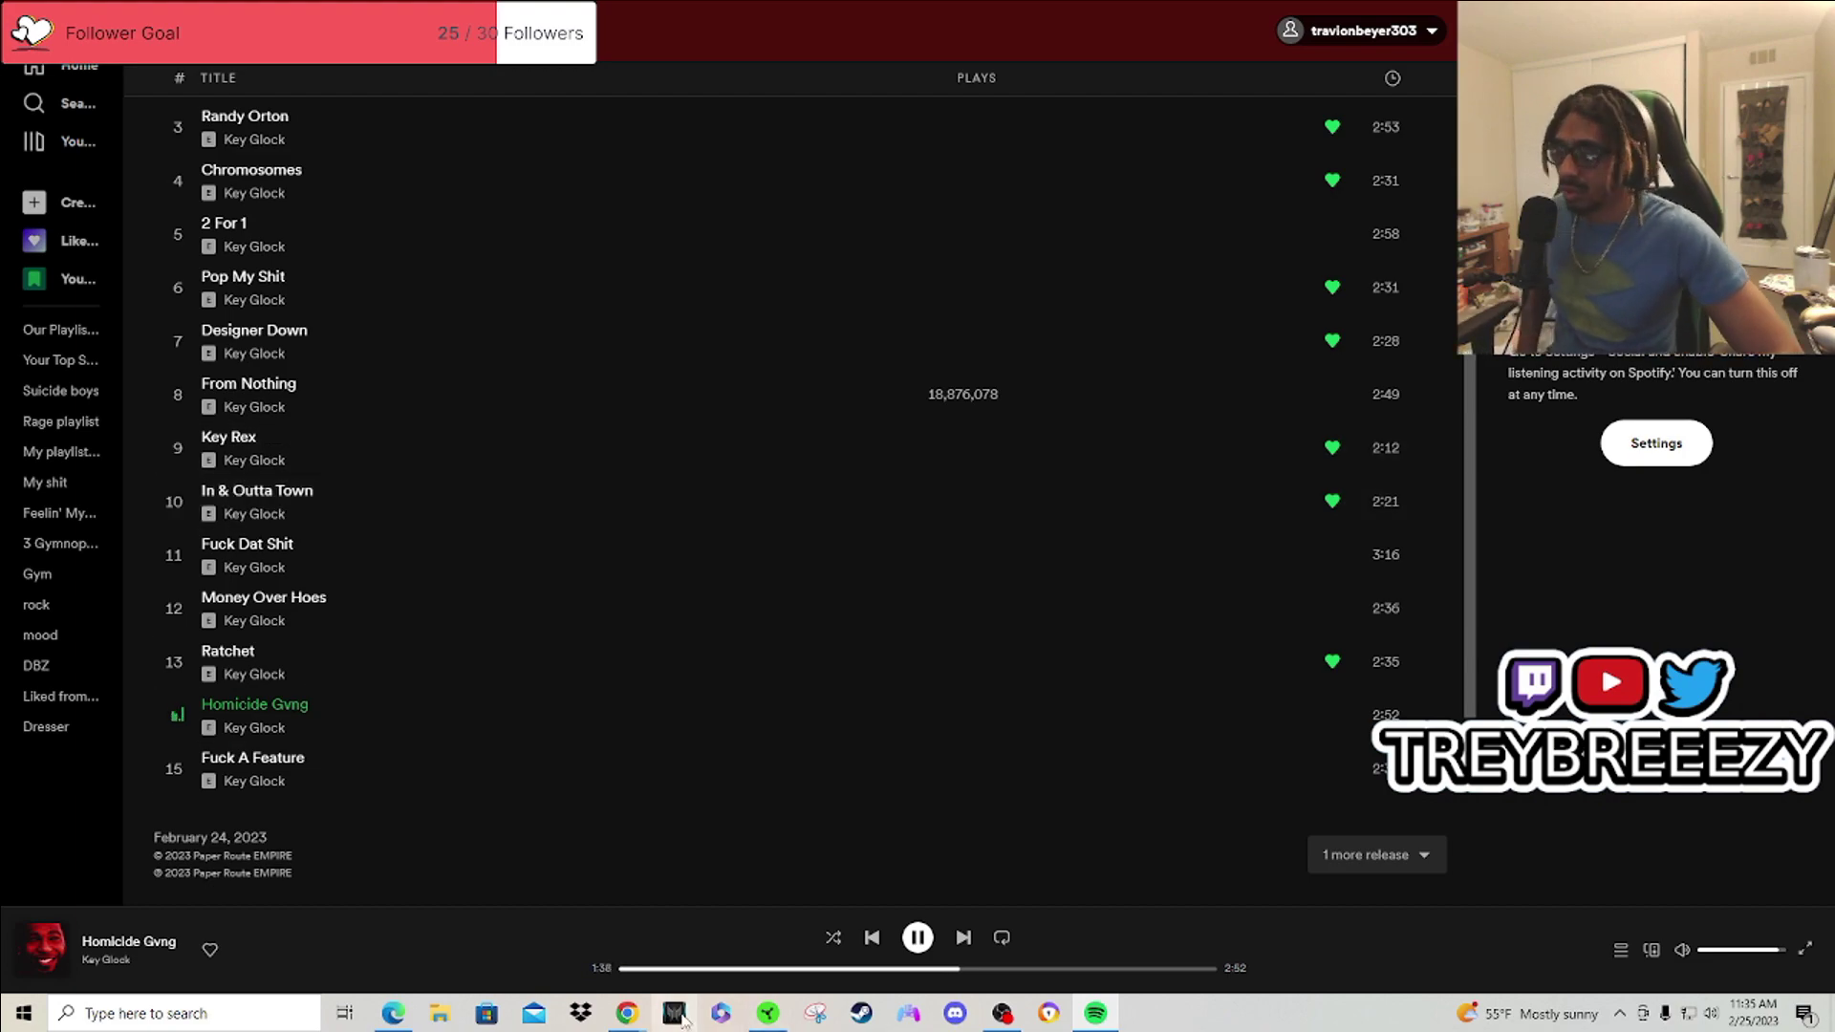
{"action": "mouse_move", "coordinate": [626, 1015]}
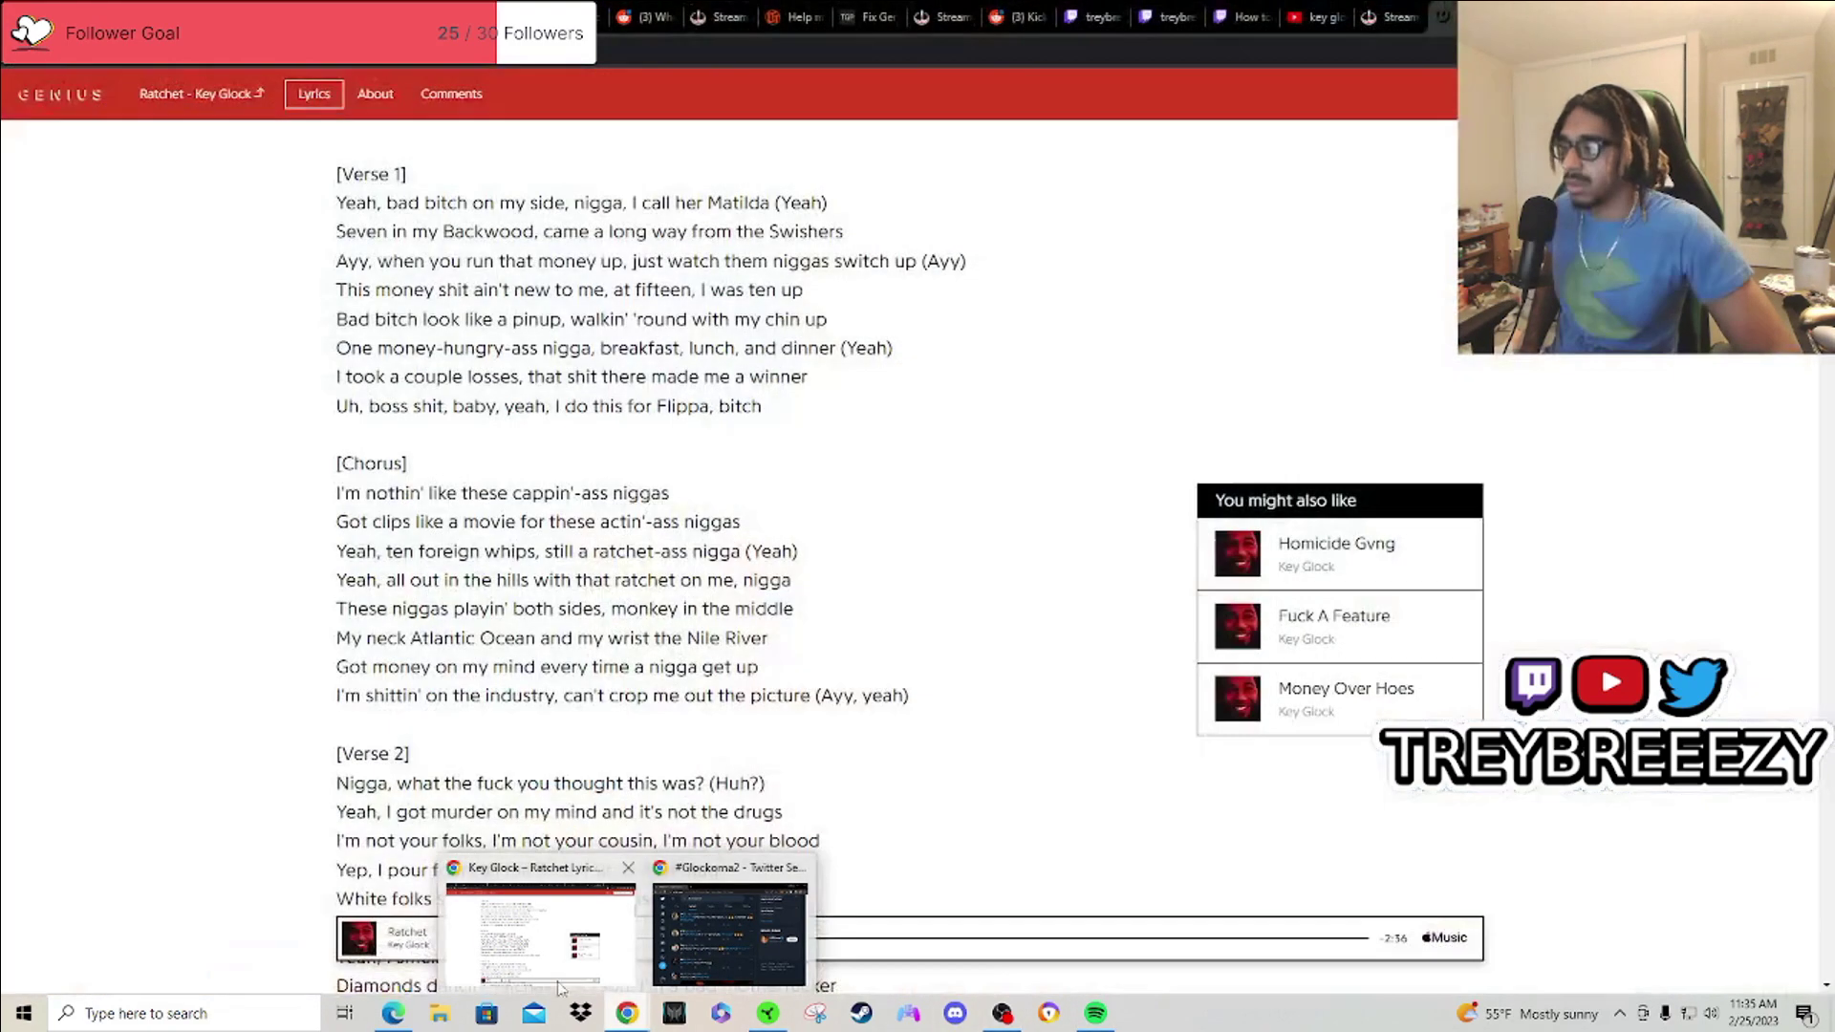
{"action": "left_click", "coordinate": [729, 932]}
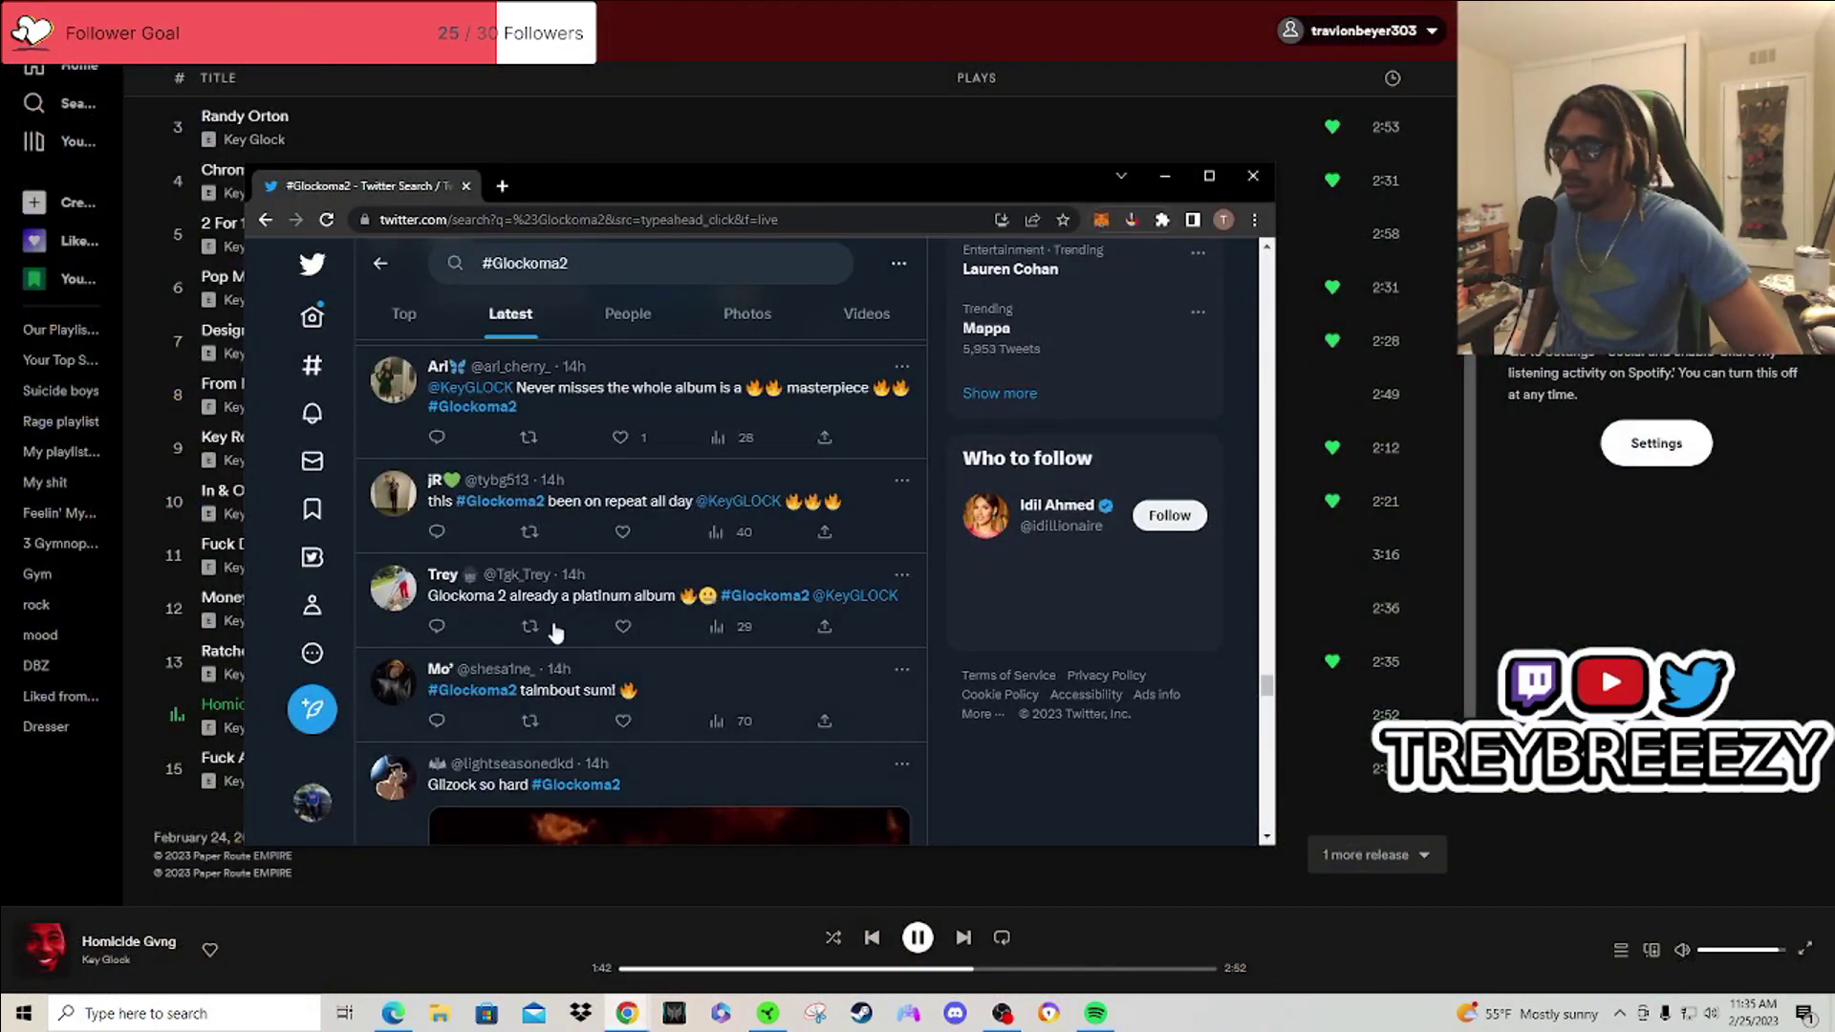
{"action": "scroll", "coordinate": [575, 574], "scroll_direction": "down", "scroll_amount": 3}
{"action": "scroll", "coordinate": [645, 574], "scroll_direction": "down", "scroll_amount": 3}
{"action": "scroll", "coordinate": [715, 573], "scroll_direction": "down", "scroll_amount": 3}
{"action": "scroll", "coordinate": [715, 573], "scroll_direction": "down", "scroll_amount": 3}
{"action": "scroll", "coordinate": [789, 544], "scroll_direction": "up", "scroll_amount": 1}
{"action": "scroll", "coordinate": [860, 516], "scroll_direction": "down", "scroll_amount": 1}
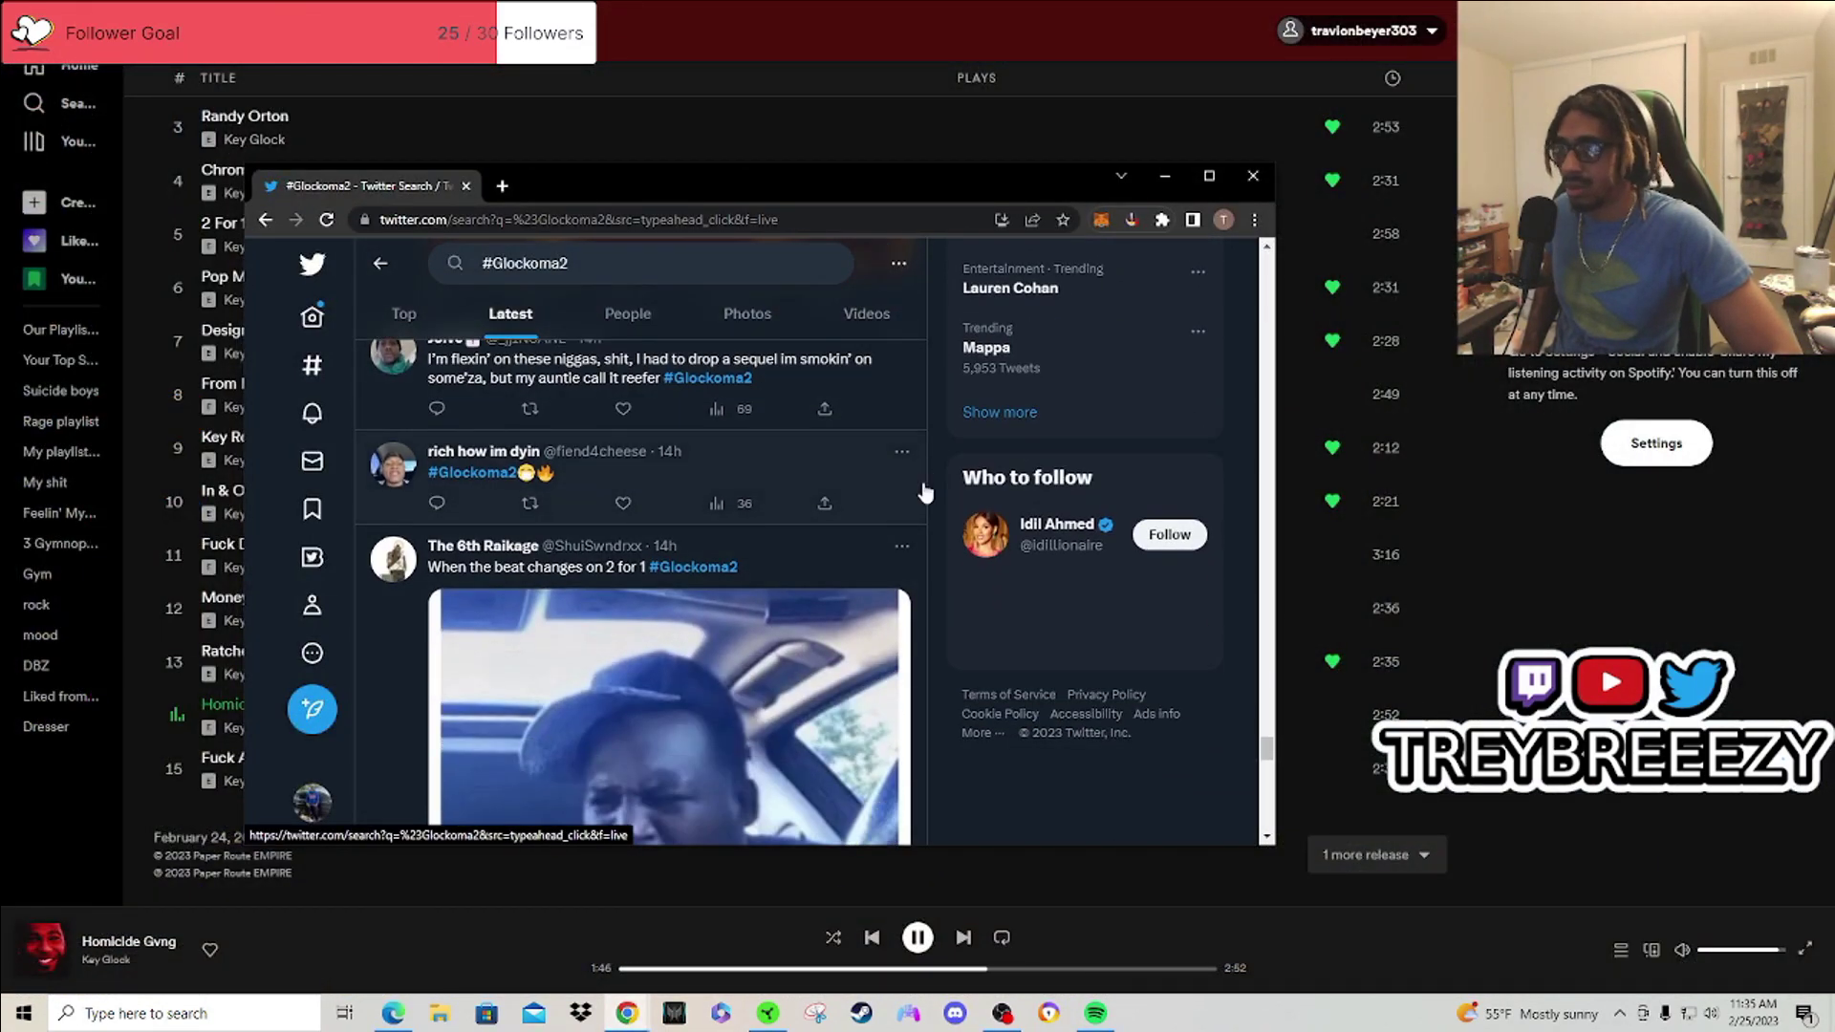
{"action": "scroll", "coordinate": [927, 492], "scroll_direction": "down", "scroll_amount": 3}
{"action": "scroll", "coordinate": [934, 633], "scroll_direction": "down", "scroll_amount": 2}
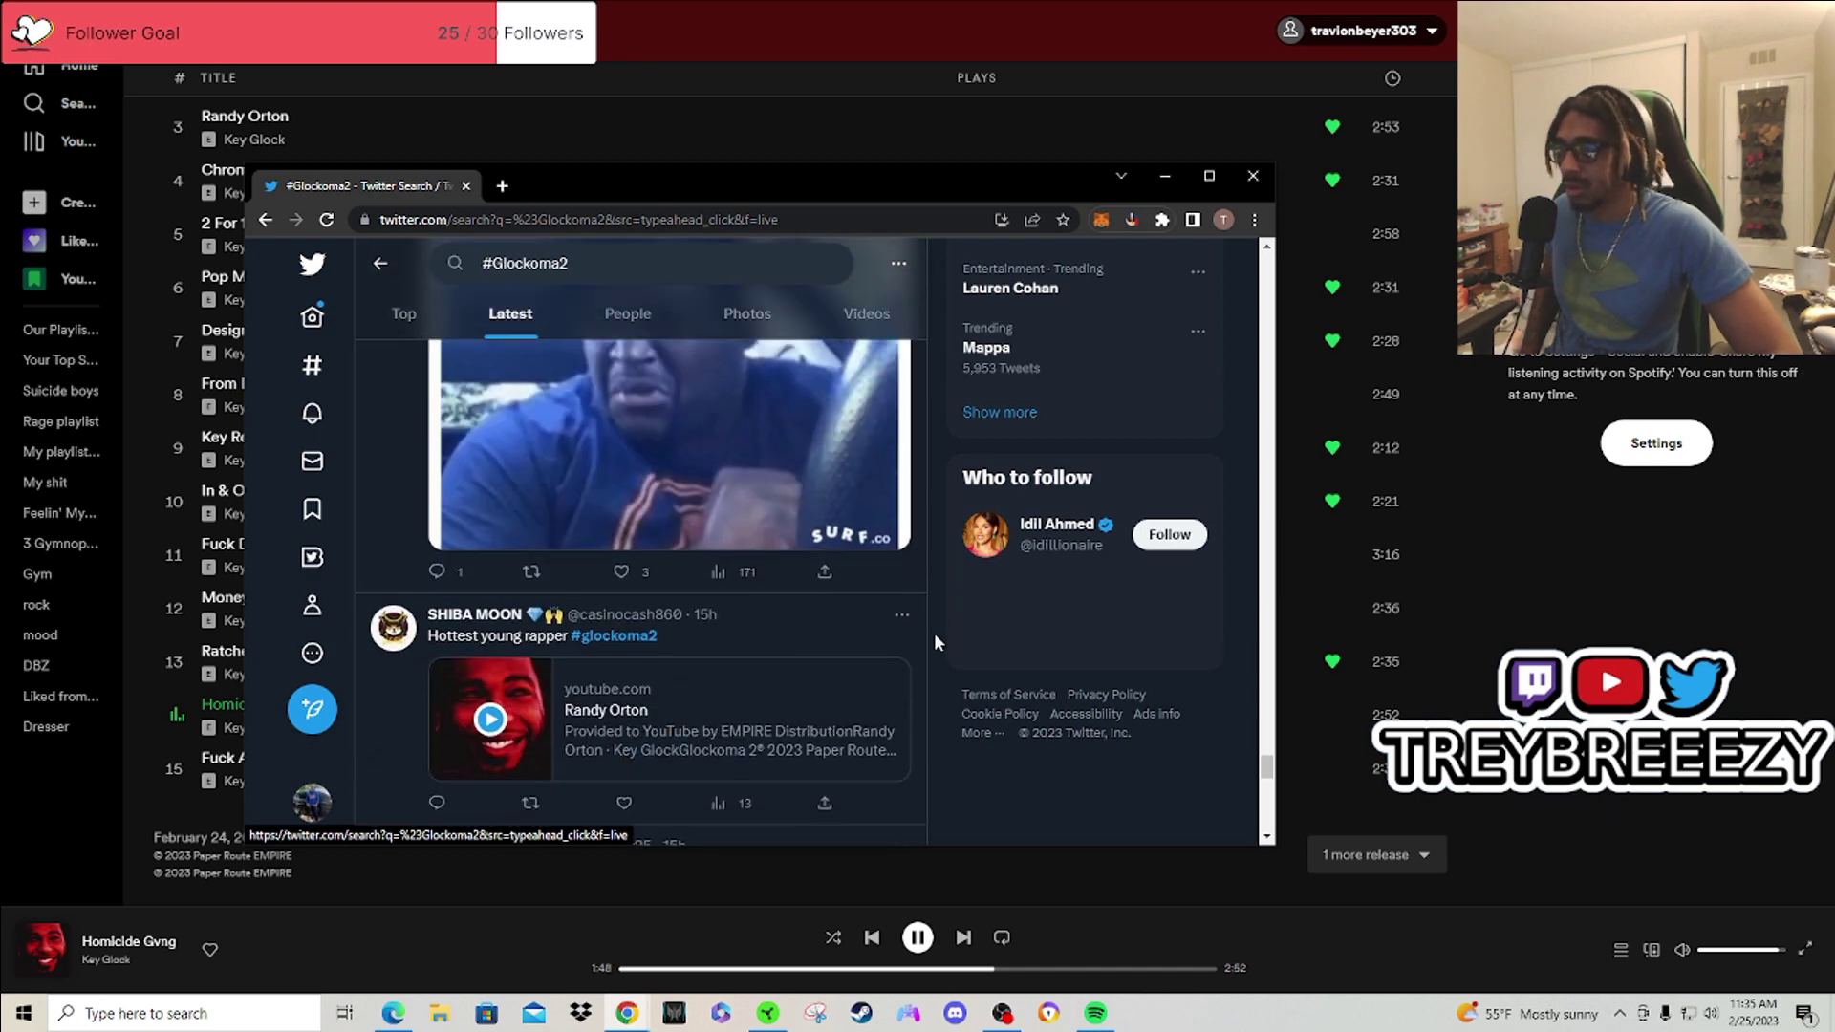
{"action": "scroll", "coordinate": [934, 632], "scroll_direction": "up", "scroll_amount": 2}
{"action": "scroll", "coordinate": [860, 632], "scroll_direction": "up", "scroll_amount": 5}
{"action": "scroll", "coordinate": [788, 647], "scroll_direction": "up", "scroll_amount": 3}
{"action": "scroll", "coordinate": [648, 682], "scroll_direction": "down", "scroll_amount": 1}
{"action": "scroll", "coordinate": [649, 684], "scroll_direction": "down", "scroll_amount": 2}
{"action": "scroll", "coordinate": [575, 660], "scroll_direction": "down", "scroll_amount": 1}
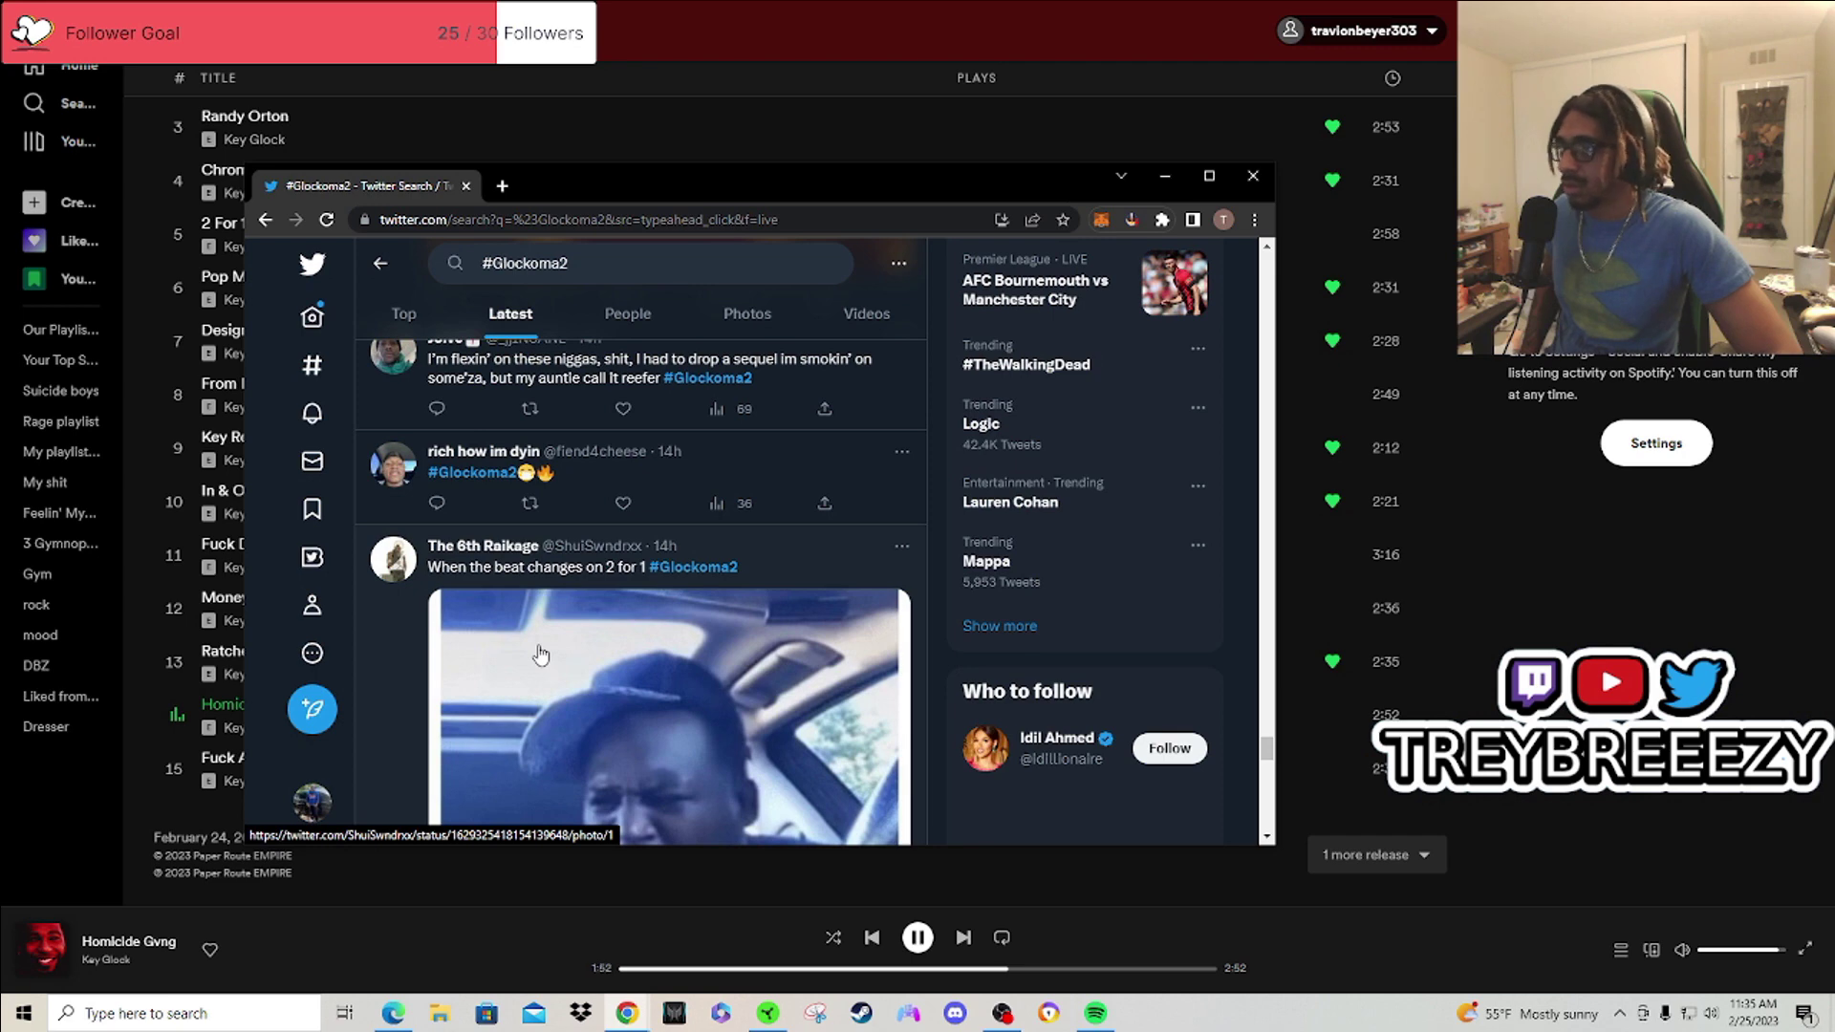
{"action": "scroll", "coordinate": [540, 656], "scroll_direction": "up", "scroll_amount": 2}
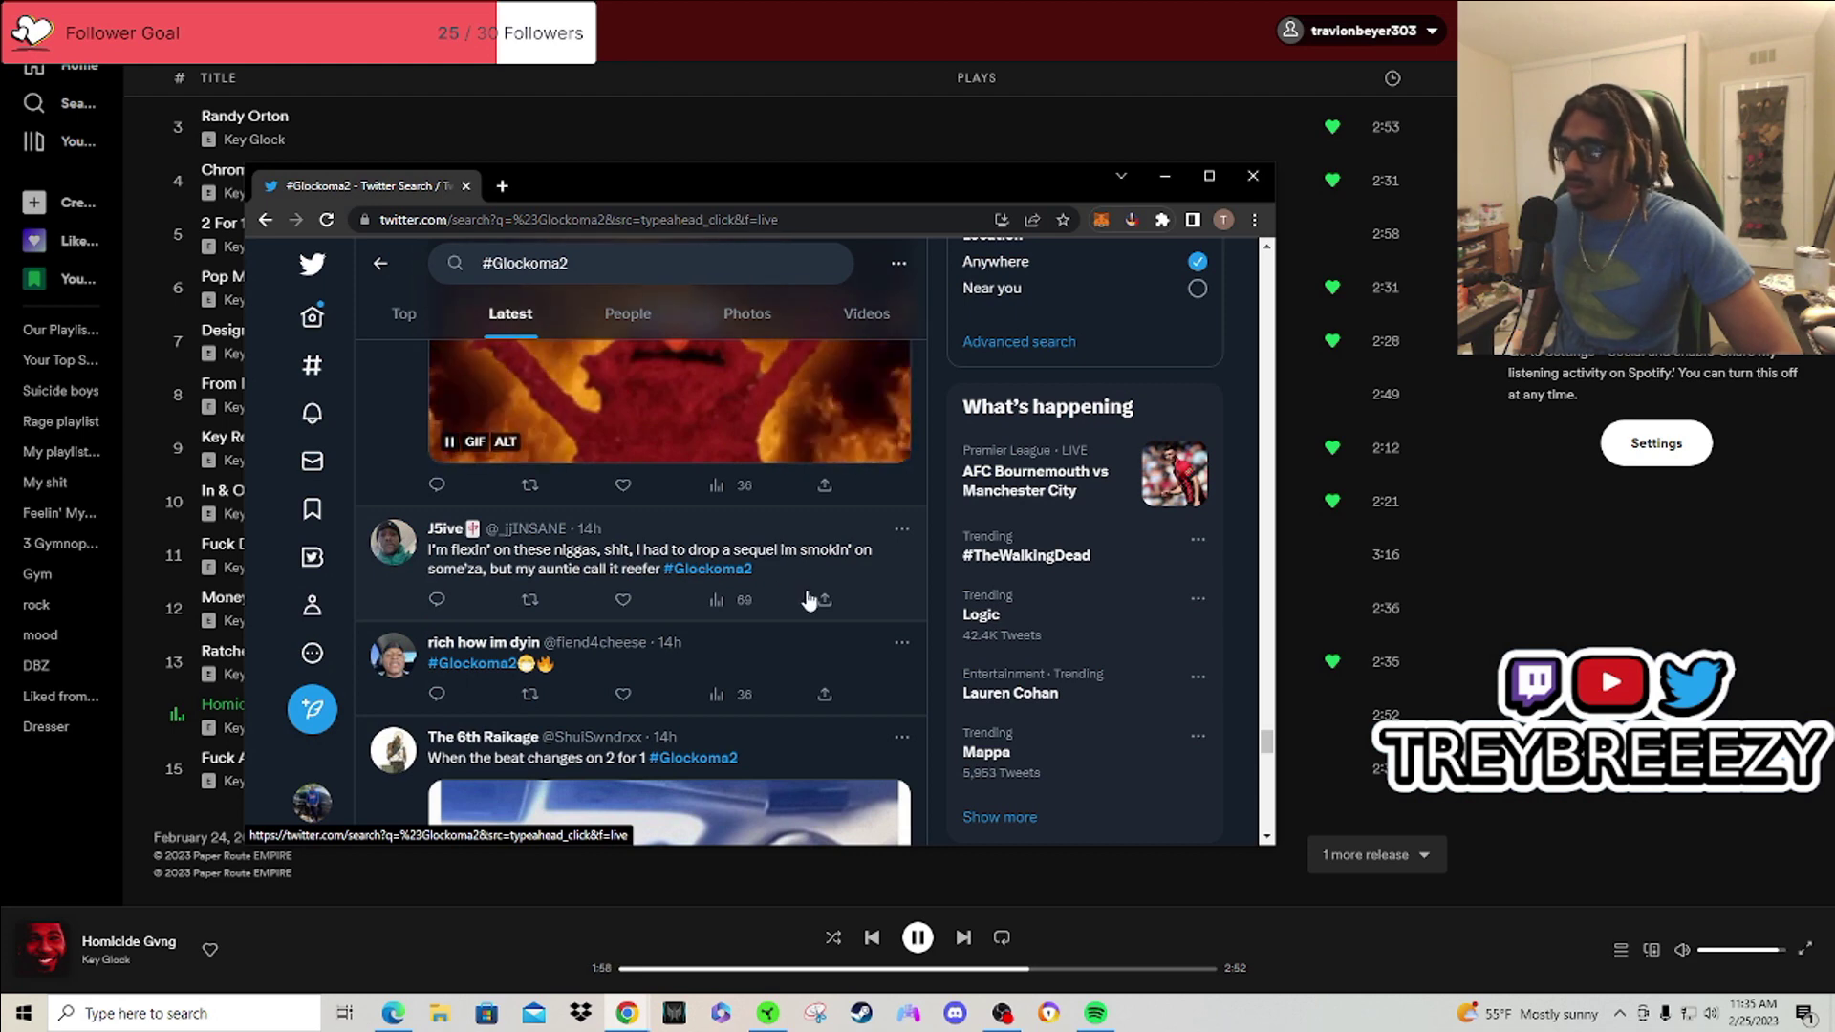
{"action": "scroll", "coordinate": [811, 602], "scroll_direction": "down", "scroll_amount": 5}
{"action": "scroll", "coordinate": [646, 602], "scroll_direction": "down", "scroll_amount": 4}
{"action": "scroll", "coordinate": [574, 602], "scroll_direction": "down", "scroll_amount": 3}
{"action": "scroll", "coordinate": [530, 609], "scroll_direction": "down", "scroll_amount": 1}
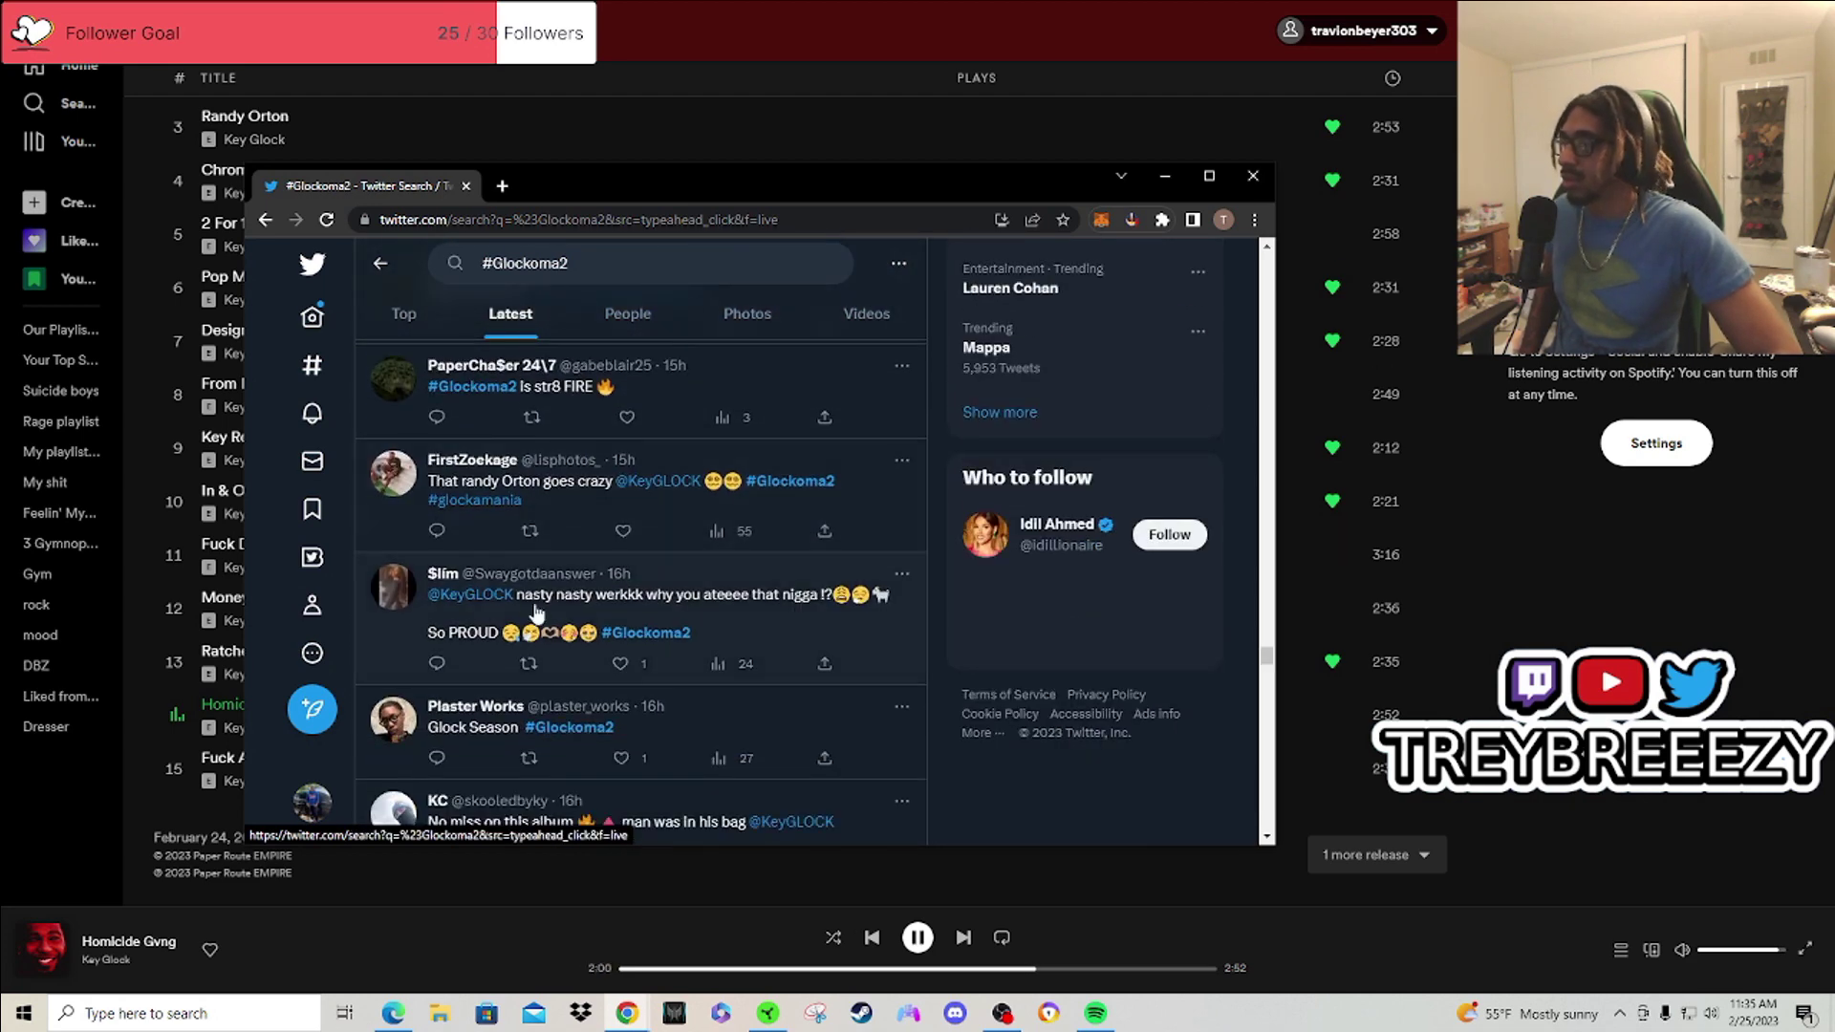
{"action": "scroll", "coordinate": [574, 617], "scroll_direction": "down", "scroll_amount": 2}
{"action": "scroll", "coordinate": [703, 635], "scroll_direction": "down", "scroll_amount": 1}
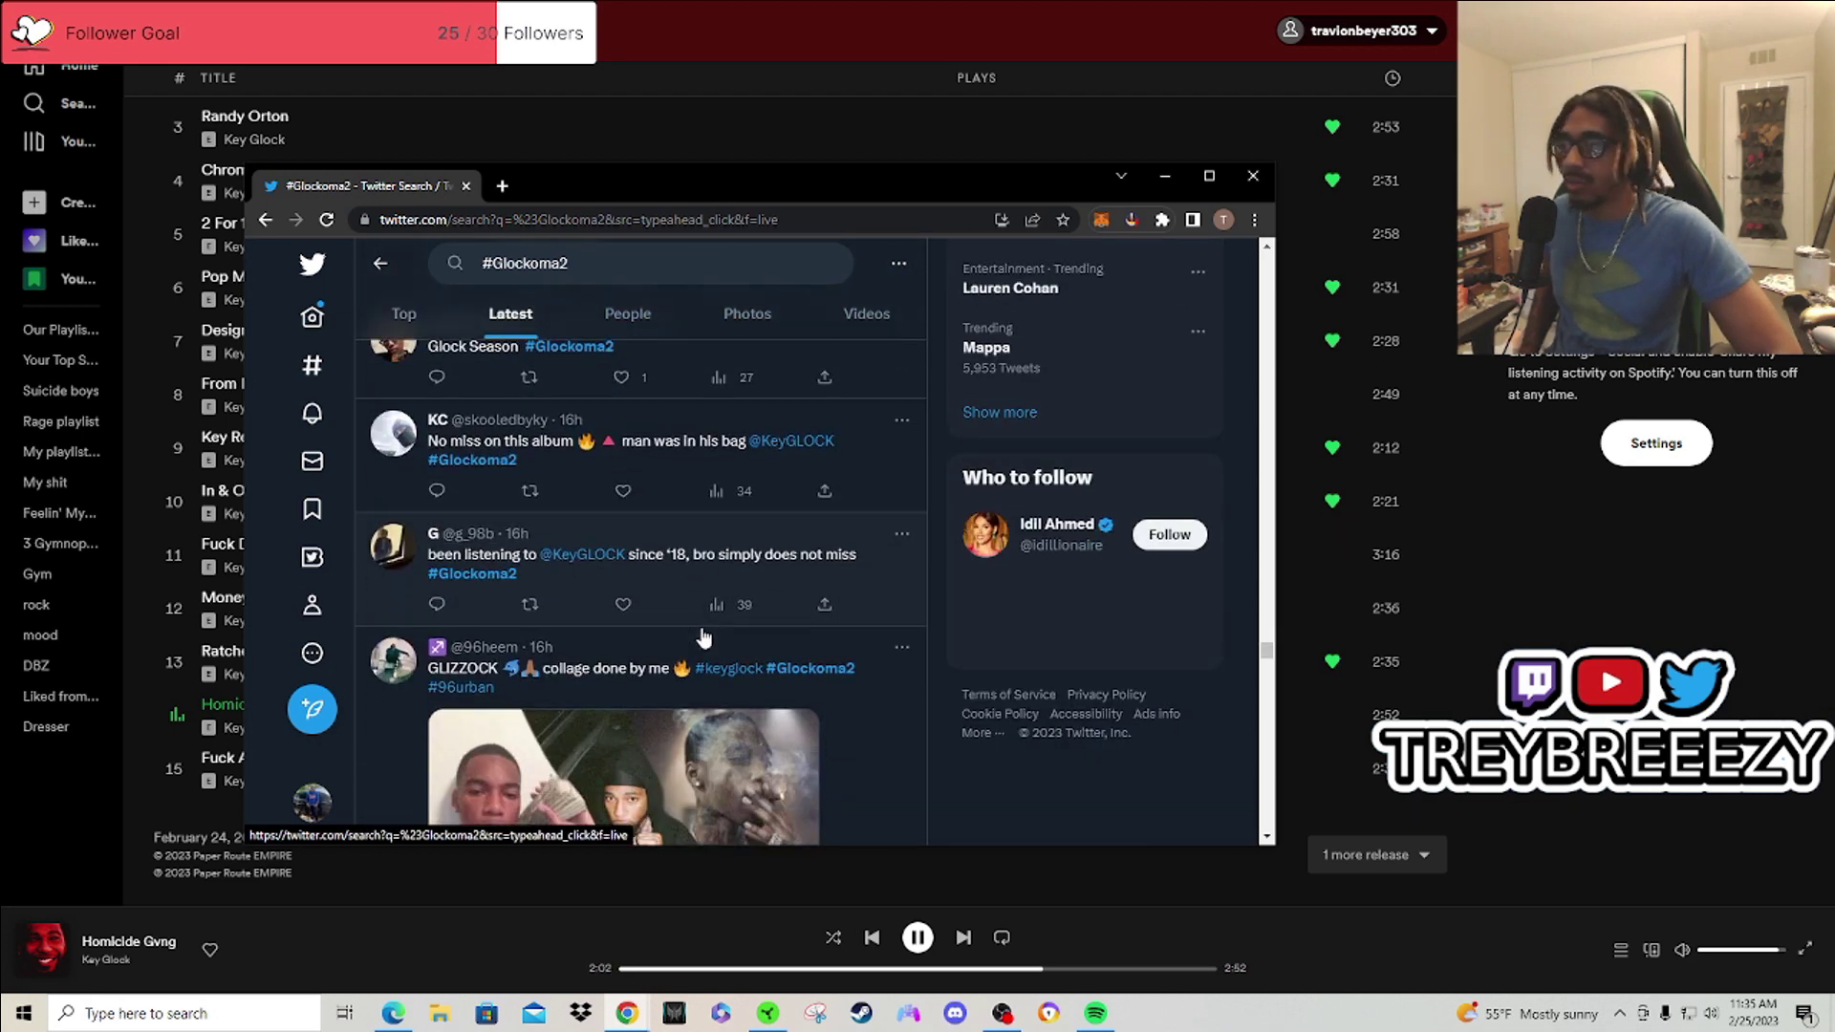
{"action": "scroll", "coordinate": [717, 646], "scroll_direction": "down", "scroll_amount": 3}
{"action": "scroll", "coordinate": [739, 677], "scroll_direction": "down", "scroll_amount": 4}
{"action": "scroll", "coordinate": [739, 676], "scroll_direction": "down", "scroll_amount": 4}
{"action": "scroll", "coordinate": [739, 676], "scroll_direction": "down", "scroll_amount": 4}
{"action": "scroll", "coordinate": [739, 677], "scroll_direction": "down", "scroll_amount": 3}
{"action": "scroll", "coordinate": [739, 677], "scroll_direction": "down", "scroll_amount": 4}
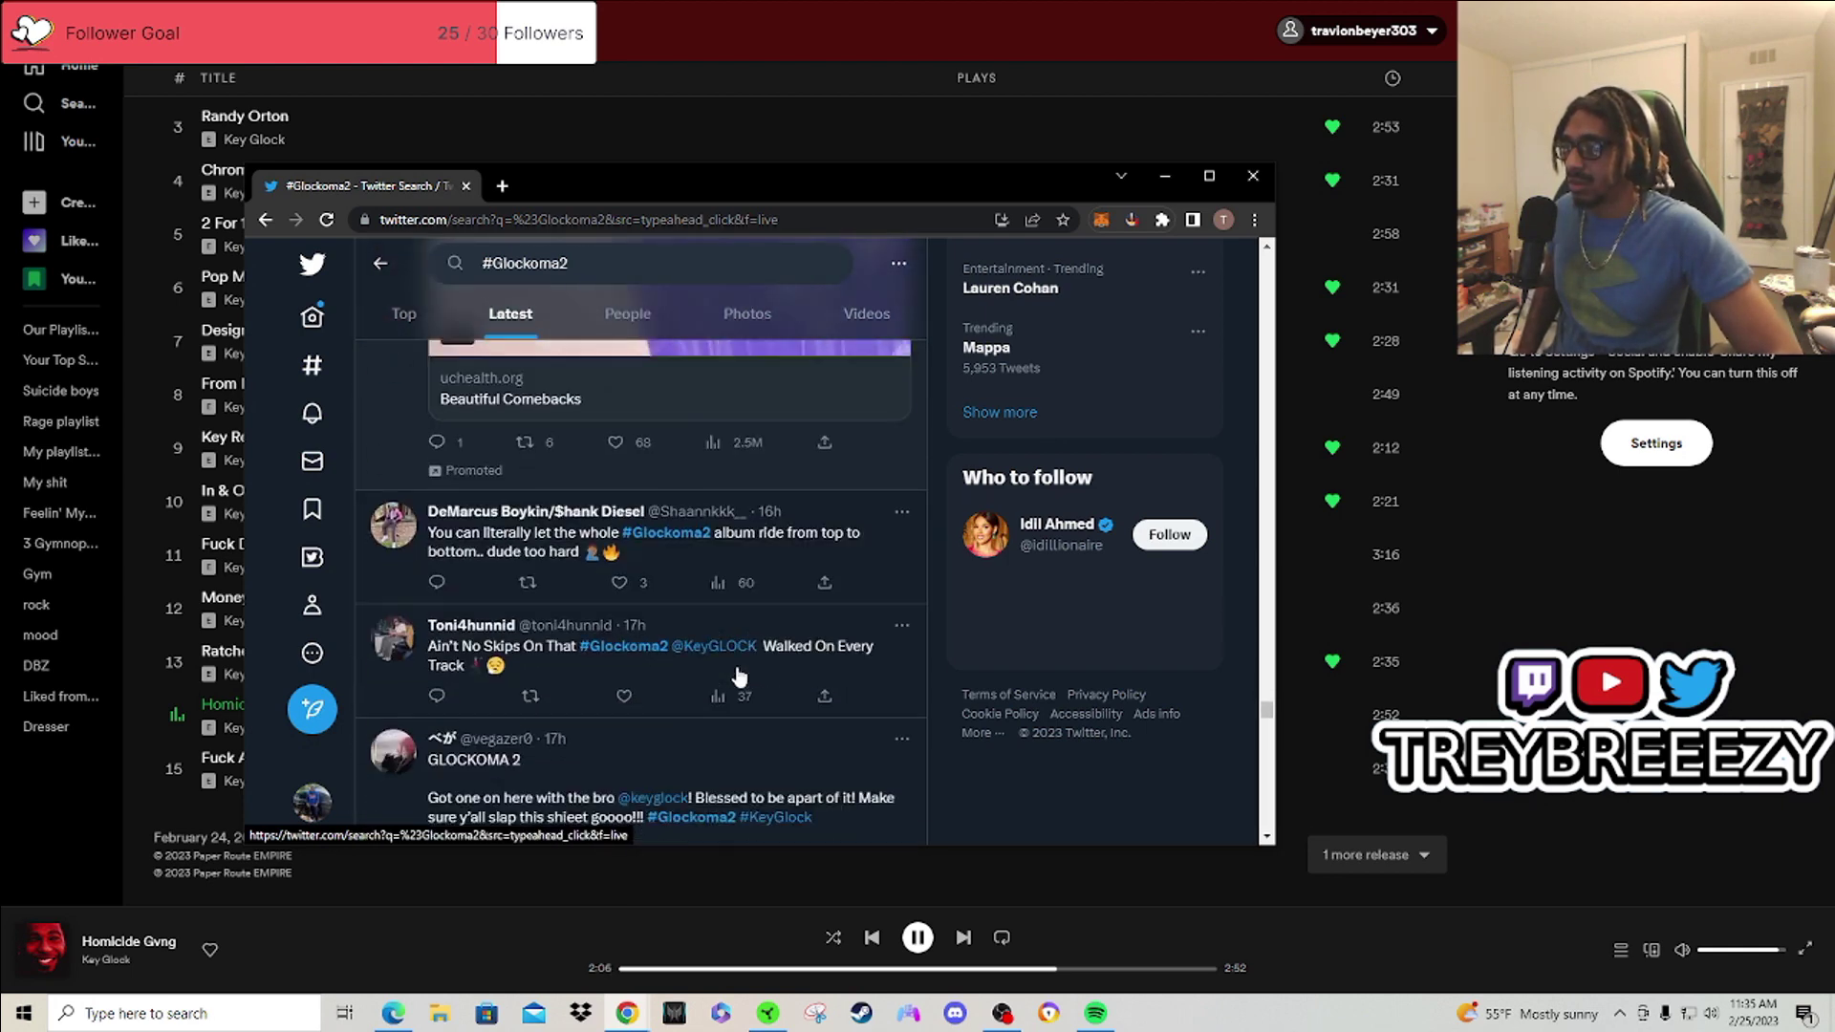
{"action": "scroll", "coordinate": [738, 678], "scroll_direction": "down", "scroll_amount": 3}
{"action": "scroll", "coordinate": [739, 677], "scroll_direction": "down", "scroll_amount": 3}
{"action": "scroll", "coordinate": [739, 677], "scroll_direction": "down", "scroll_amount": 2}
{"action": "scroll", "coordinate": [739, 677], "scroll_direction": "down", "scroll_amount": 4}
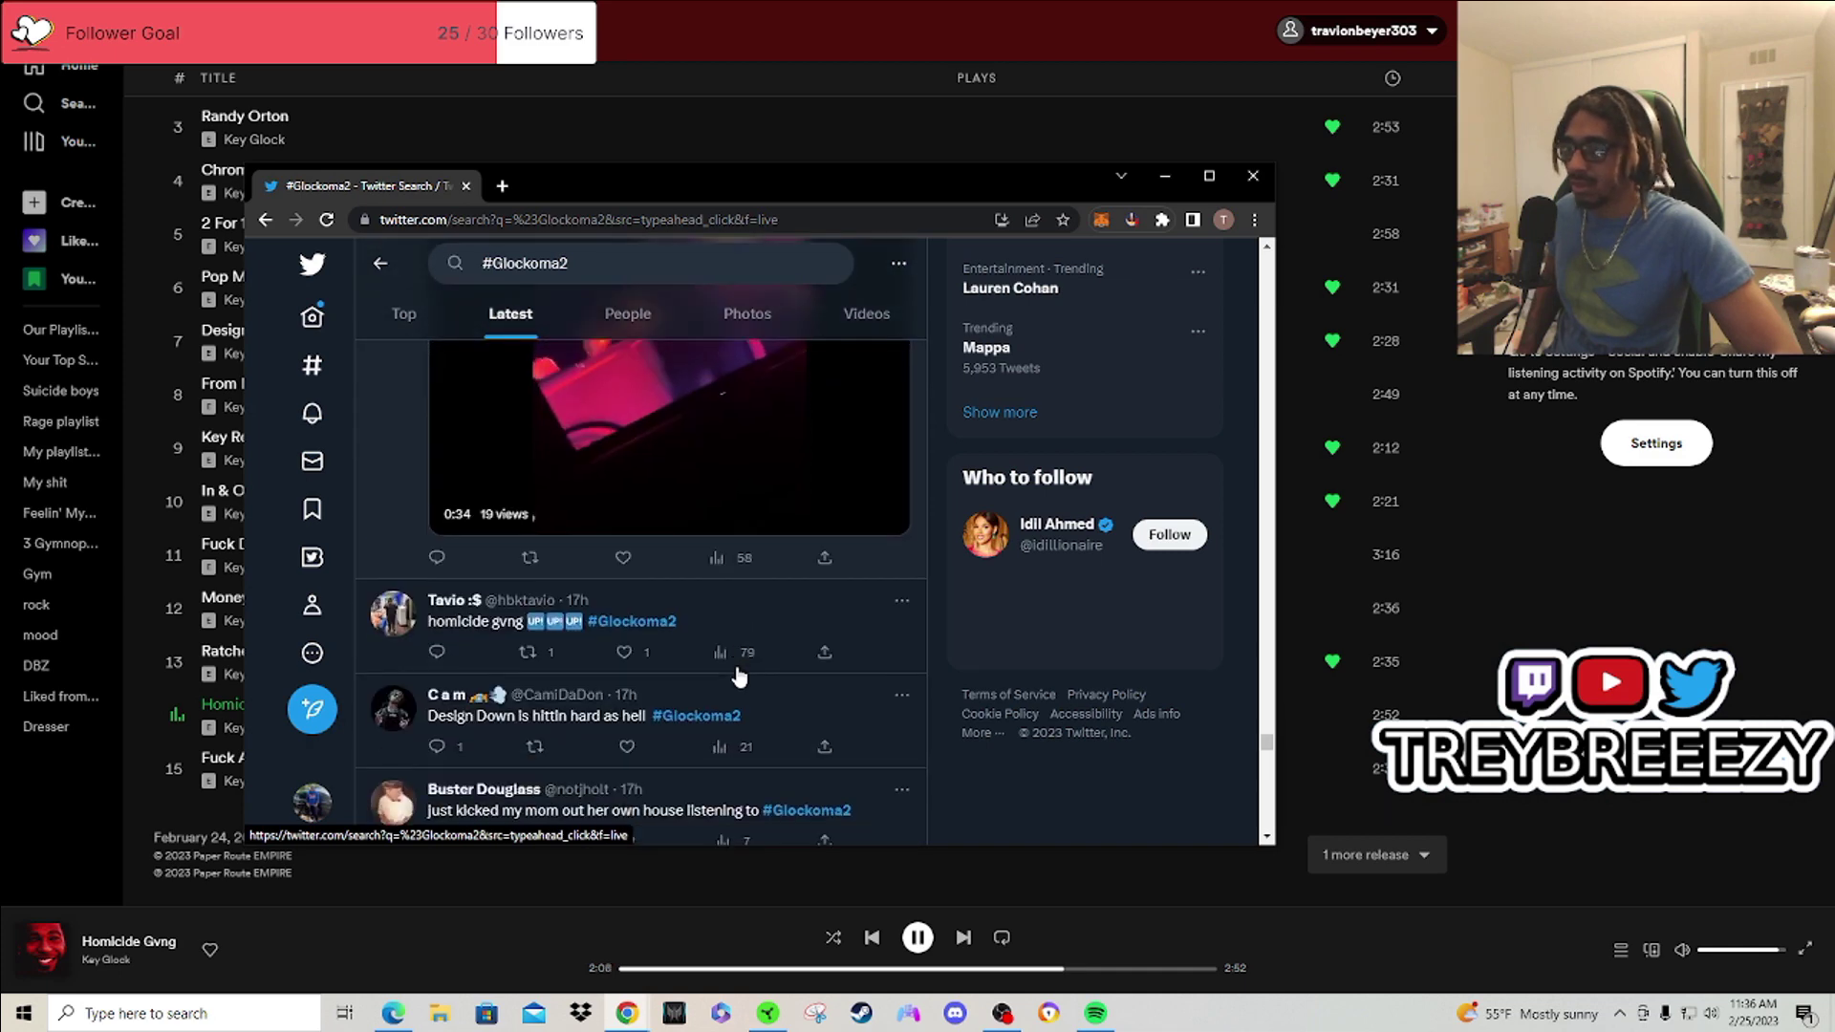
{"action": "scroll", "coordinate": [739, 676], "scroll_direction": "down", "scroll_amount": 3}
{"action": "scroll", "coordinate": [739, 677], "scroll_direction": "down", "scroll_amount": 2}
{"action": "scroll", "coordinate": [789, 628], "scroll_direction": "down", "scroll_amount": 2}
{"action": "scroll", "coordinate": [791, 628], "scroll_direction": "down", "scroll_amount": 2}
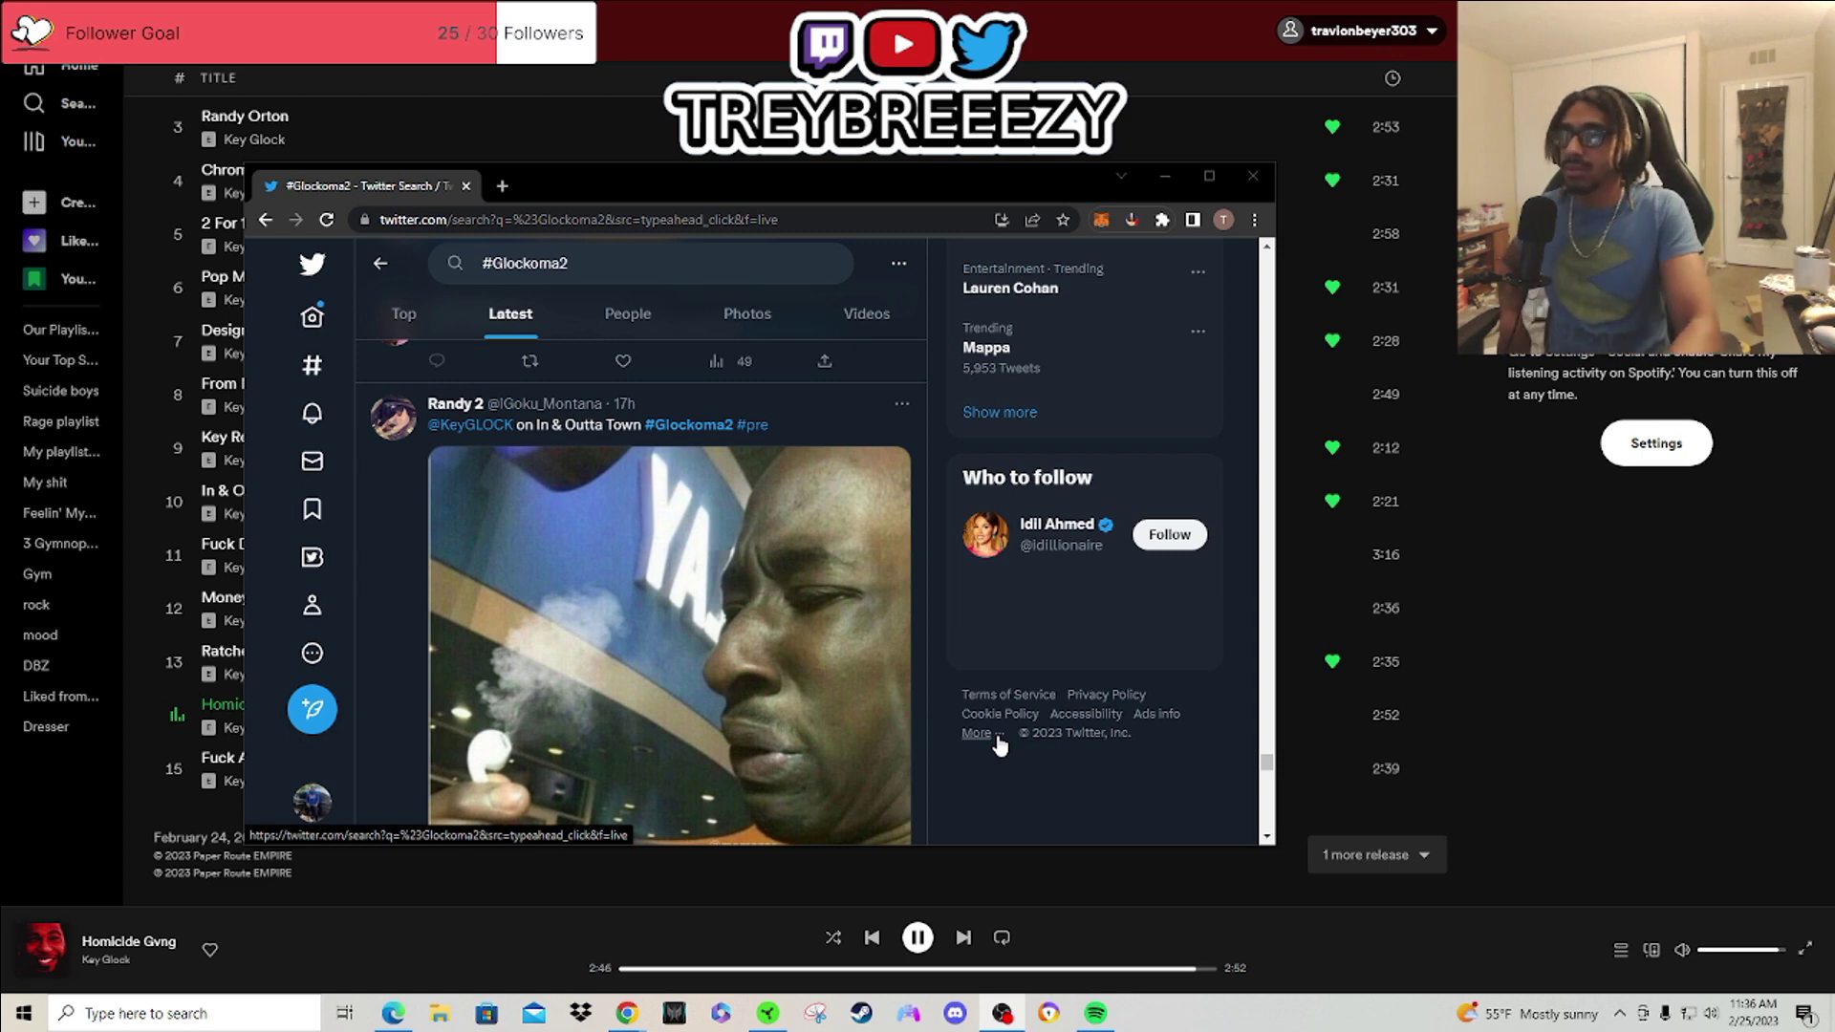
Step: Put the tweets away to show the album and skip ahead to the final track, Fuck A Feature
{"action": "left_click", "coordinate": [1165, 177]}
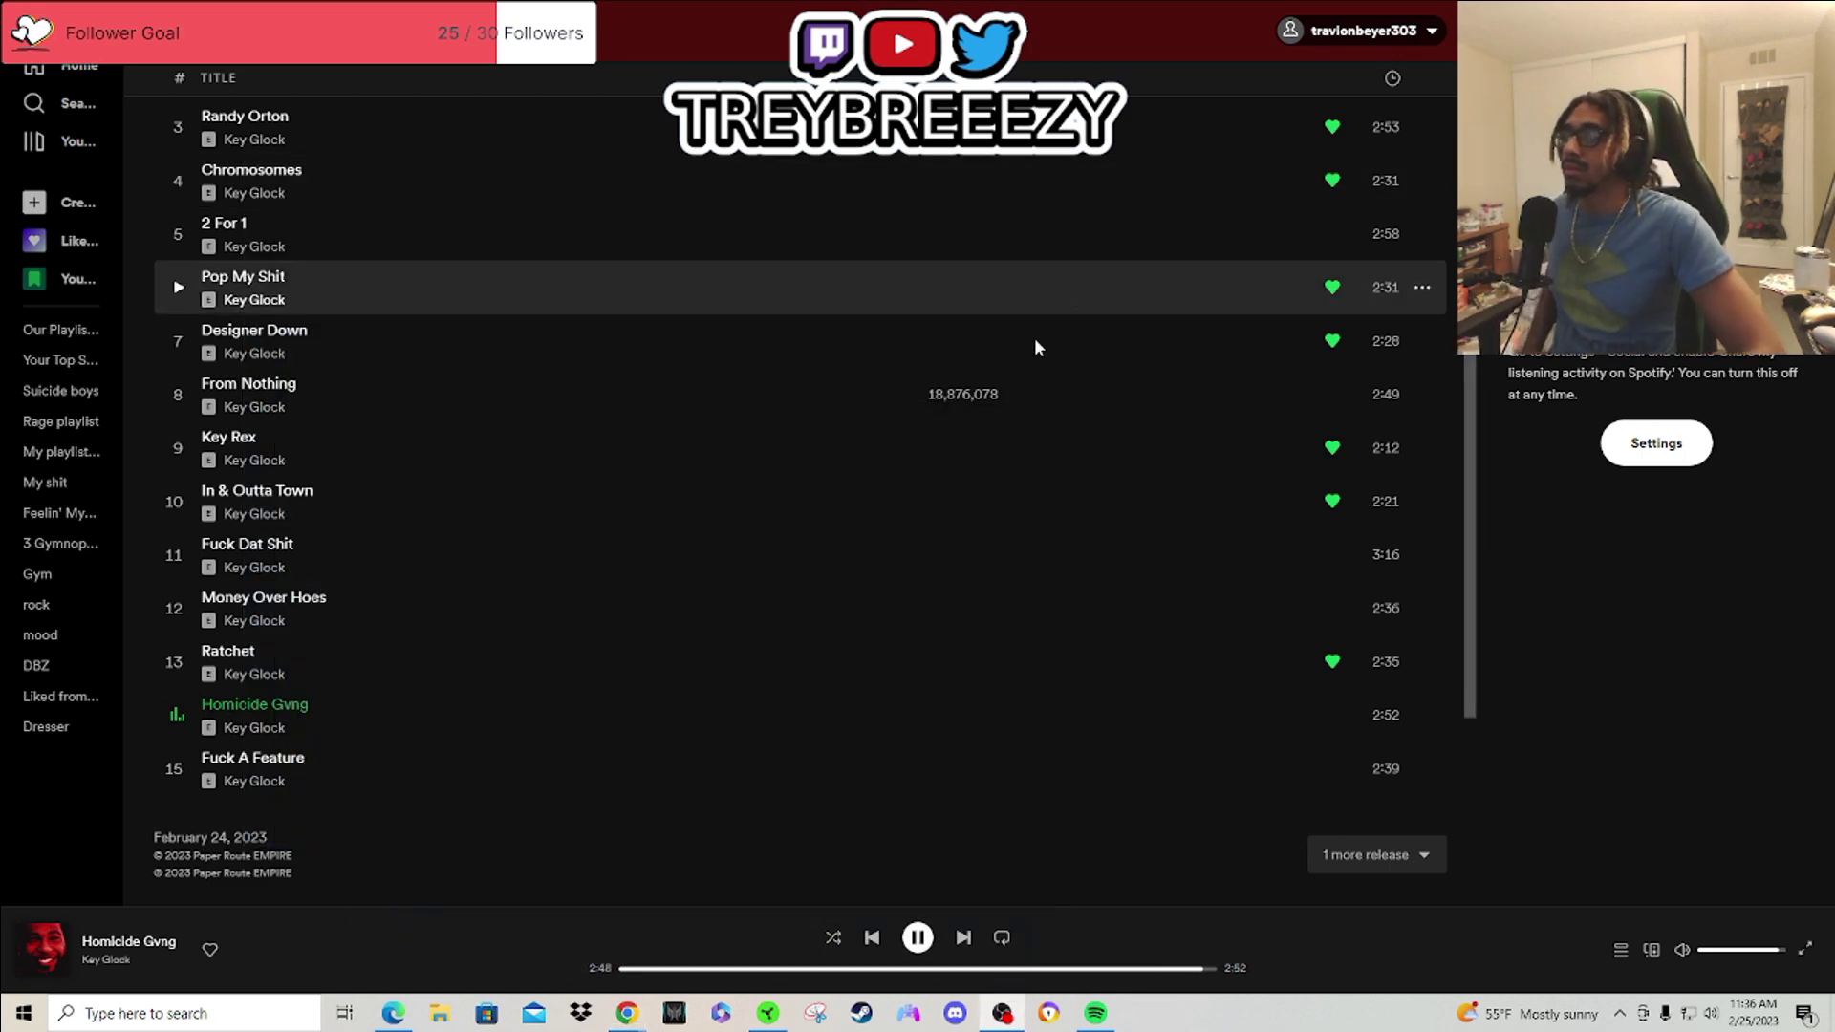
{"action": "left_click", "coordinate": [965, 938]}
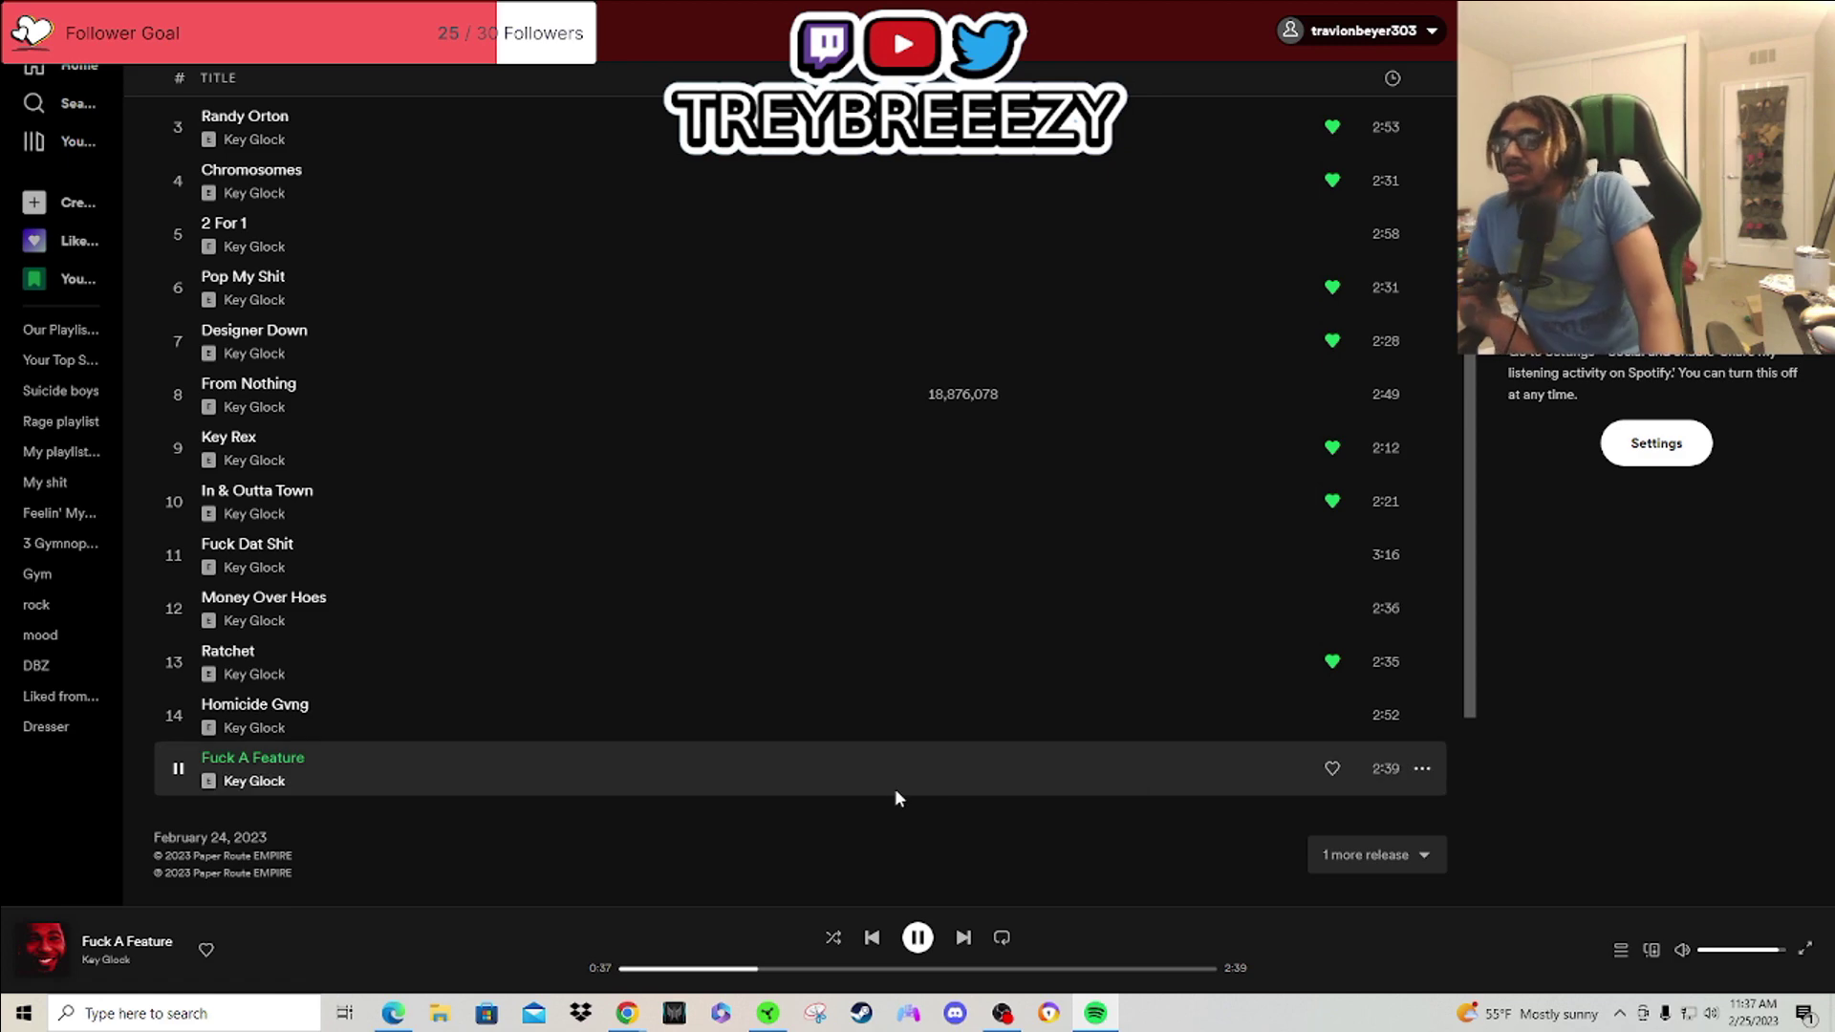
{"action": "scroll", "coordinate": [895, 789], "scroll_direction": "up", "scroll_amount": 5}
{"action": "scroll", "coordinate": [894, 789], "scroll_direction": "down", "scroll_amount": 4}
{"action": "scroll", "coordinate": [894, 789], "scroll_direction": "down", "scroll_amount": 4}
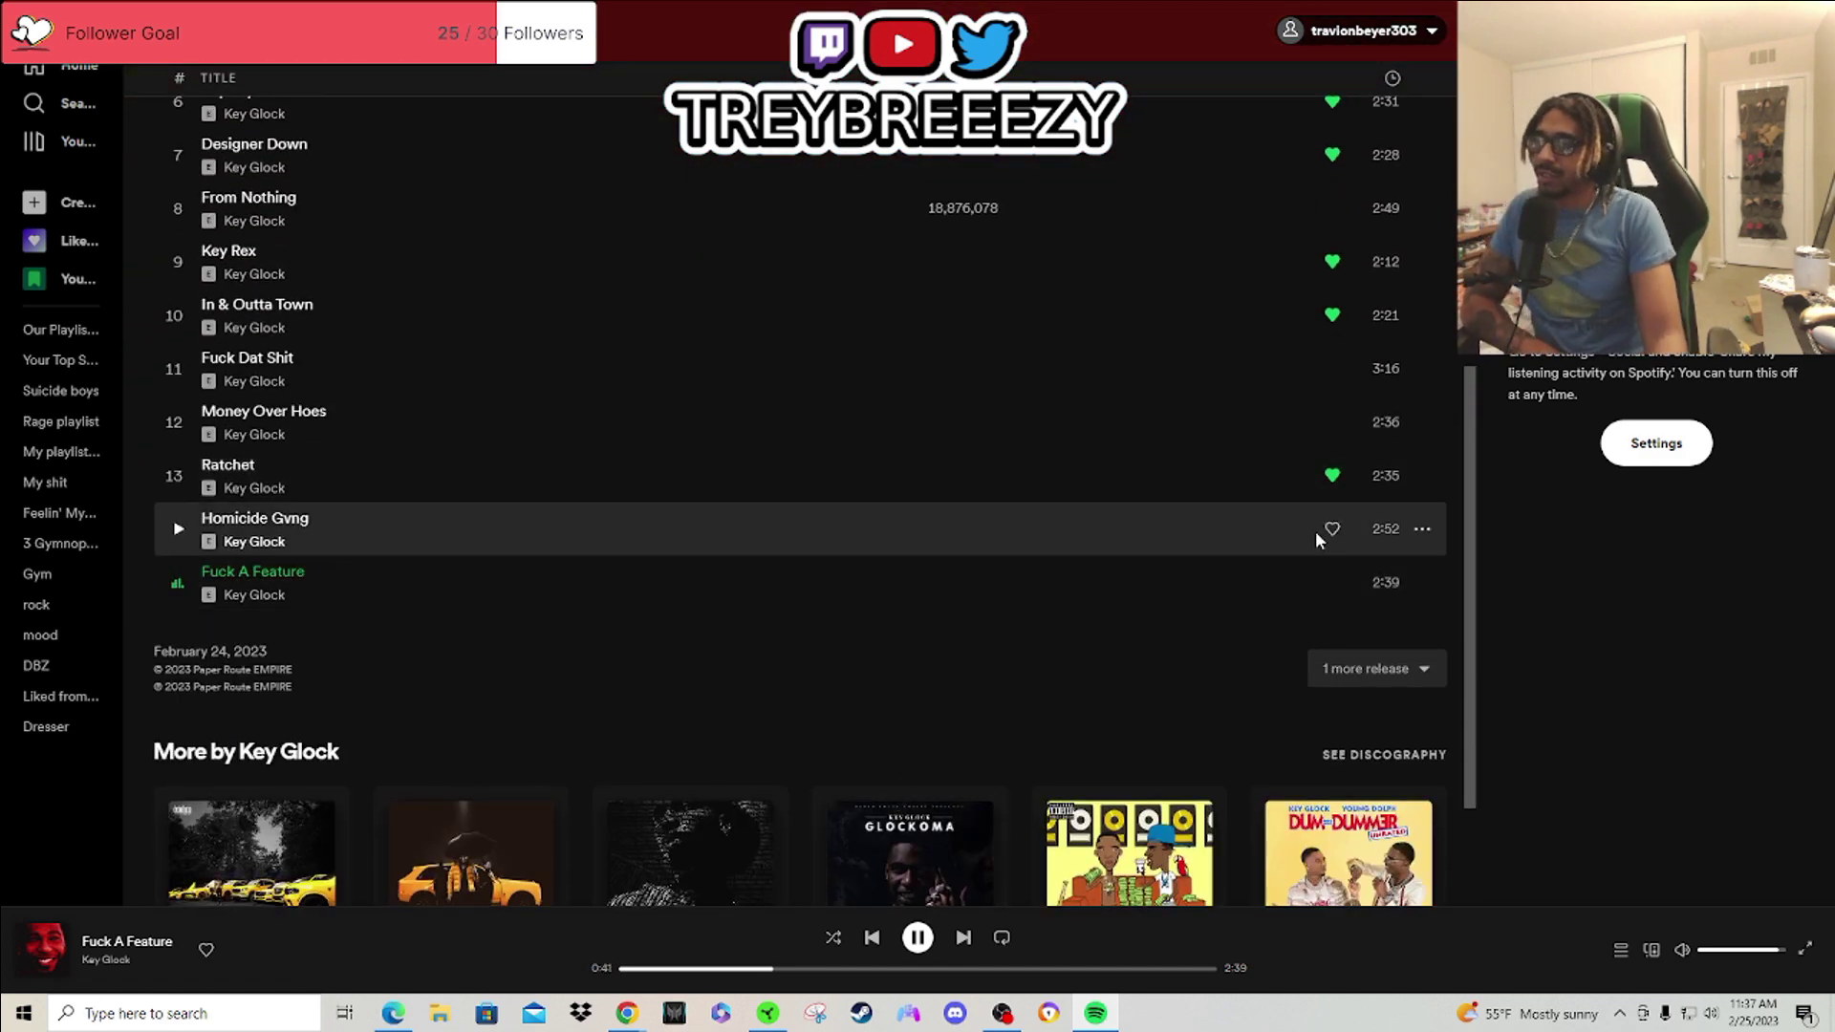
{"action": "scroll", "coordinate": [939, 535], "scroll_direction": "up", "scroll_amount": 1}
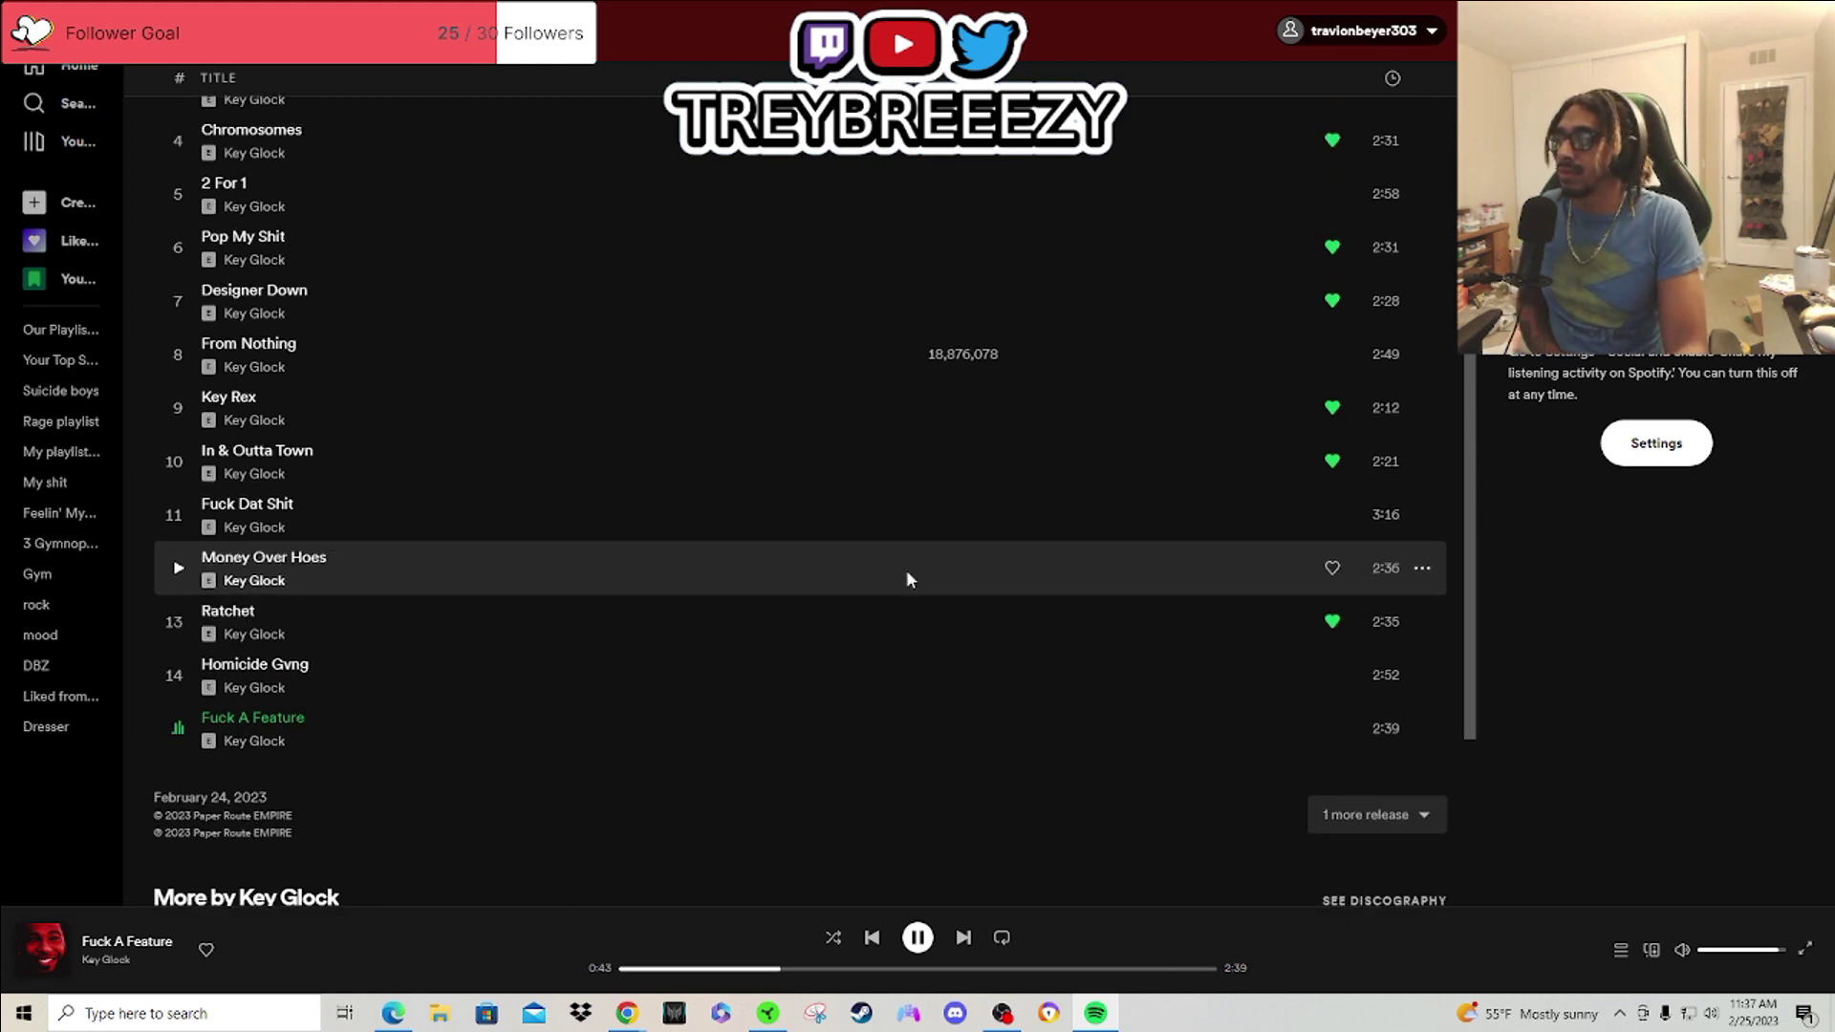
{"action": "scroll", "coordinate": [900, 574], "scroll_direction": "up", "scroll_amount": 2}
{"action": "scroll", "coordinate": [874, 591], "scroll_direction": "up", "scroll_amount": 3}
{"action": "scroll", "coordinate": [868, 610], "scroll_direction": "up", "scroll_amount": 3}
{"action": "scroll", "coordinate": [868, 609], "scroll_direction": "up", "scroll_amount": 2}
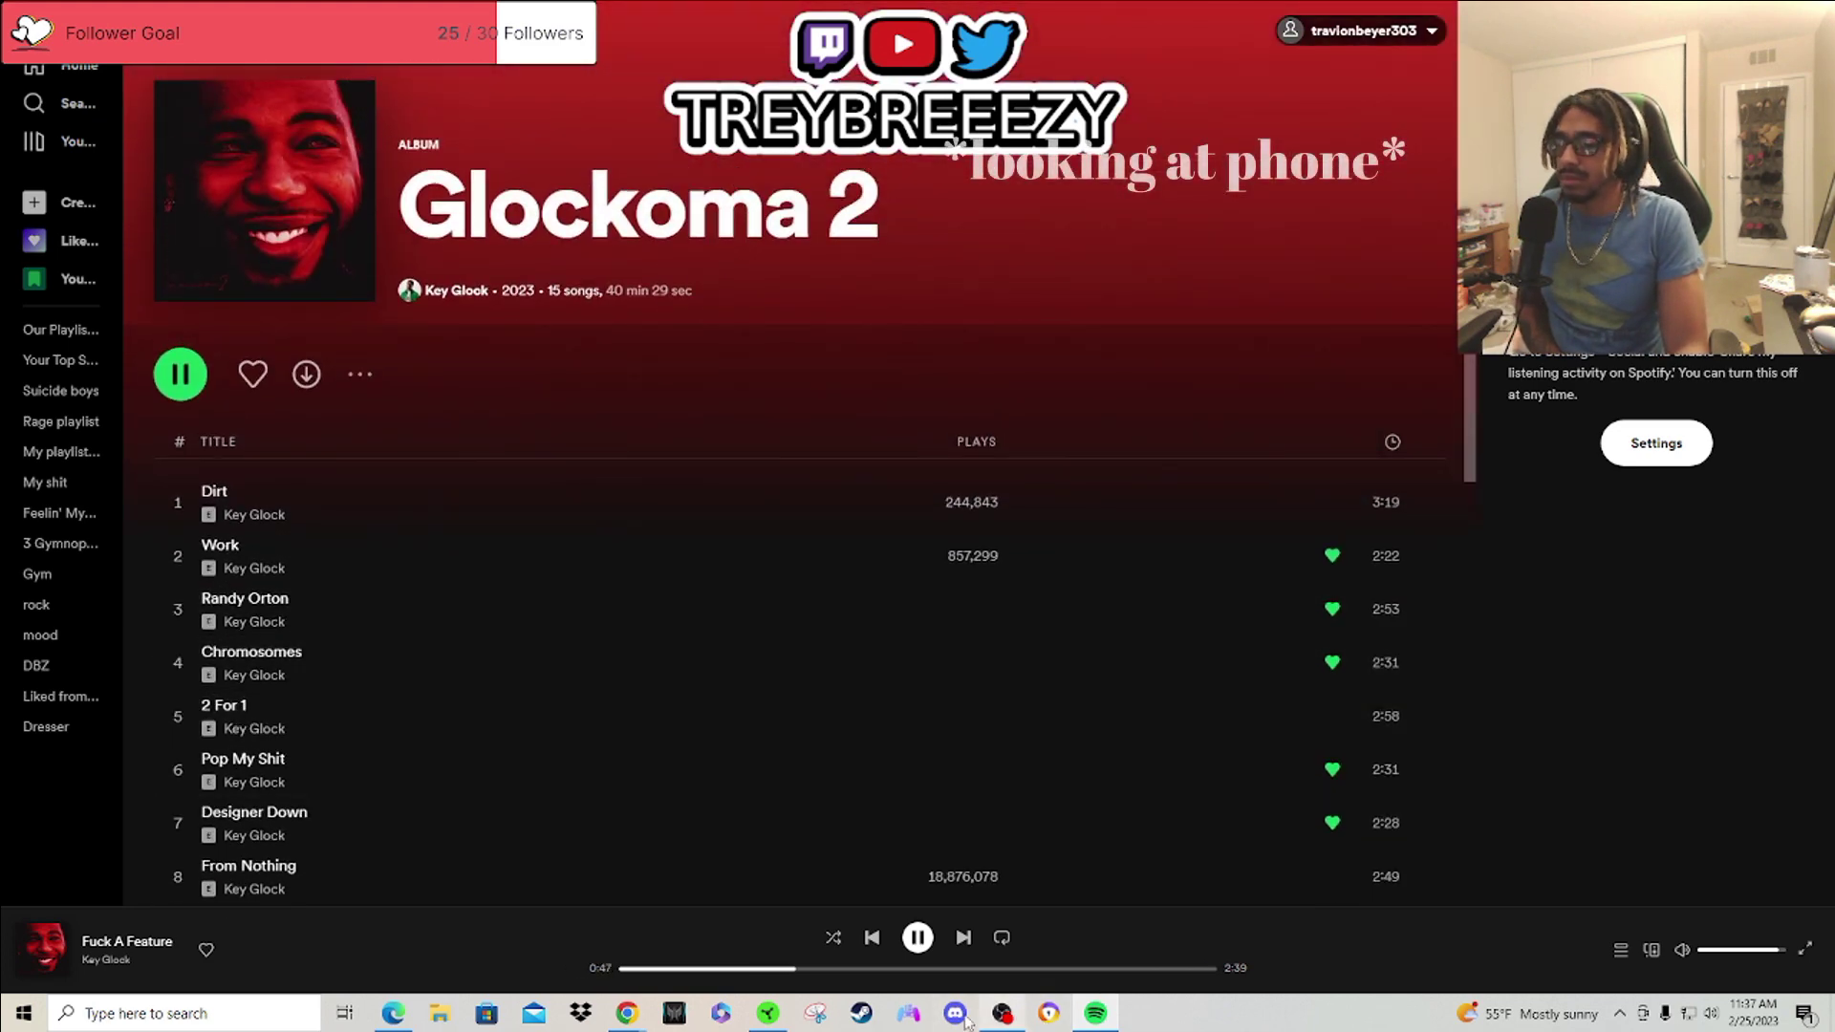
Step: Bring the #Glockoma2 Latest tweets up in Chrome over the Spotify album
{"action": "mouse_move", "coordinate": [627, 1014]}
{"action": "left_click", "coordinate": [691, 901]}
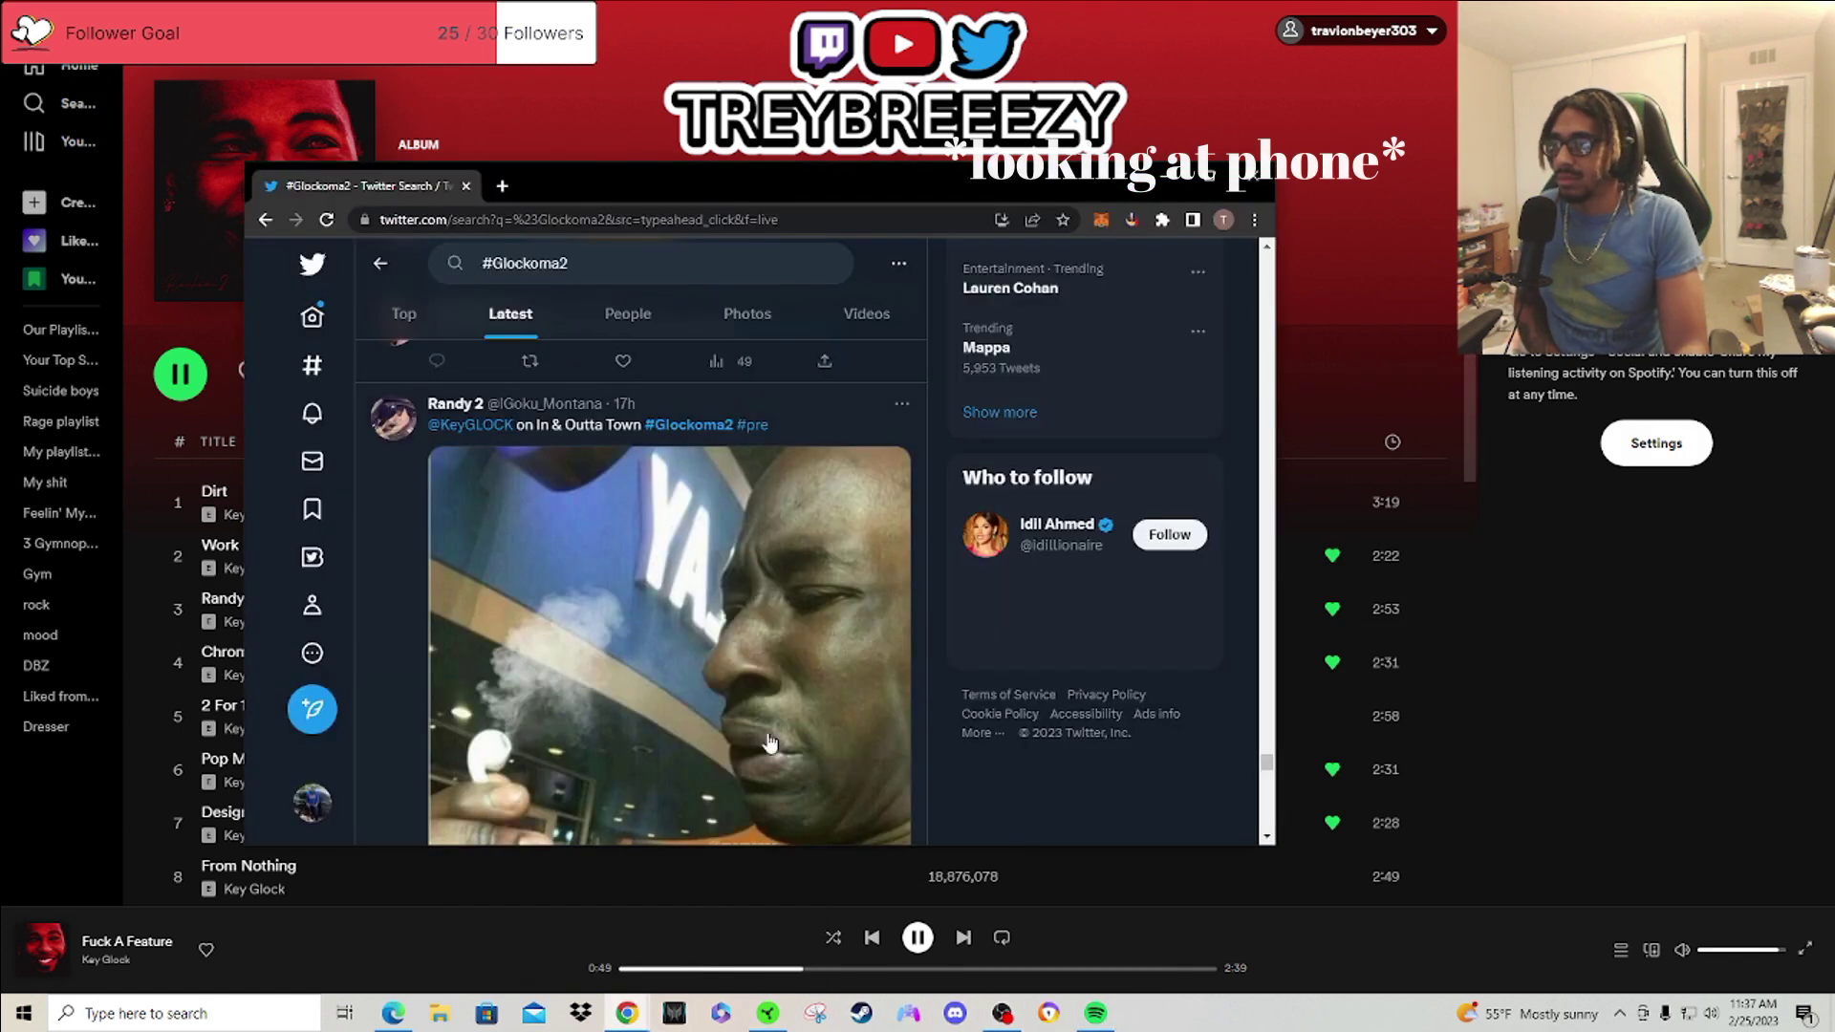
{"action": "scroll", "coordinate": [788, 676], "scroll_direction": "down", "scroll_amount": 4}
{"action": "scroll", "coordinate": [718, 631], "scroll_direction": "down", "scroll_amount": 4}
{"action": "scroll", "coordinate": [702, 603], "scroll_direction": "down", "scroll_amount": 3}
{"action": "scroll", "coordinate": [690, 580], "scroll_direction": "down", "scroll_amount": 3}
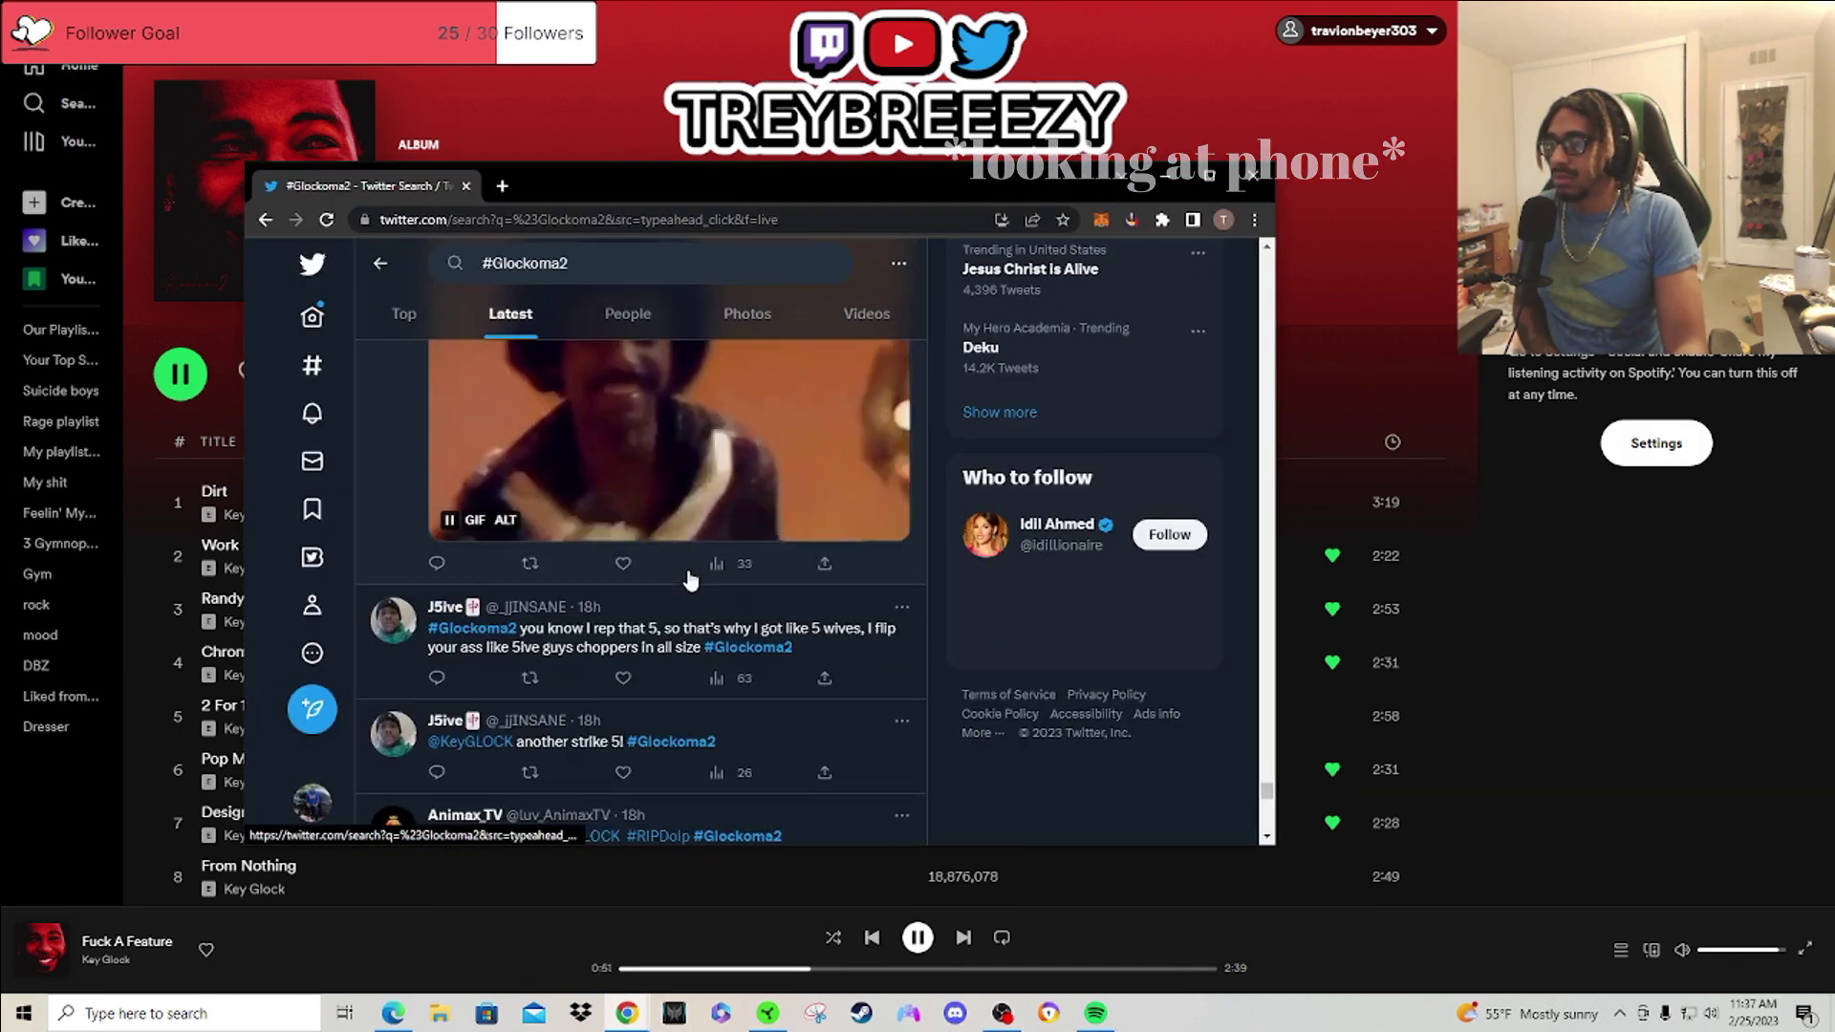
{"action": "scroll", "coordinate": [690, 579], "scroll_direction": "down", "scroll_amount": 3}
{"action": "scroll", "coordinate": [681, 602], "scroll_direction": "down", "scroll_amount": 4}
{"action": "scroll", "coordinate": [668, 626], "scroll_direction": "down", "scroll_amount": 4}
{"action": "scroll", "coordinate": [668, 626], "scroll_direction": "down", "scroll_amount": 2}
{"action": "scroll", "coordinate": [670, 625], "scroll_direction": "down", "scroll_amount": 3}
{"action": "scroll", "coordinate": [668, 626], "scroll_direction": "up", "scroll_amount": 2}
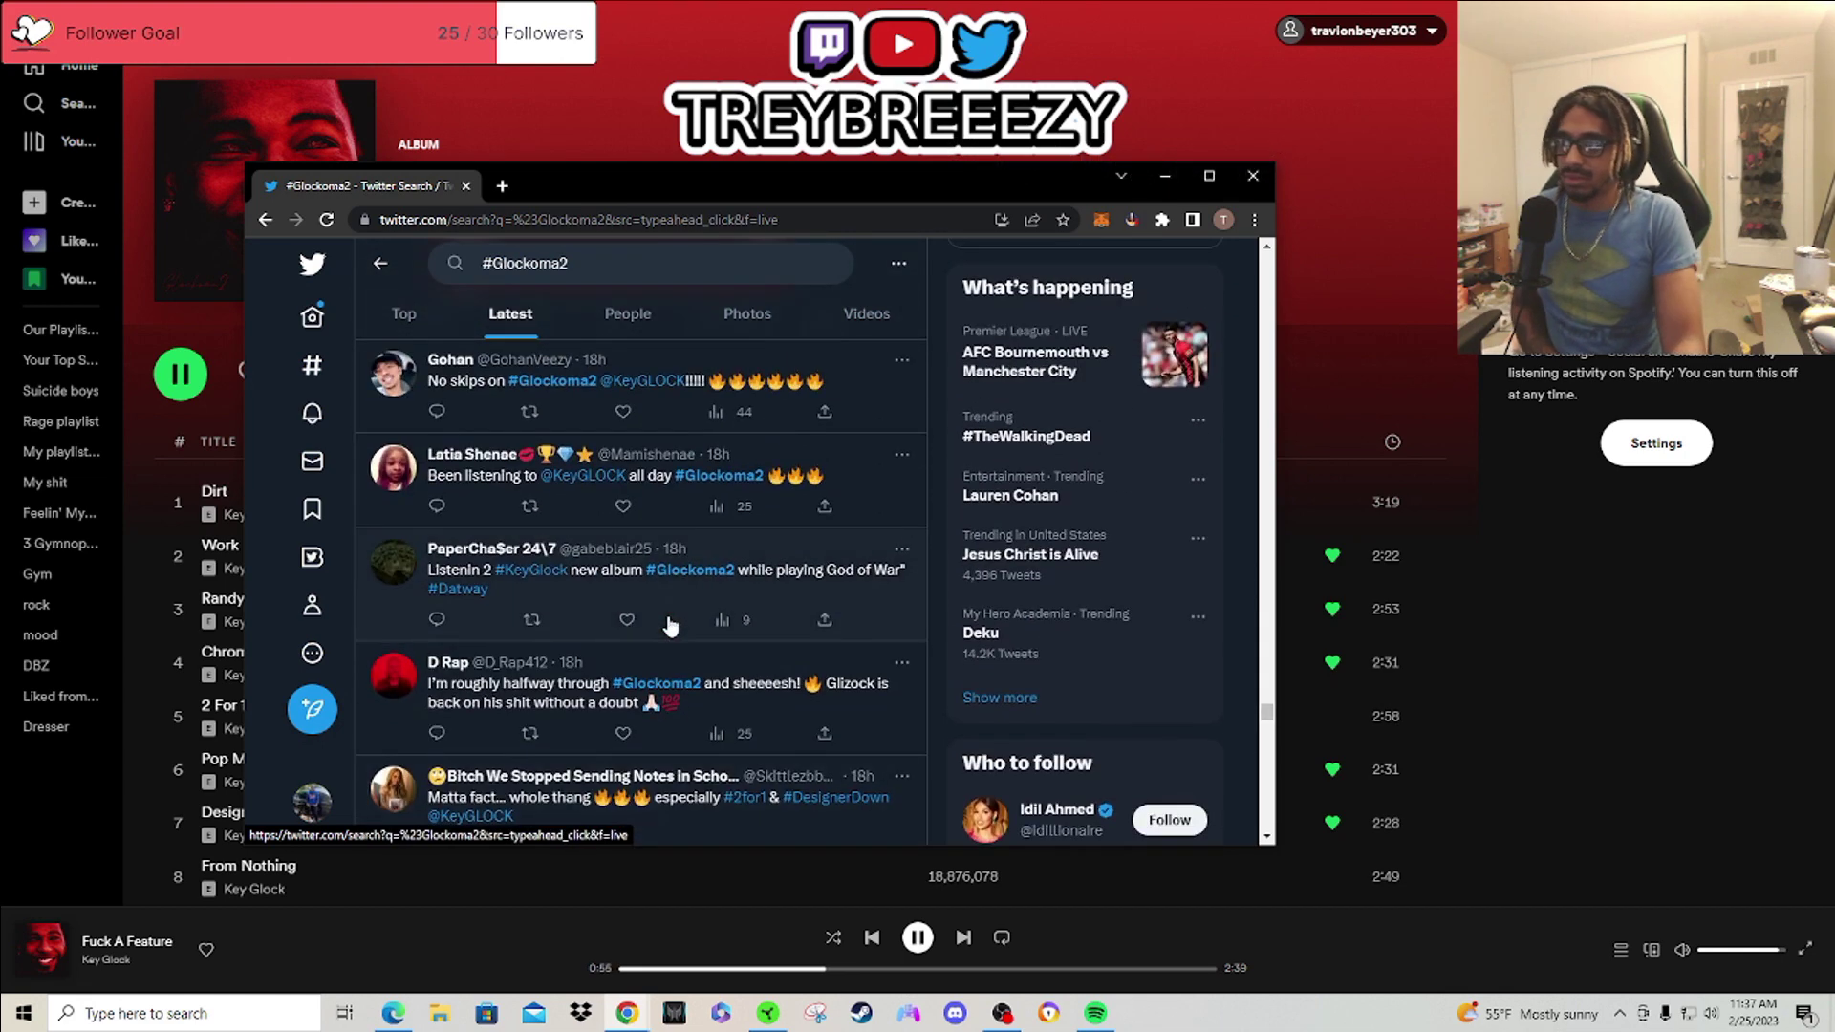
{"action": "scroll", "coordinate": [669, 625], "scroll_direction": "down", "scroll_amount": 5}
{"action": "scroll", "coordinate": [669, 574], "scroll_direction": "down", "scroll_amount": 3}
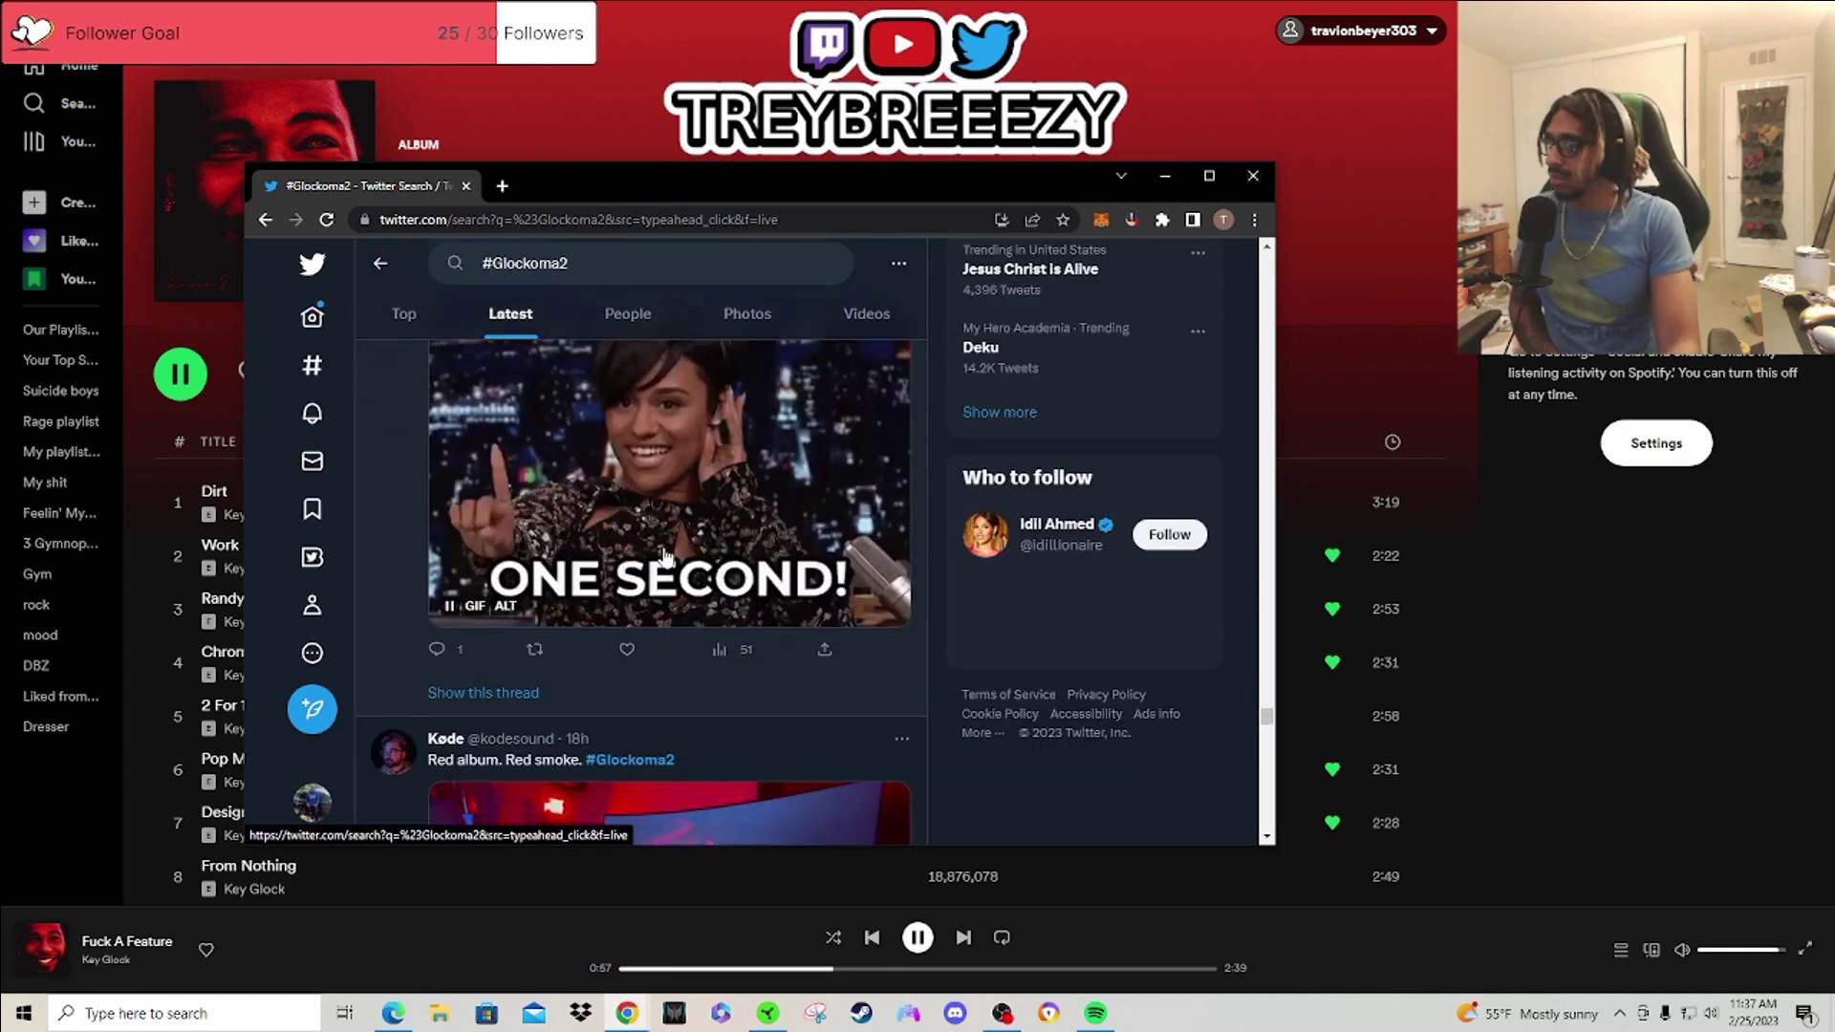
{"action": "scroll", "coordinate": [666, 560], "scroll_direction": "down", "scroll_amount": 4}
{"action": "scroll", "coordinate": [666, 560], "scroll_direction": "down", "scroll_amount": 4}
{"action": "scroll", "coordinate": [665, 559], "scroll_direction": "down", "scroll_amount": 3}
{"action": "scroll", "coordinate": [666, 560], "scroll_direction": "down", "scroll_amount": 2}
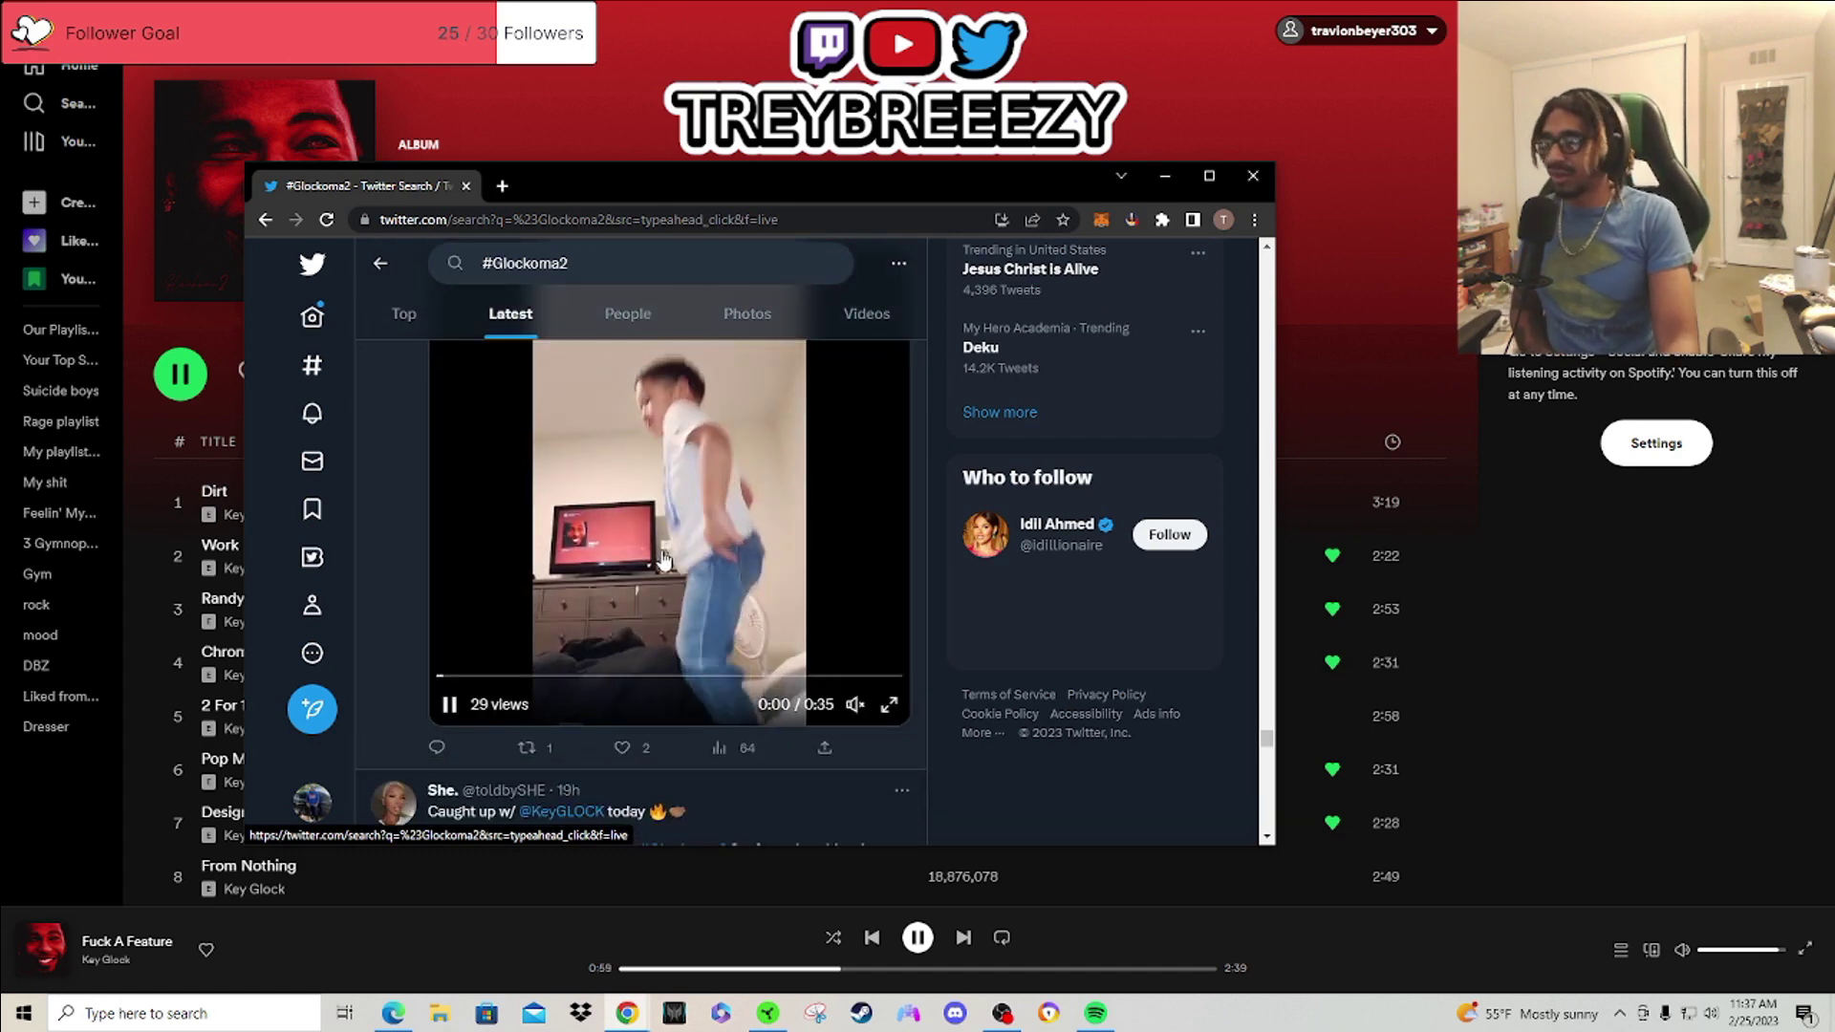
{"action": "scroll", "coordinate": [665, 559], "scroll_direction": "down", "scroll_amount": 3}
{"action": "scroll", "coordinate": [665, 561], "scroll_direction": "down", "scroll_amount": 4}
{"action": "scroll", "coordinate": [666, 560], "scroll_direction": "down", "scroll_amount": 2}
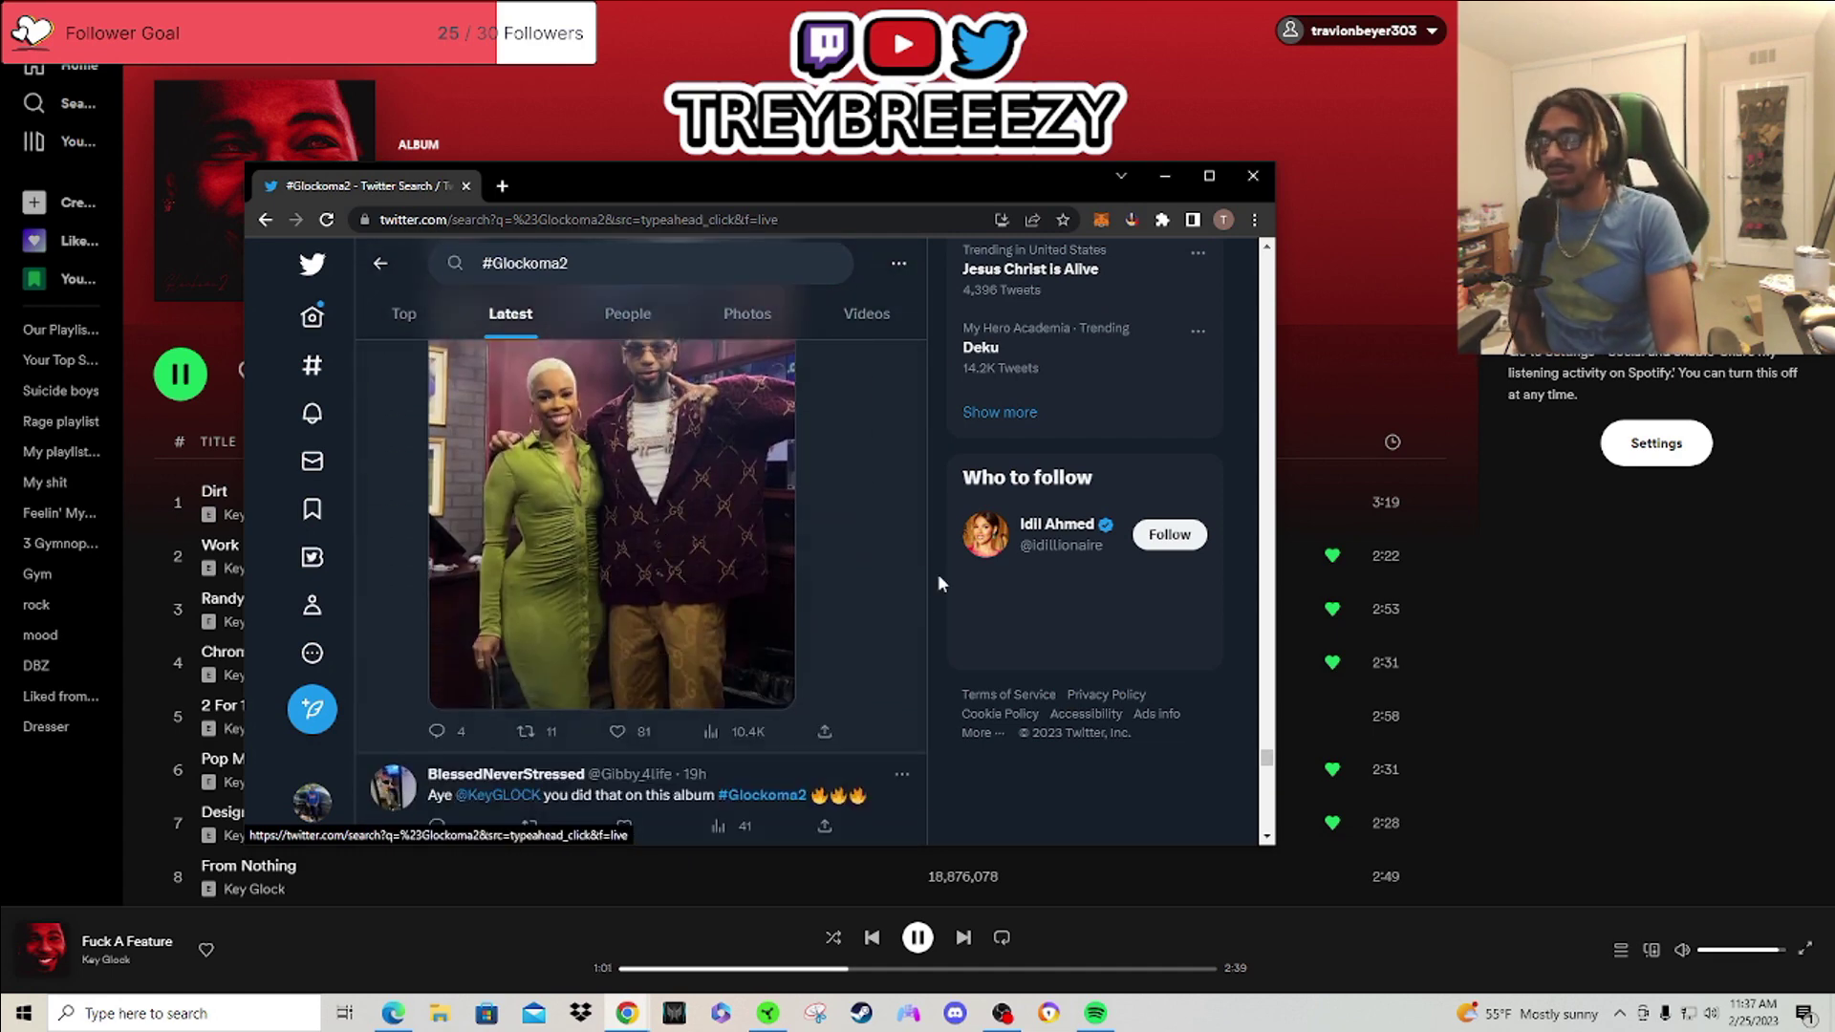
{"action": "scroll", "coordinate": [861, 581], "scroll_direction": "up", "scroll_amount": 3}
{"action": "scroll", "coordinate": [685, 599], "scroll_direction": "down", "scroll_amount": 2}
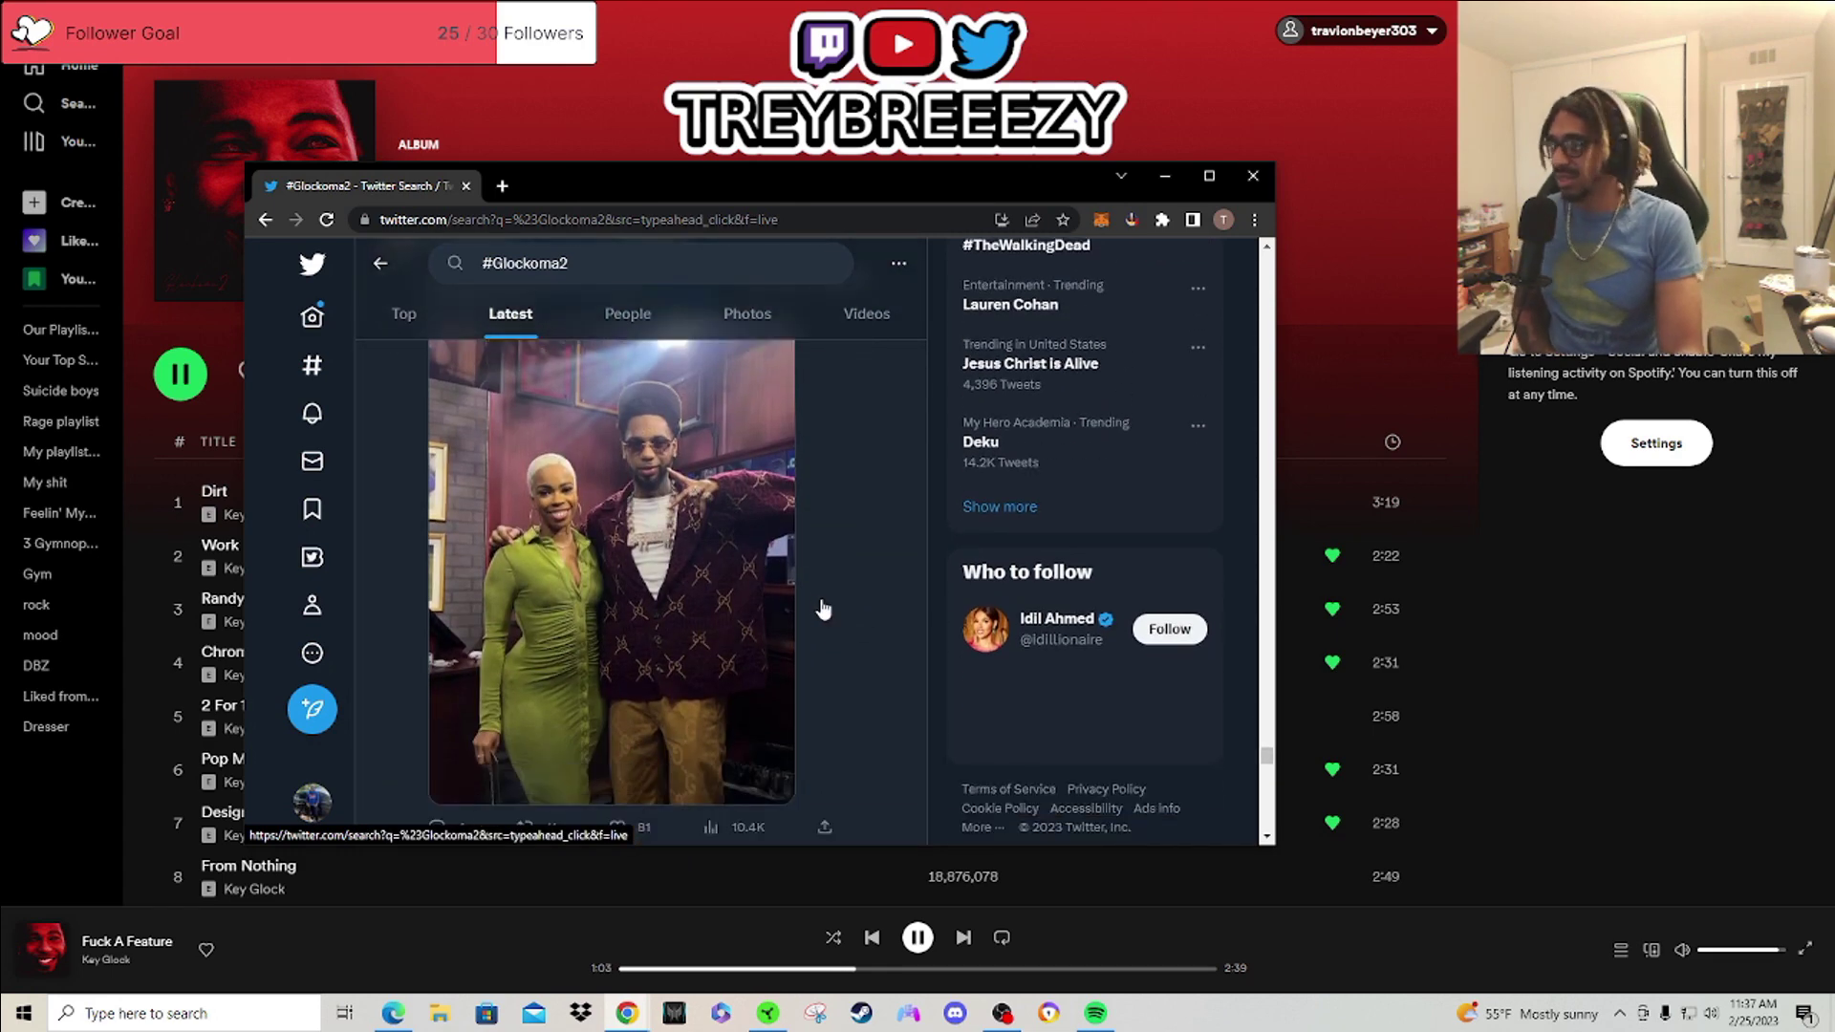
{"action": "scroll", "coordinate": [832, 603], "scroll_direction": "down", "scroll_amount": 4}
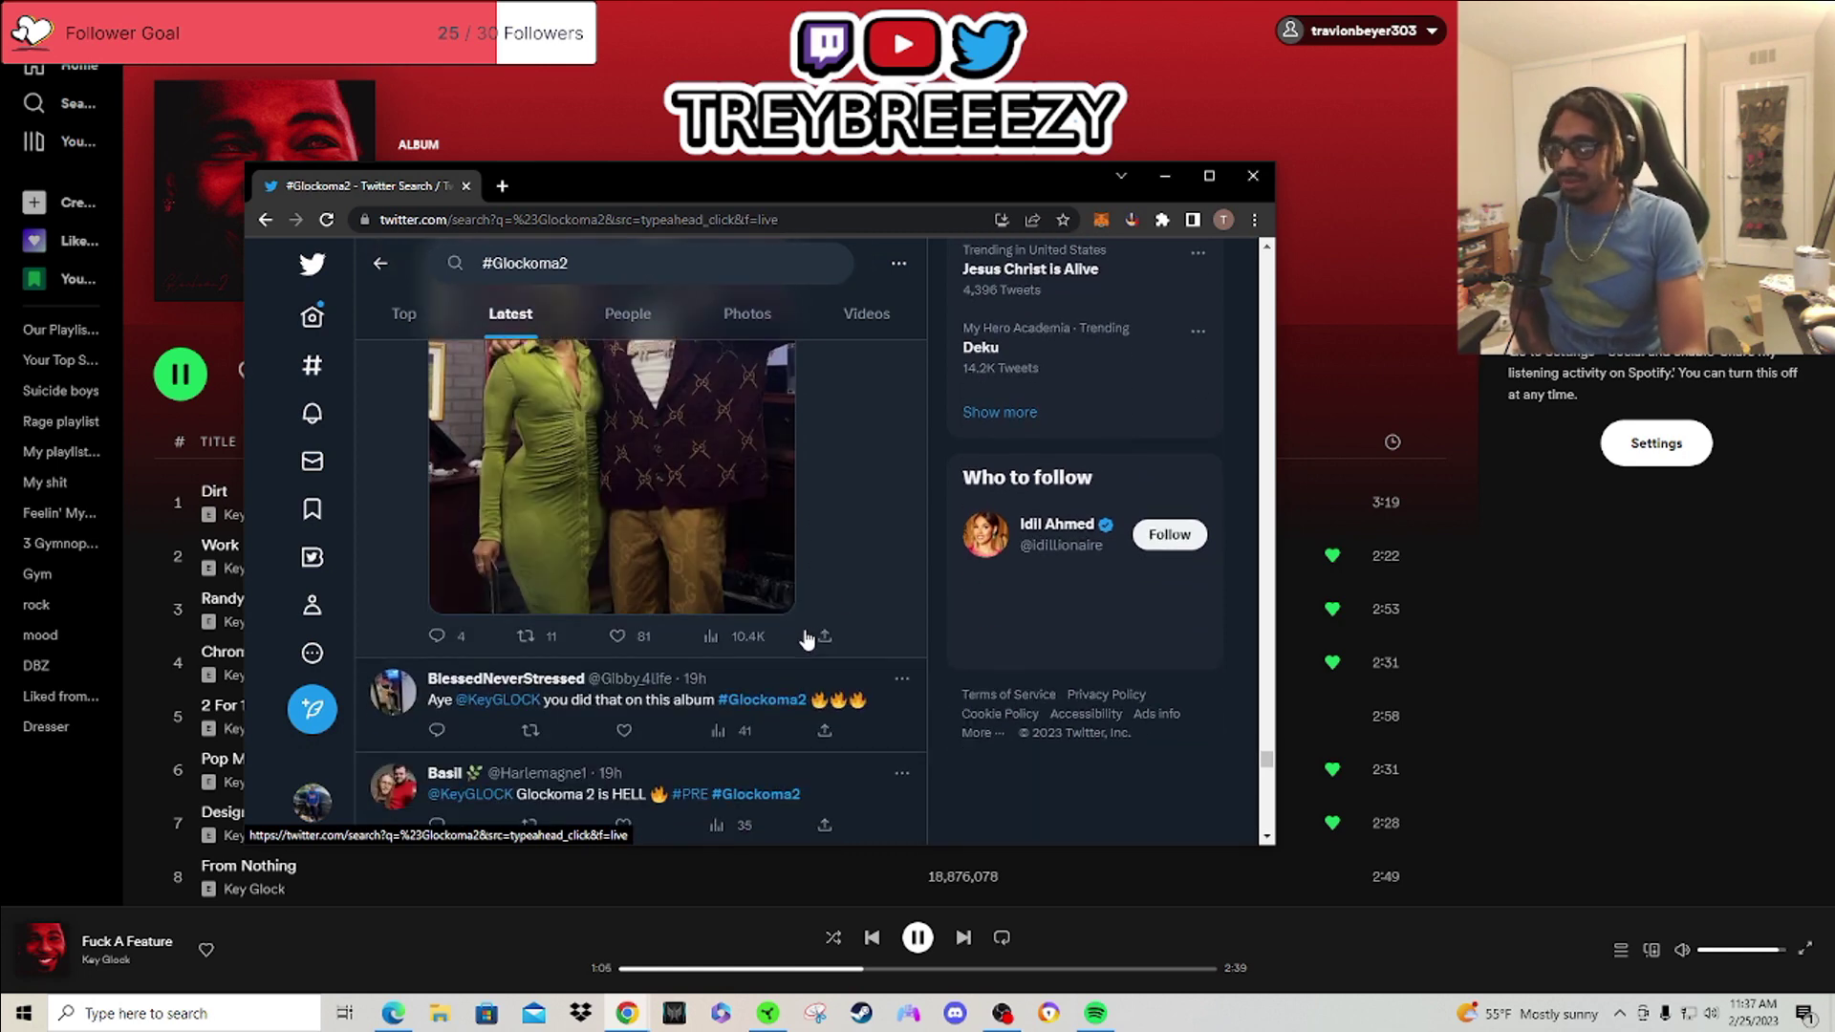
{"action": "scroll", "coordinate": [818, 618], "scroll_direction": "down", "scroll_amount": 4}
{"action": "scroll", "coordinate": [809, 631], "scroll_direction": "down", "scroll_amount": 4}
{"action": "scroll", "coordinate": [807, 635], "scroll_direction": "down", "scroll_amount": 4}
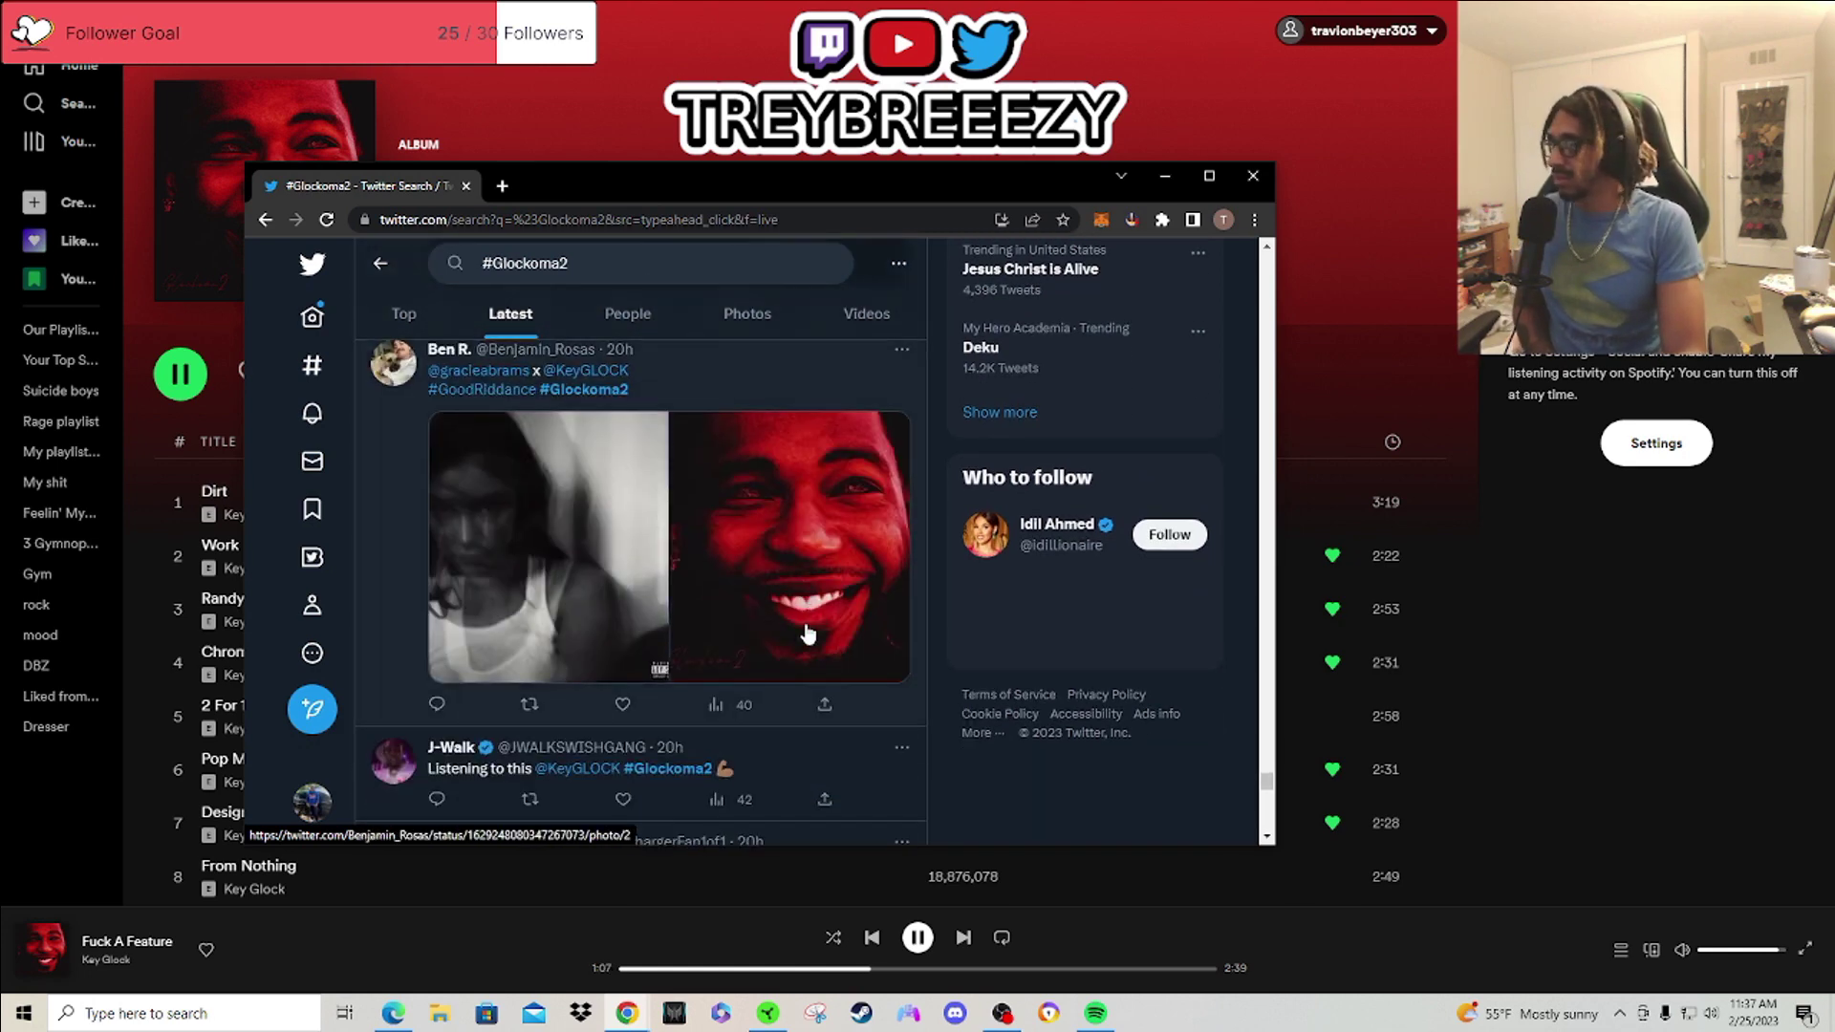
{"action": "scroll", "coordinate": [802, 602], "scroll_direction": "down", "scroll_amount": 4}
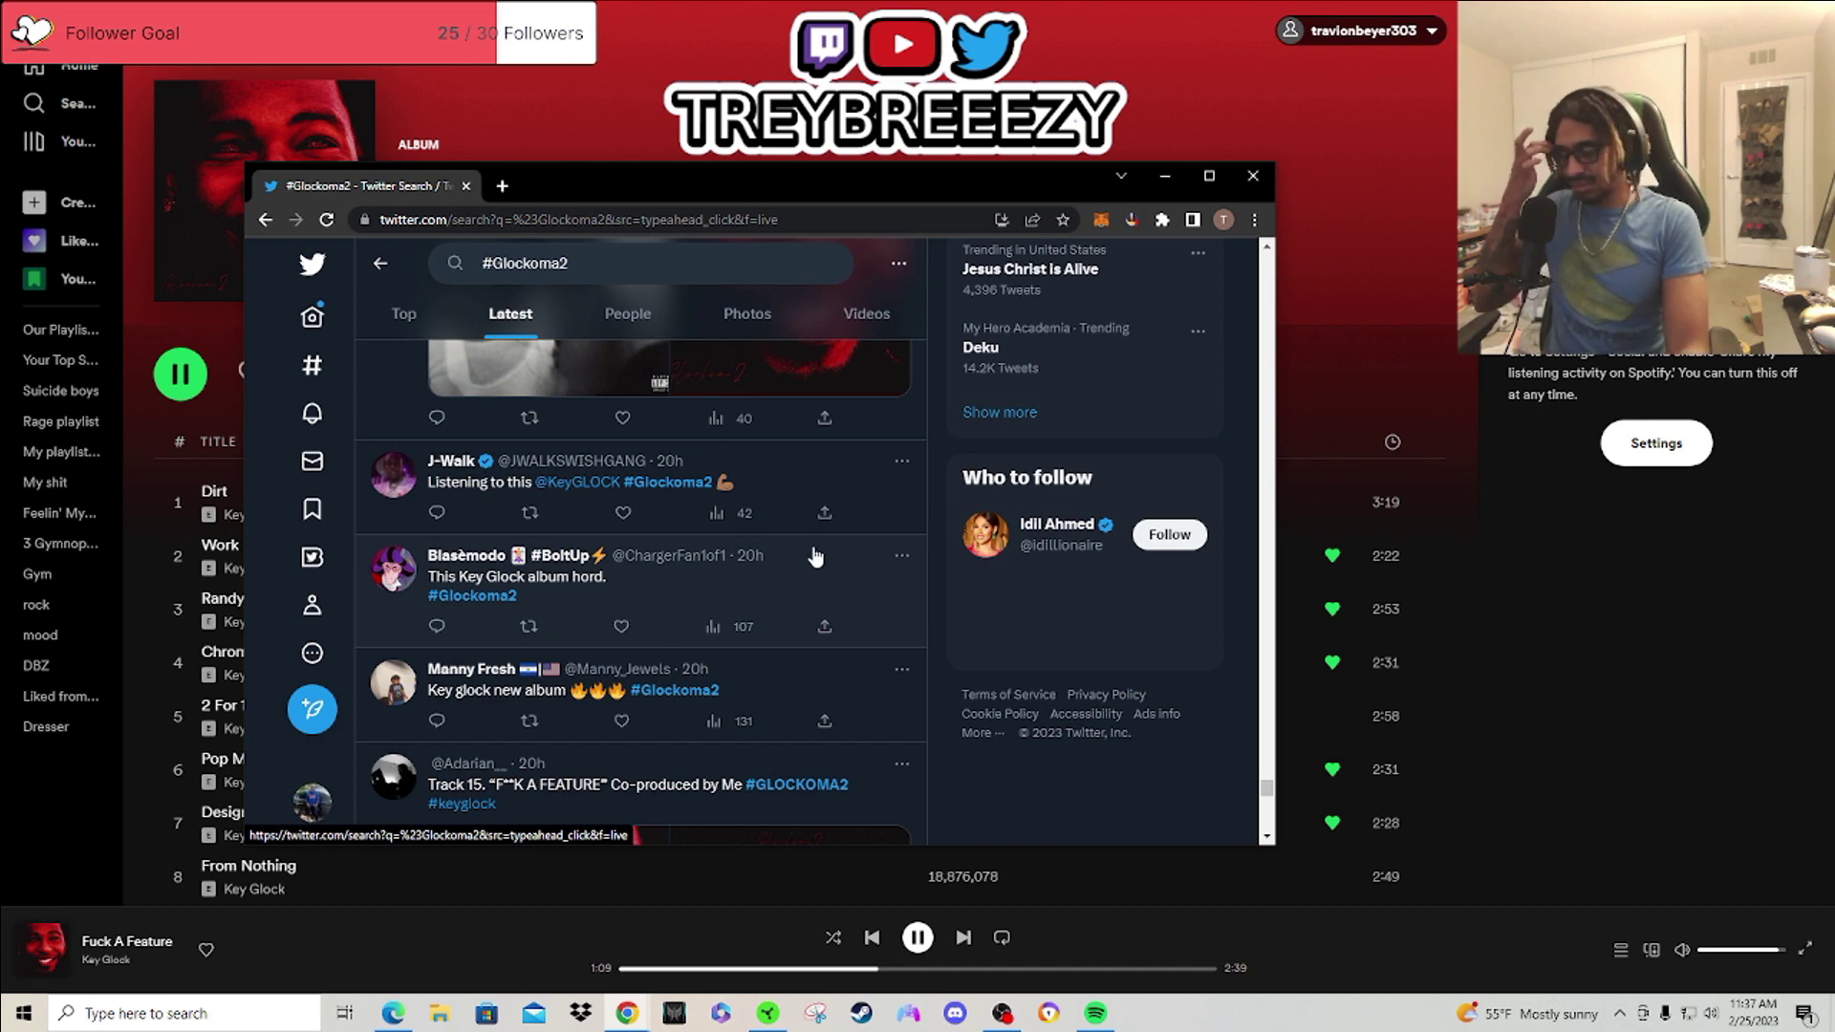
{"action": "scroll", "coordinate": [815, 554], "scroll_direction": "down", "scroll_amount": 1}
{"action": "scroll", "coordinate": [815, 554], "scroll_direction": "down", "scroll_amount": 4}
{"action": "scroll", "coordinate": [814, 554], "scroll_direction": "down", "scroll_amount": 4}
{"action": "scroll", "coordinate": [815, 553], "scroll_direction": "down", "scroll_amount": 3}
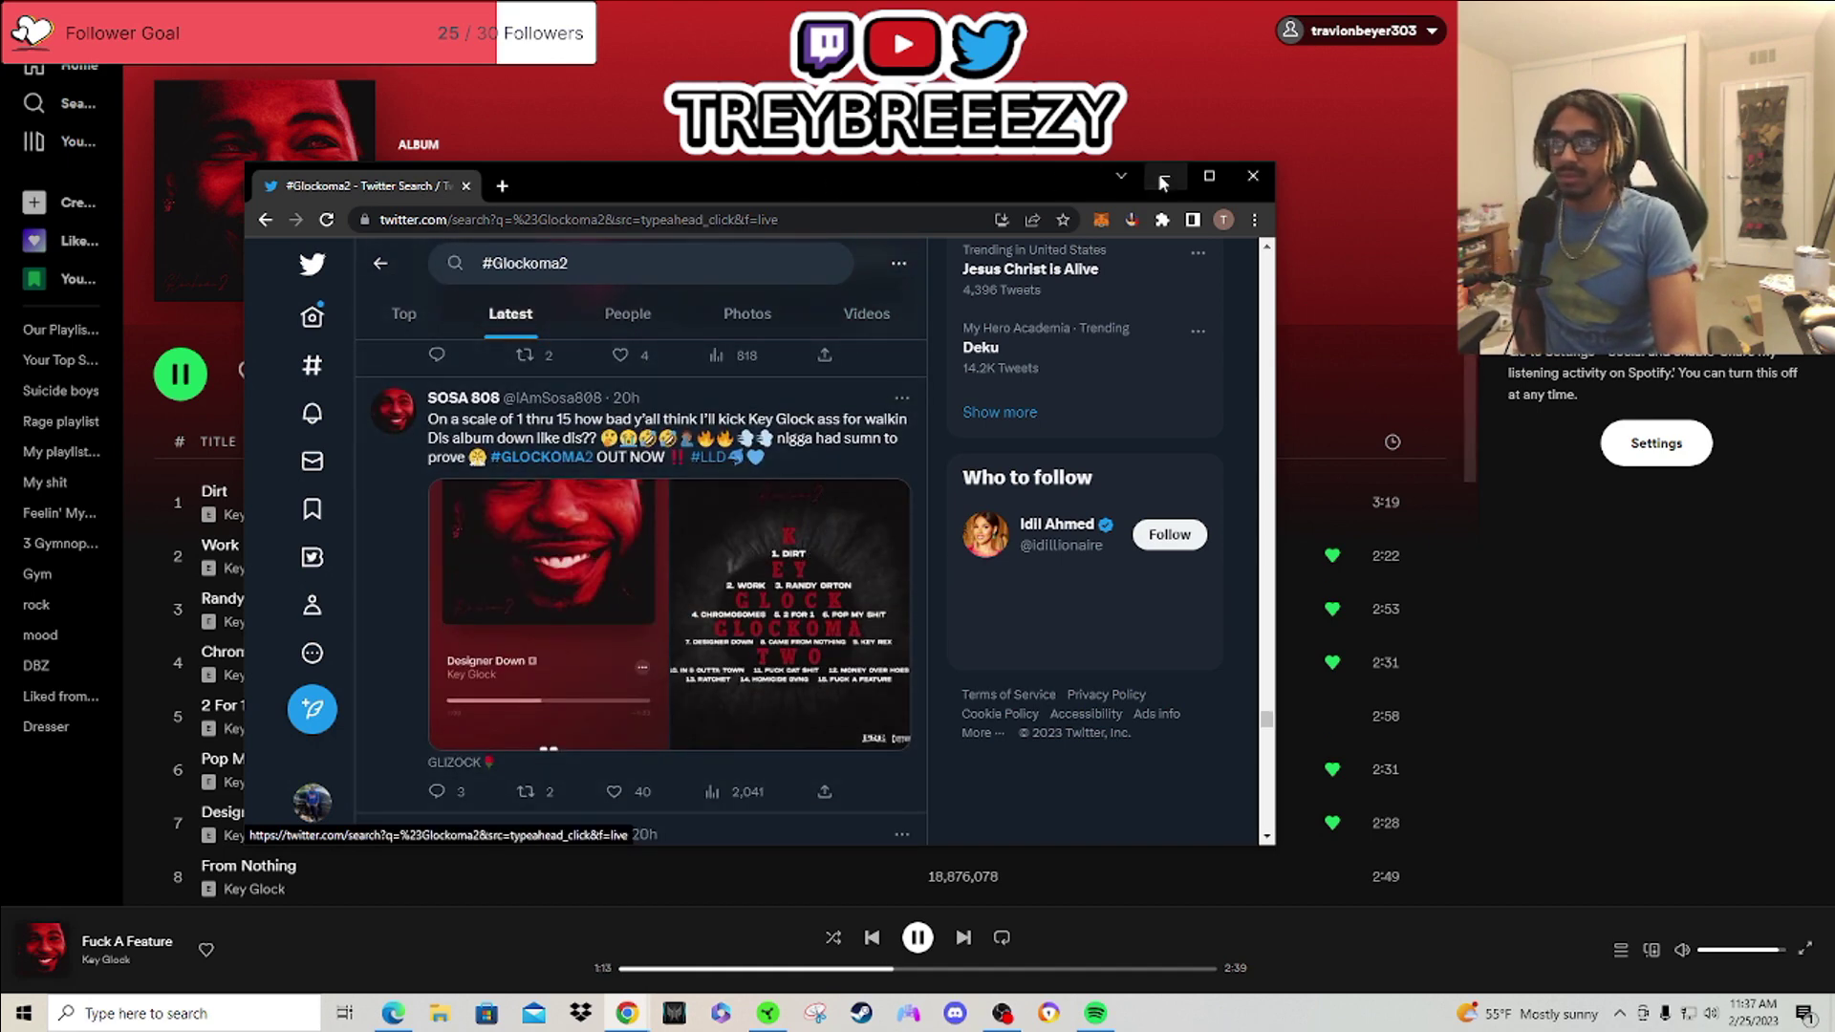
Step: Hide the Chrome tweets window to reveal Spotify's Glockoma 2 track list
{"action": "left_click", "coordinate": [1410, 404]}
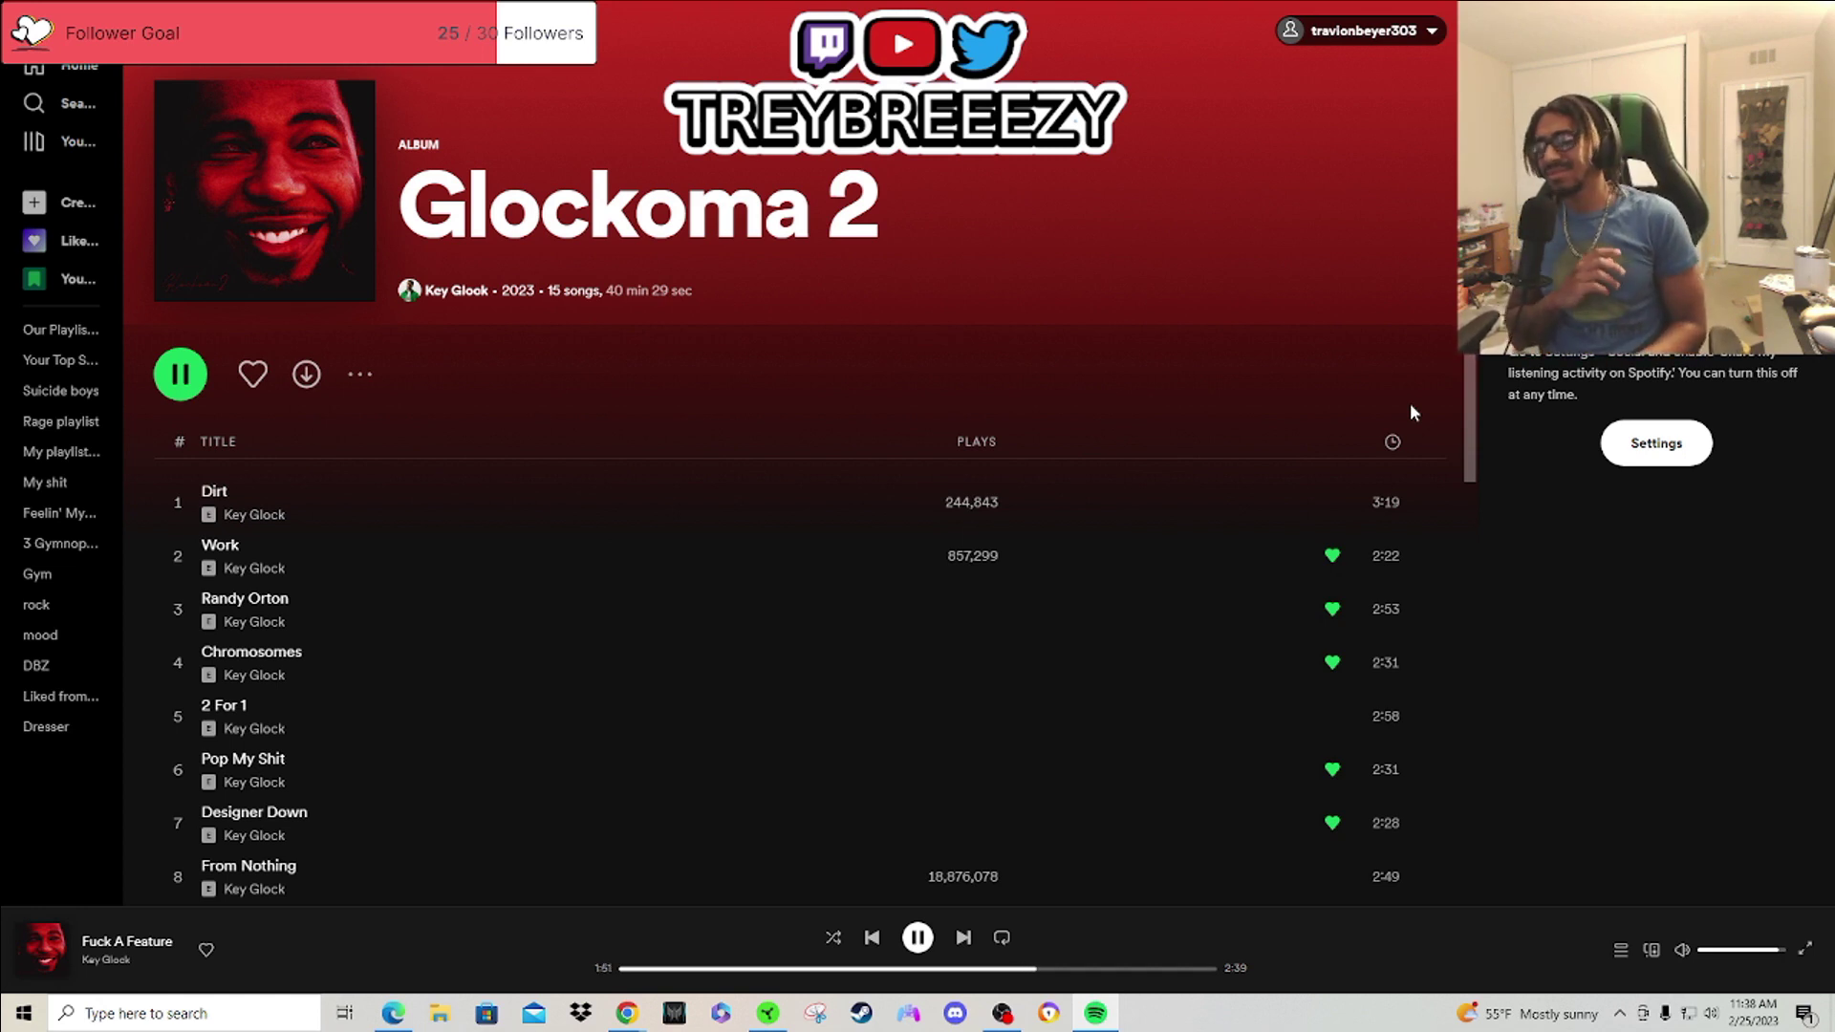
{"action": "scroll", "coordinate": [1263, 285], "scroll_direction": "down", "scroll_amount": 5}
{"action": "scroll", "coordinate": [1108, 292], "scroll_direction": "down", "scroll_amount": 3}
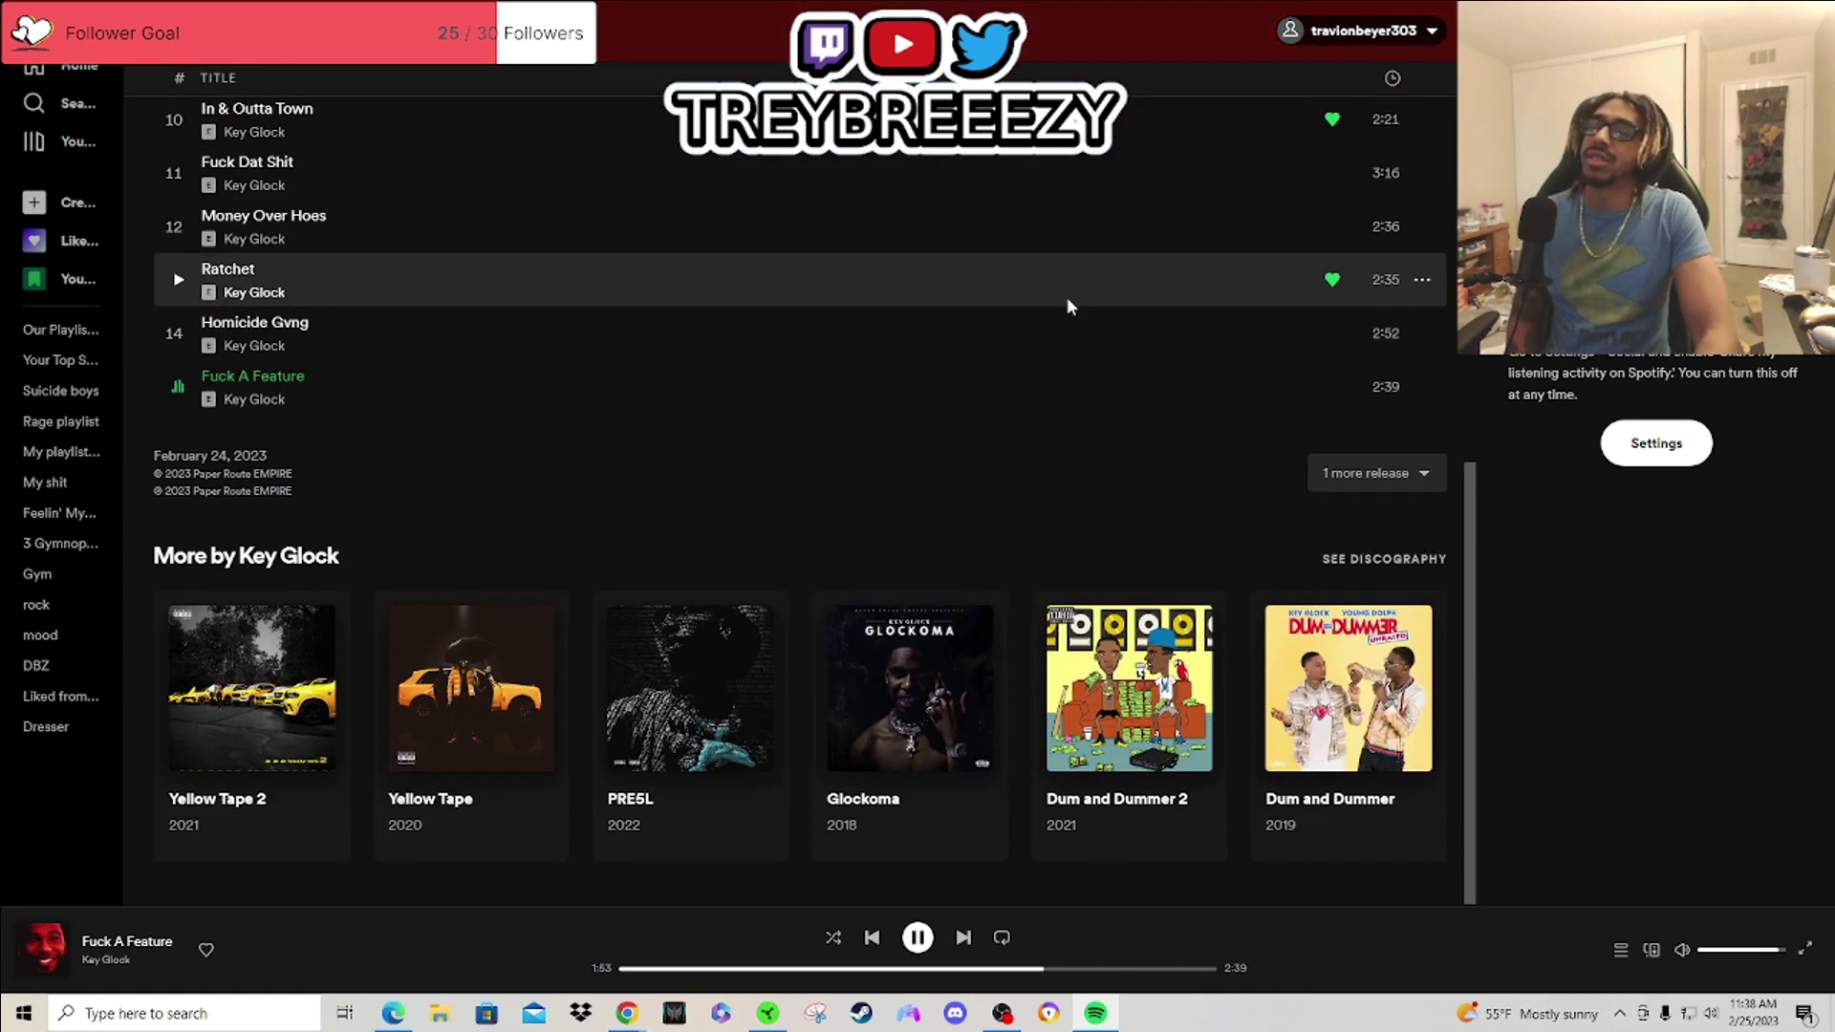
{"action": "scroll", "coordinate": [1067, 297], "scroll_direction": "up", "scroll_amount": 4}
{"action": "scroll", "coordinate": [1067, 297], "scroll_direction": "up", "scroll_amount": 1}
{"action": "scroll", "coordinate": [1043, 305], "scroll_direction": "up", "scroll_amount": 2}
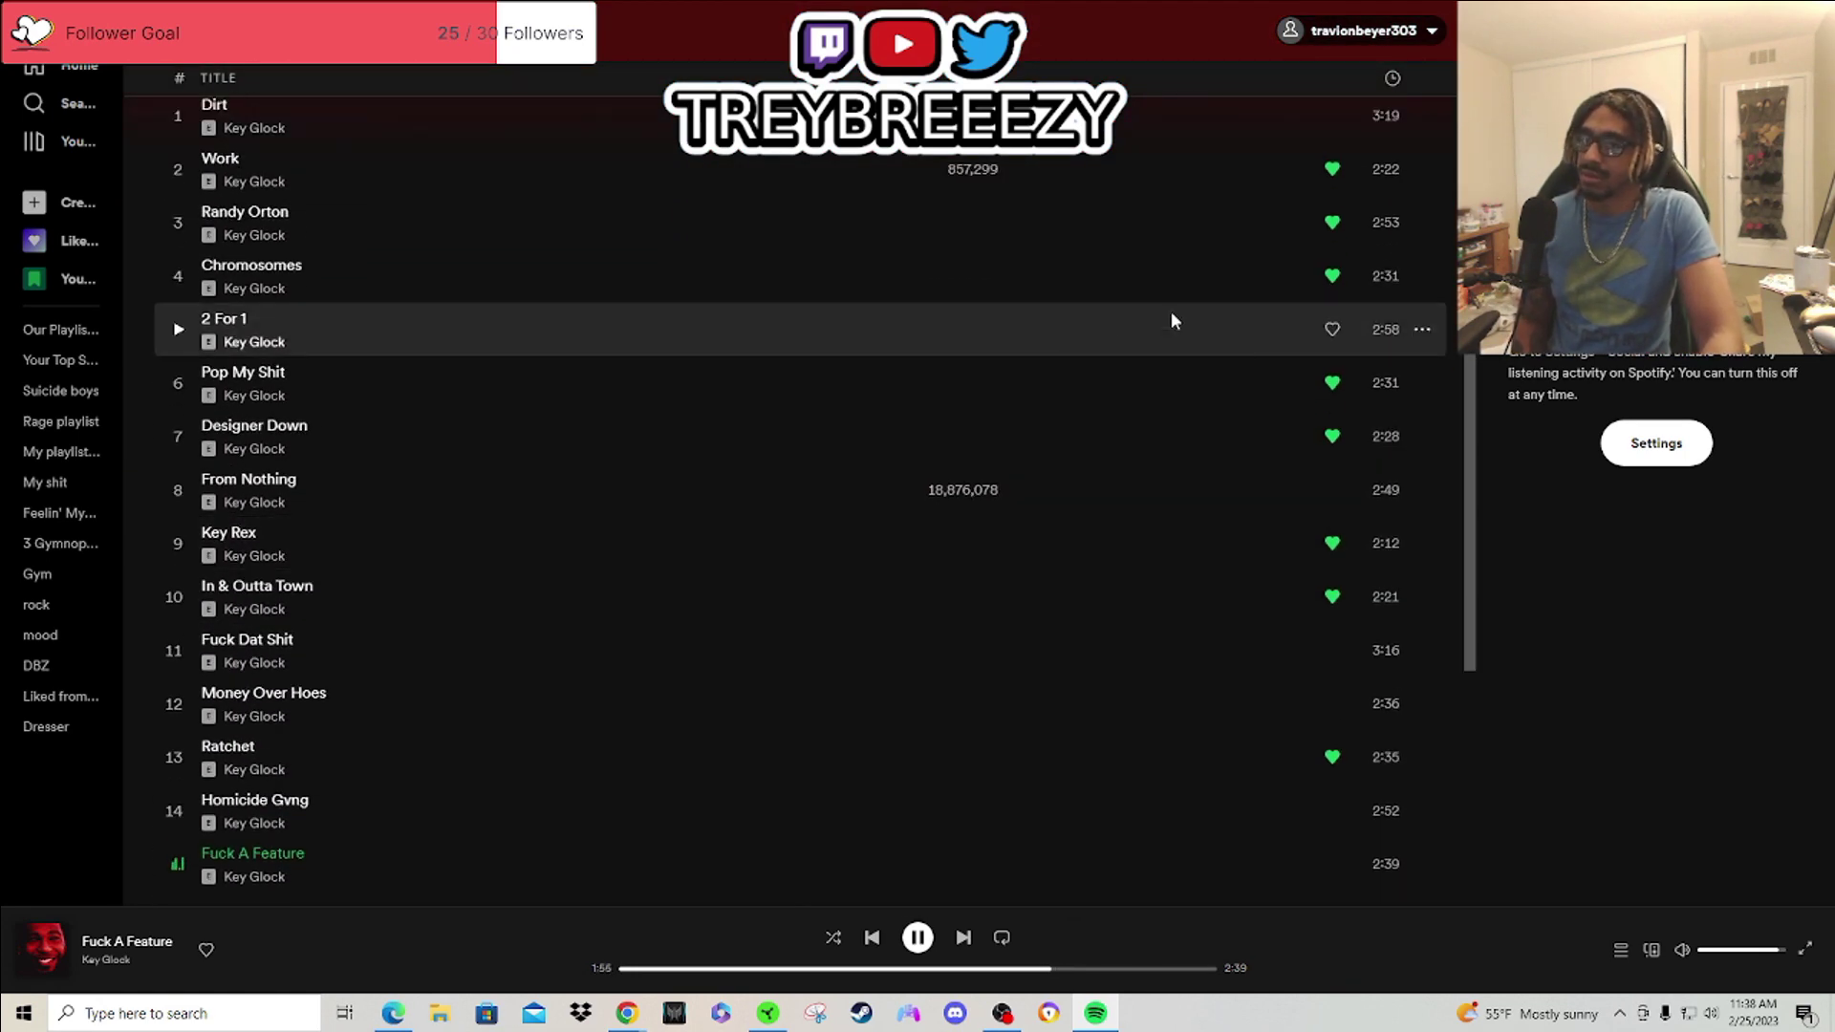
{"action": "scroll", "coordinate": [1168, 345], "scroll_direction": "up", "scroll_amount": 2}
{"action": "scroll", "coordinate": [1161, 346], "scroll_direction": "up", "scroll_amount": 1}
{"action": "scroll", "coordinate": [1151, 341], "scroll_direction": "down", "scroll_amount": 3}
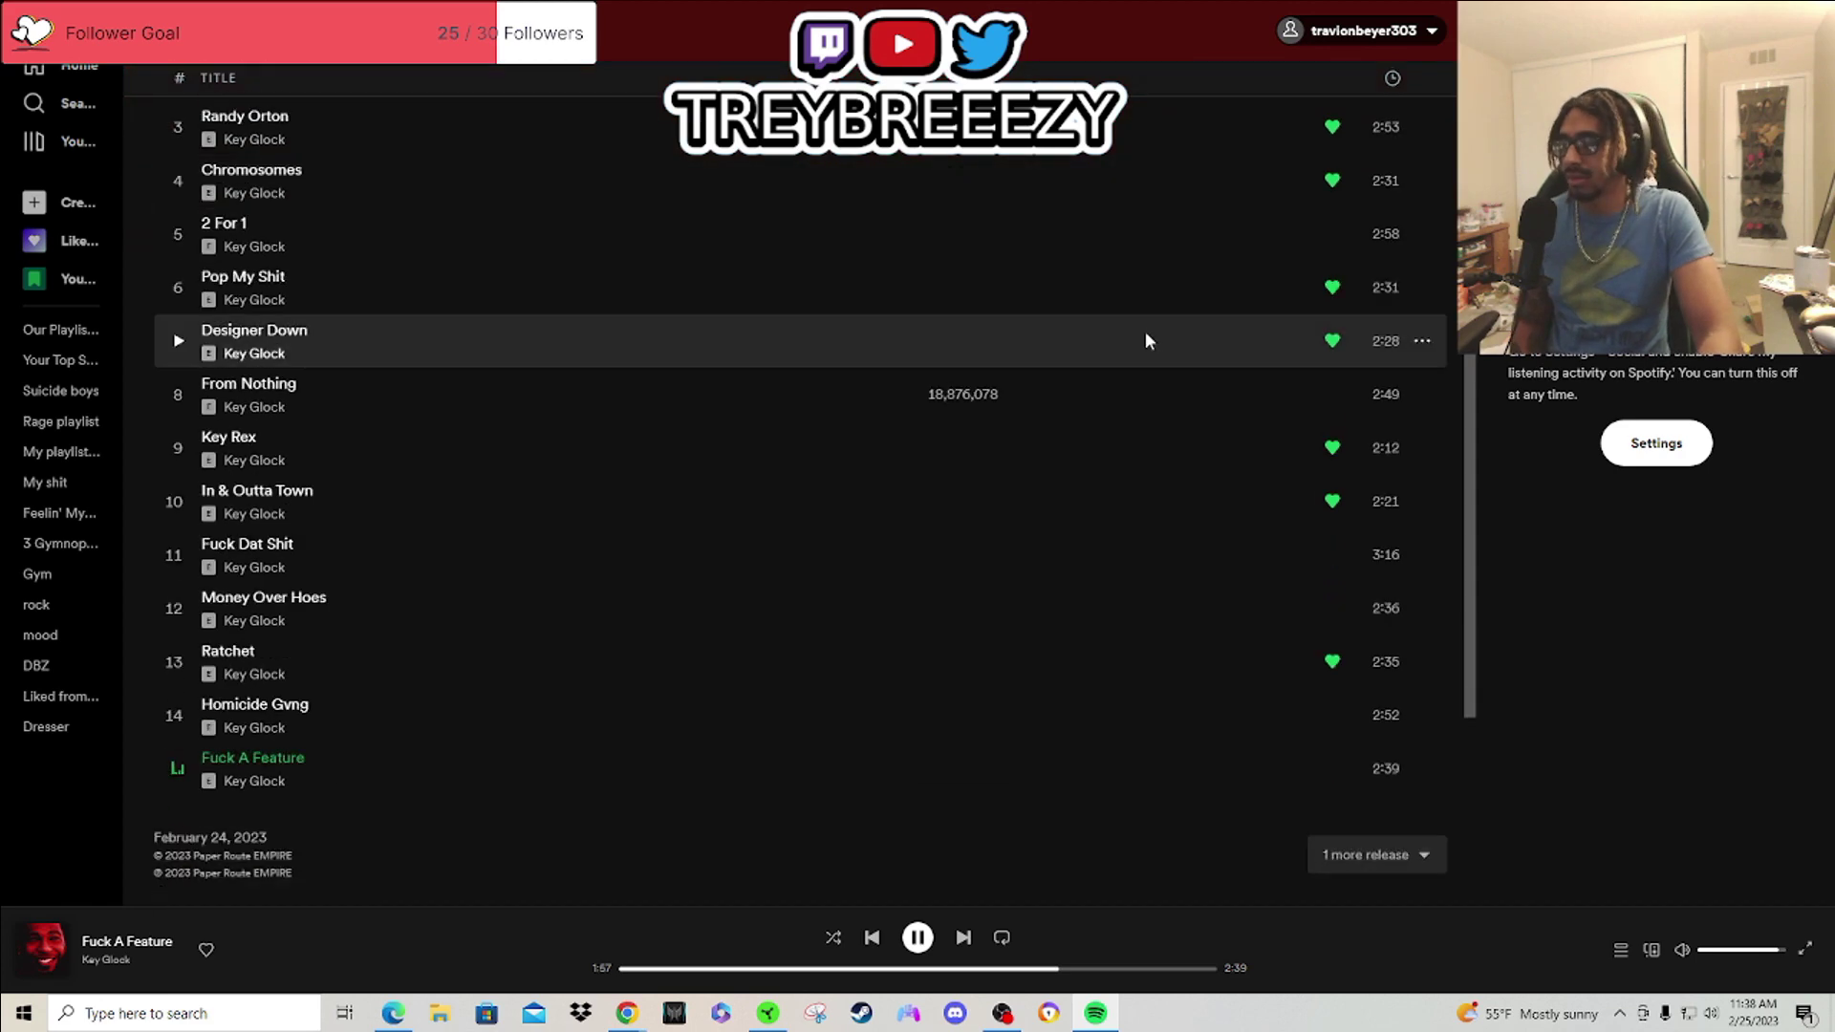
{"action": "scroll", "coordinate": [853, 339], "scroll_direction": "down", "scroll_amount": 4}
{"action": "scroll", "coordinate": [945, 344], "scroll_direction": "up", "scroll_amount": 4}
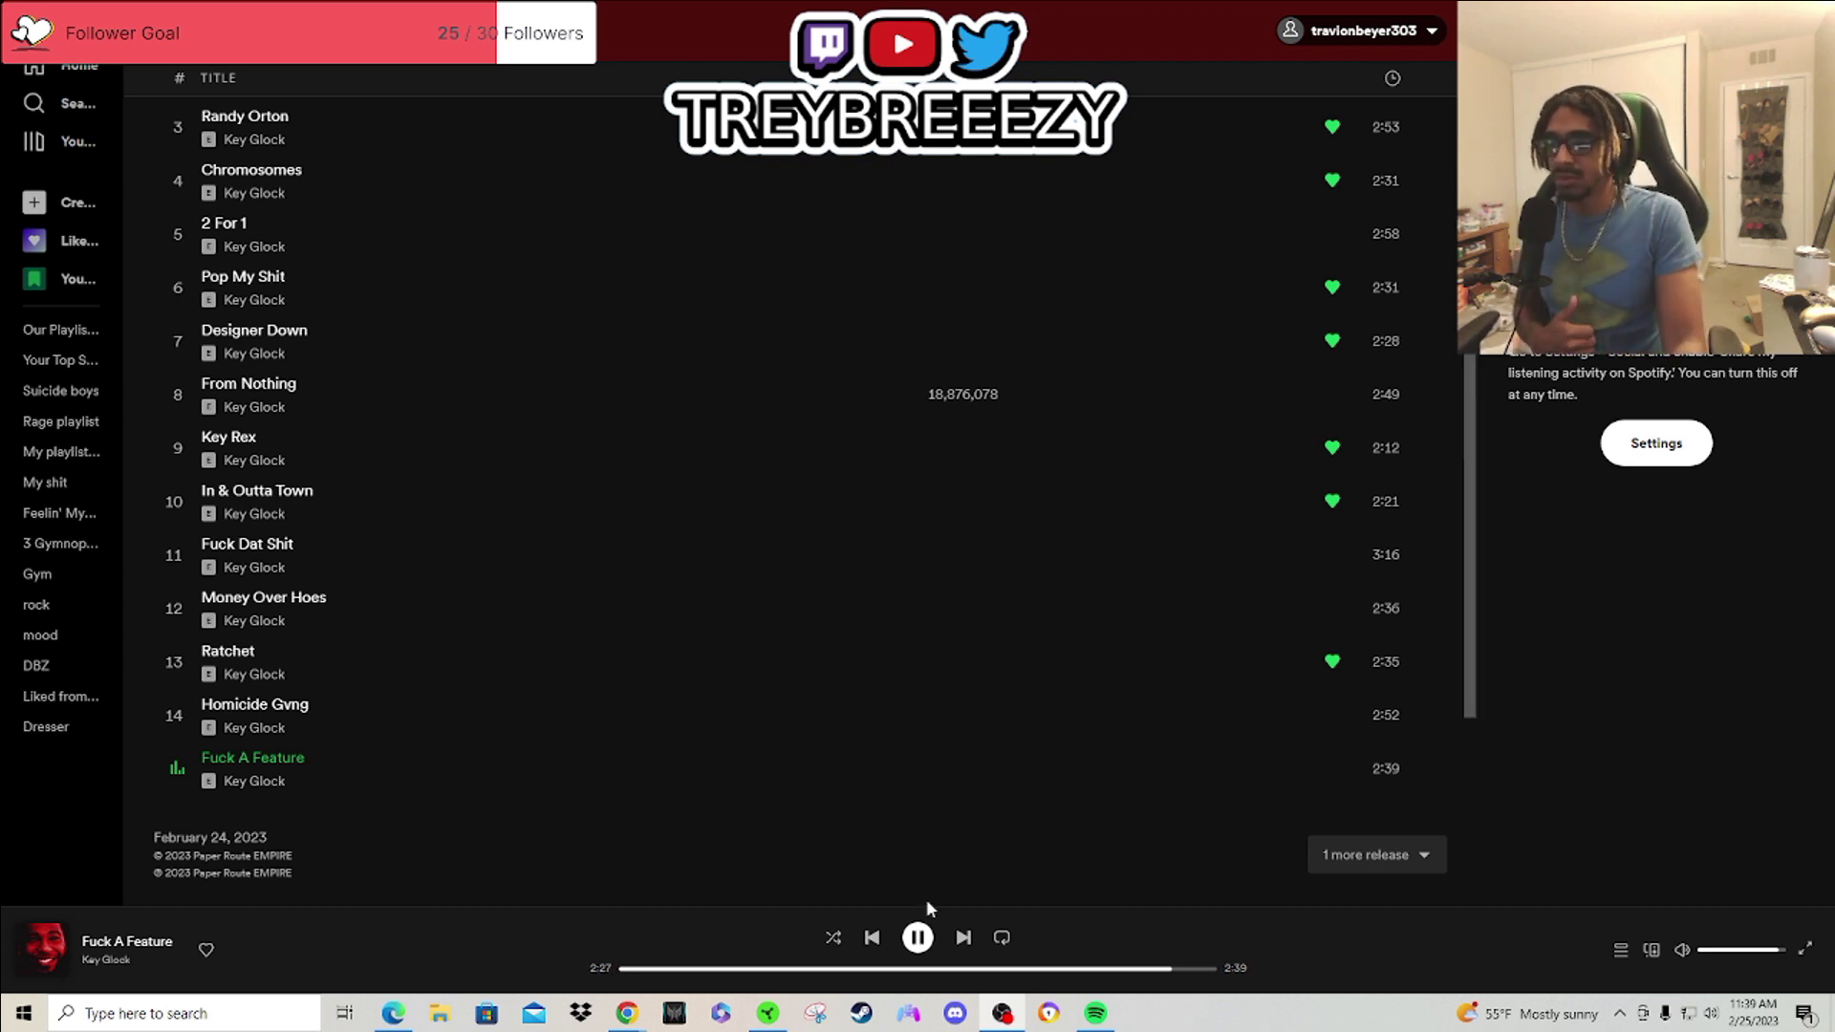
Step: Pause Fuck A Feature at 2:29 of 2:39
{"action": "left_click", "coordinate": [917, 937]}
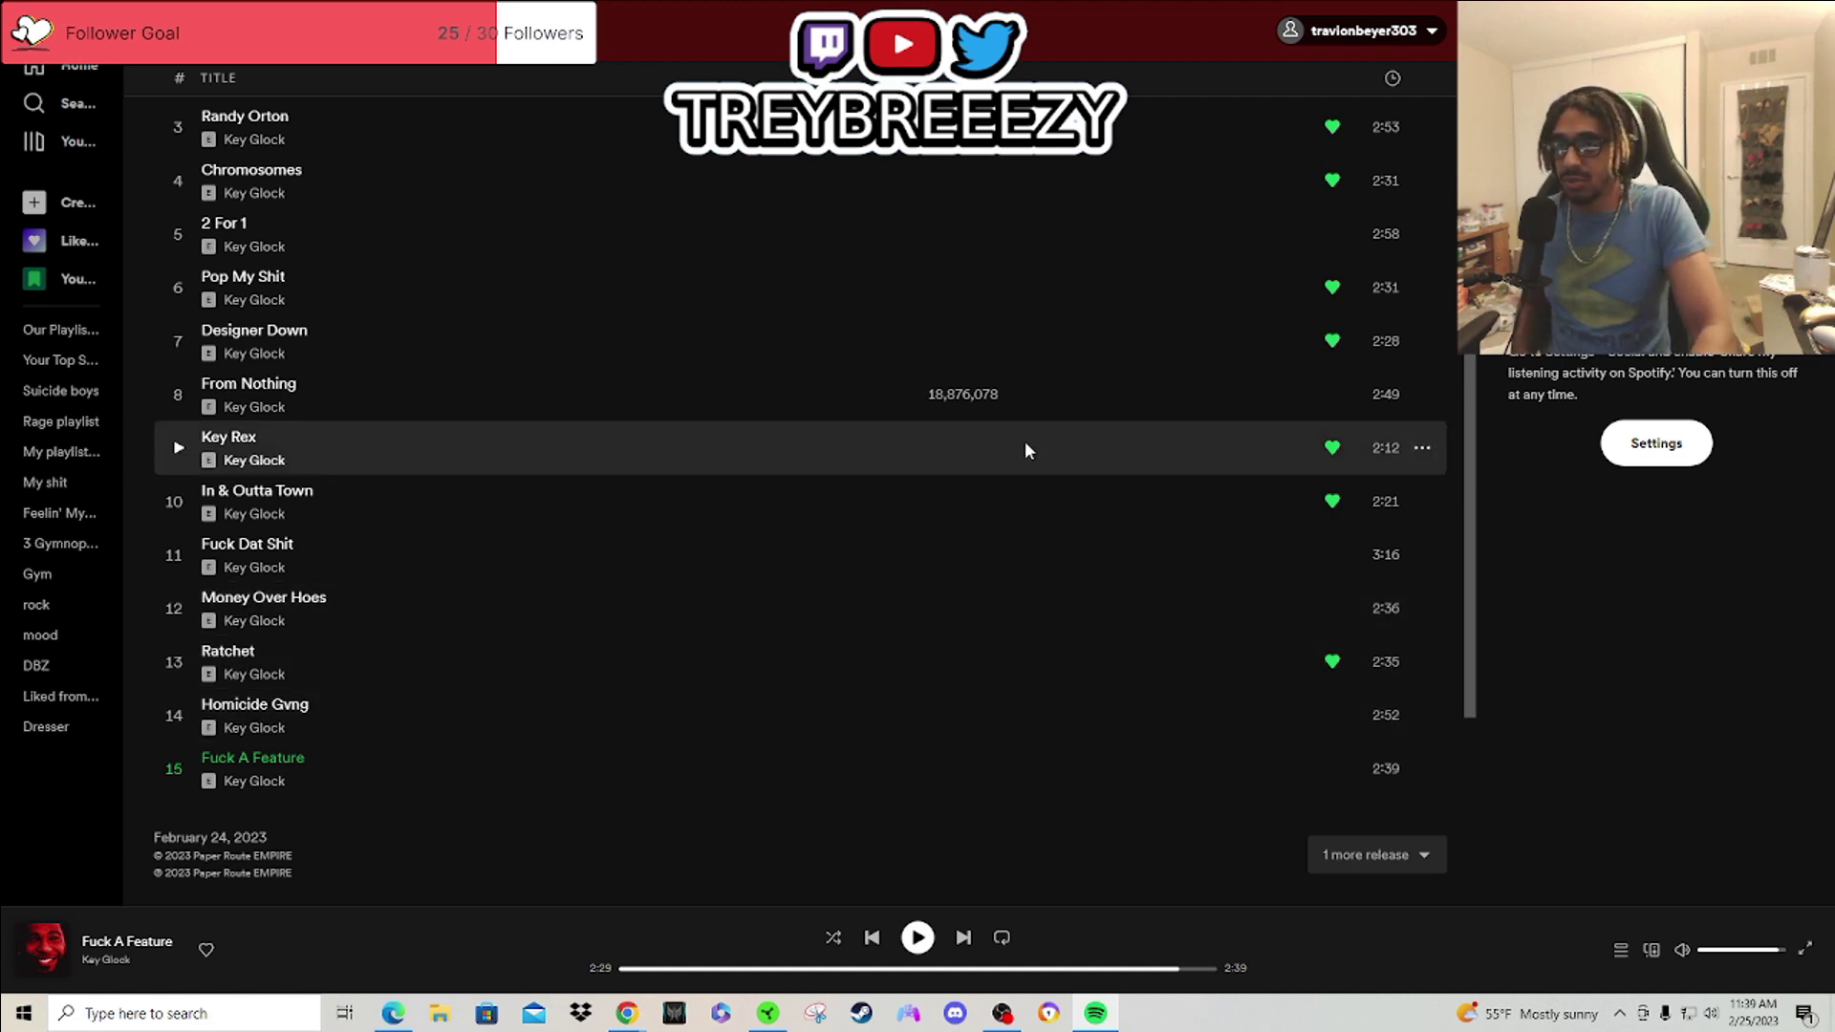
{"action": "scroll", "coordinate": [1014, 409], "scroll_direction": "up", "scroll_amount": 3}
{"action": "scroll", "coordinate": [904, 531], "scroll_direction": "up", "scroll_amount": 3}
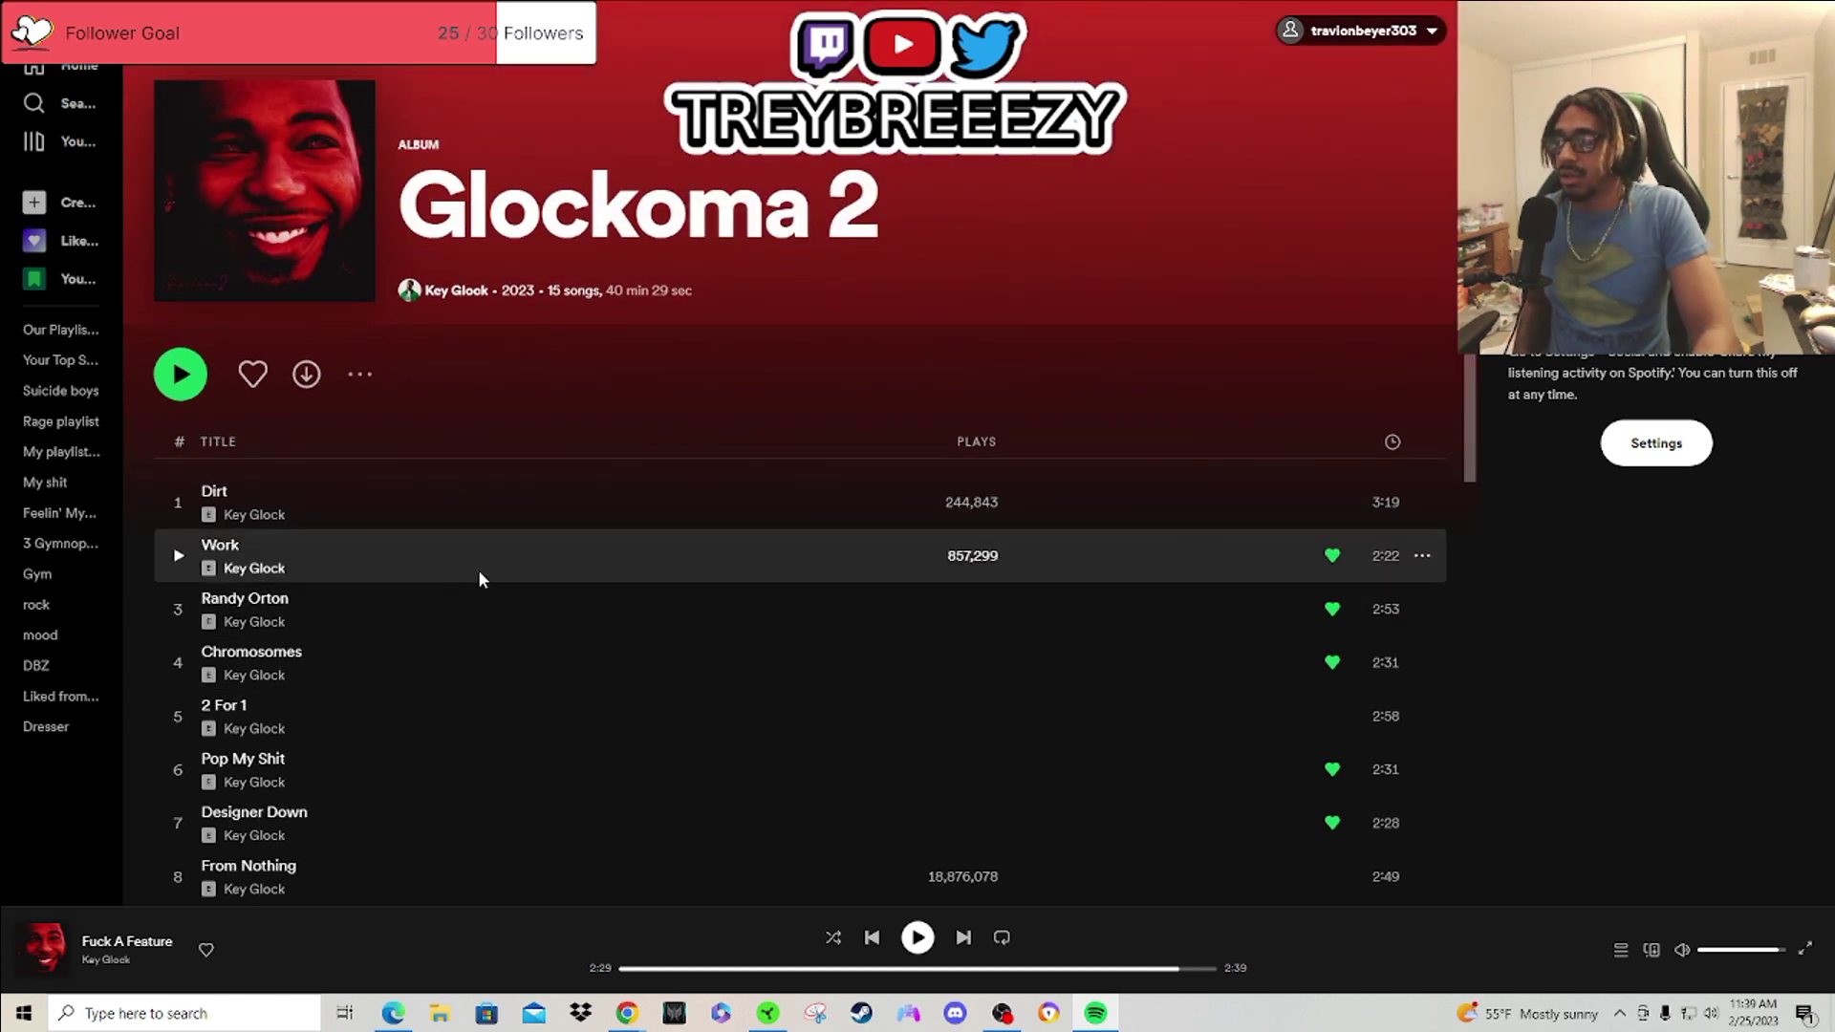
{"action": "scroll", "coordinate": [530, 568], "scroll_direction": "down", "scroll_amount": 3}
{"action": "scroll", "coordinate": [573, 573], "scroll_direction": "down", "scroll_amount": 3}
{"action": "scroll", "coordinate": [573, 571], "scroll_direction": "down", "scroll_amount": 3}
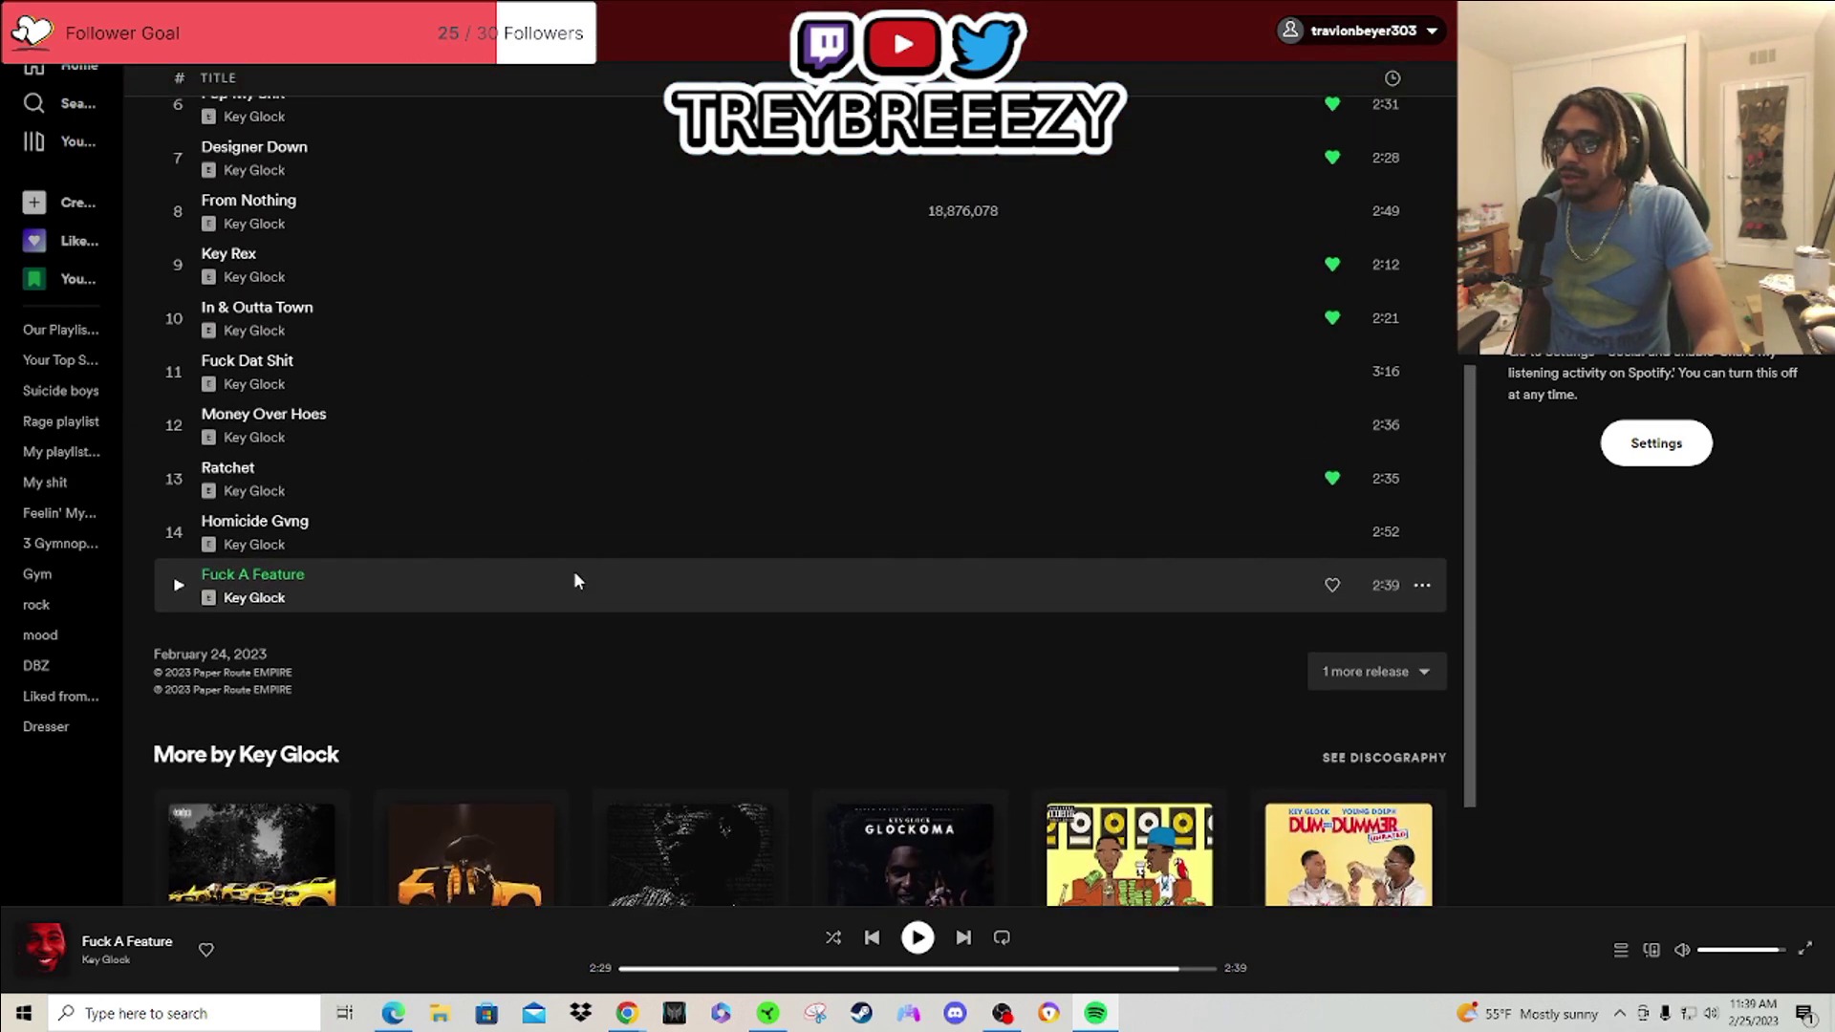
{"action": "scroll", "coordinate": [574, 570], "scroll_direction": "up", "scroll_amount": 3}
{"action": "scroll", "coordinate": [574, 572], "scroll_direction": "up", "scroll_amount": 3}
{"action": "scroll", "coordinate": [573, 571], "scroll_direction": "up", "scroll_amount": 3}
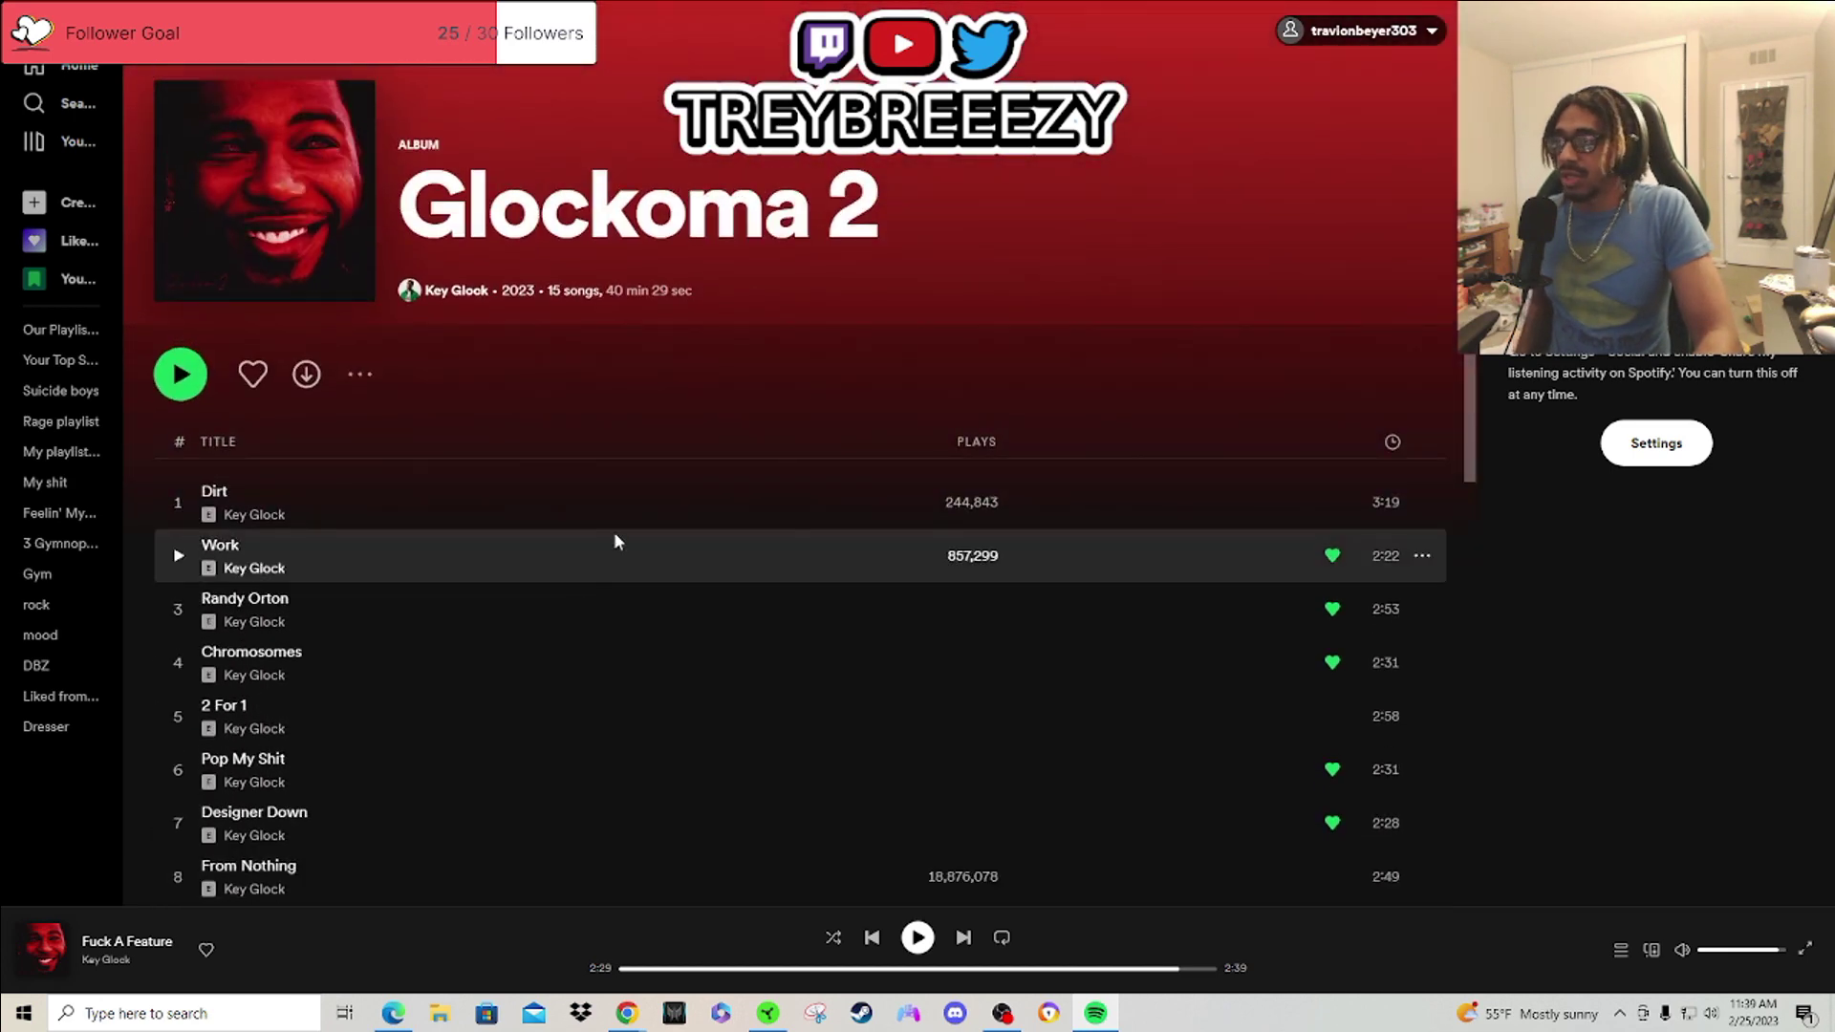